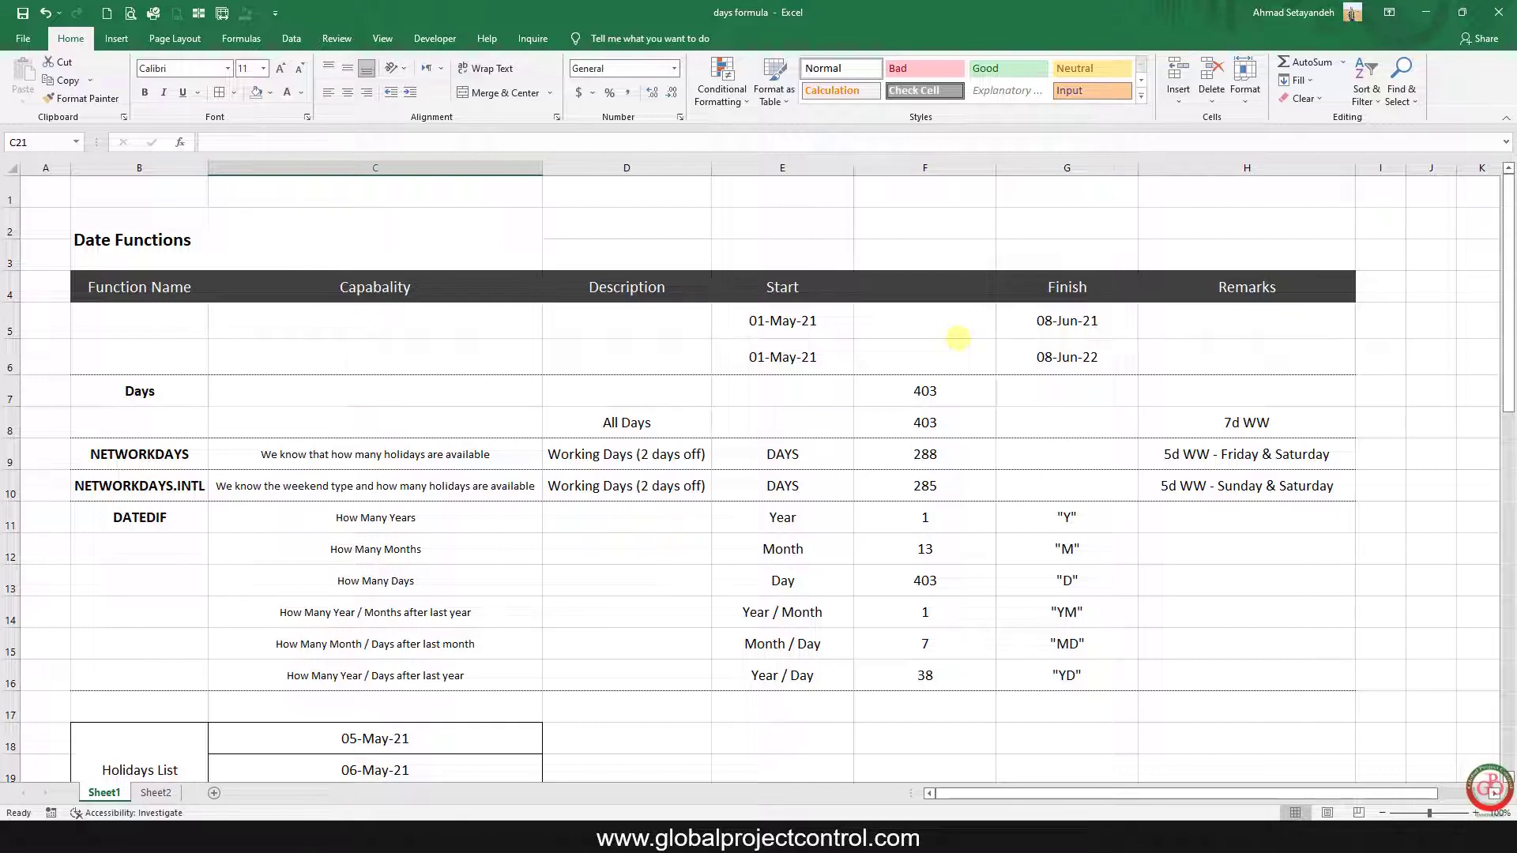
Step: Enter =G5-E5 in the All Days cell F8, returning 38 days
{"action": "left_click_drag", "start_coordinate": [802, 322], "coordinate": [1027, 325]}
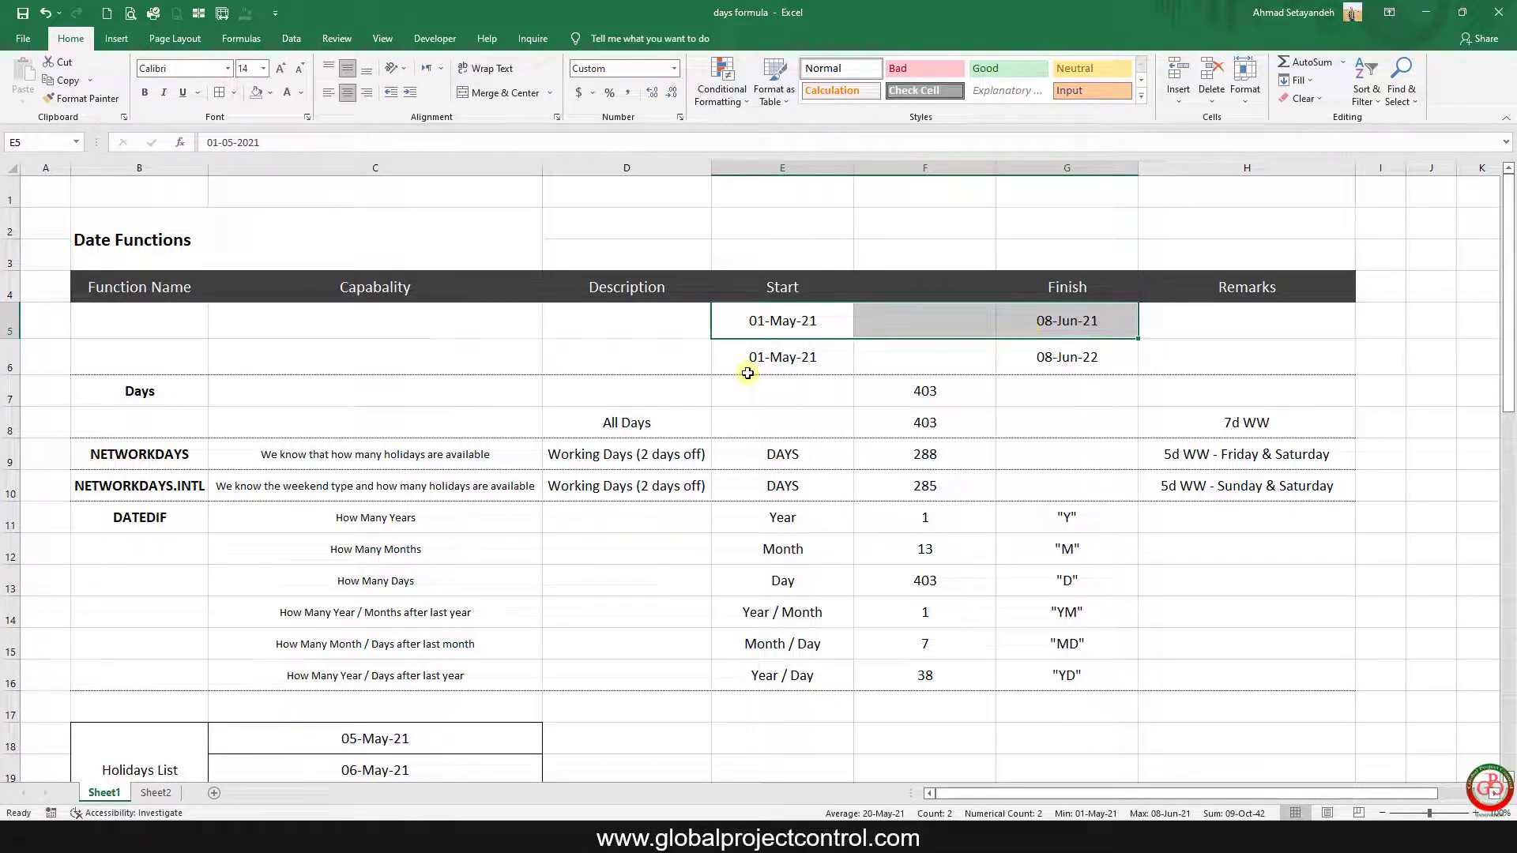
{"action": "left_click", "coordinate": [910, 424]}
{"action": "type", "text": "="}
{"action": "key", "text": "Up"}
{"action": "key", "text": "Up"}
{"action": "key", "text": "Up"}
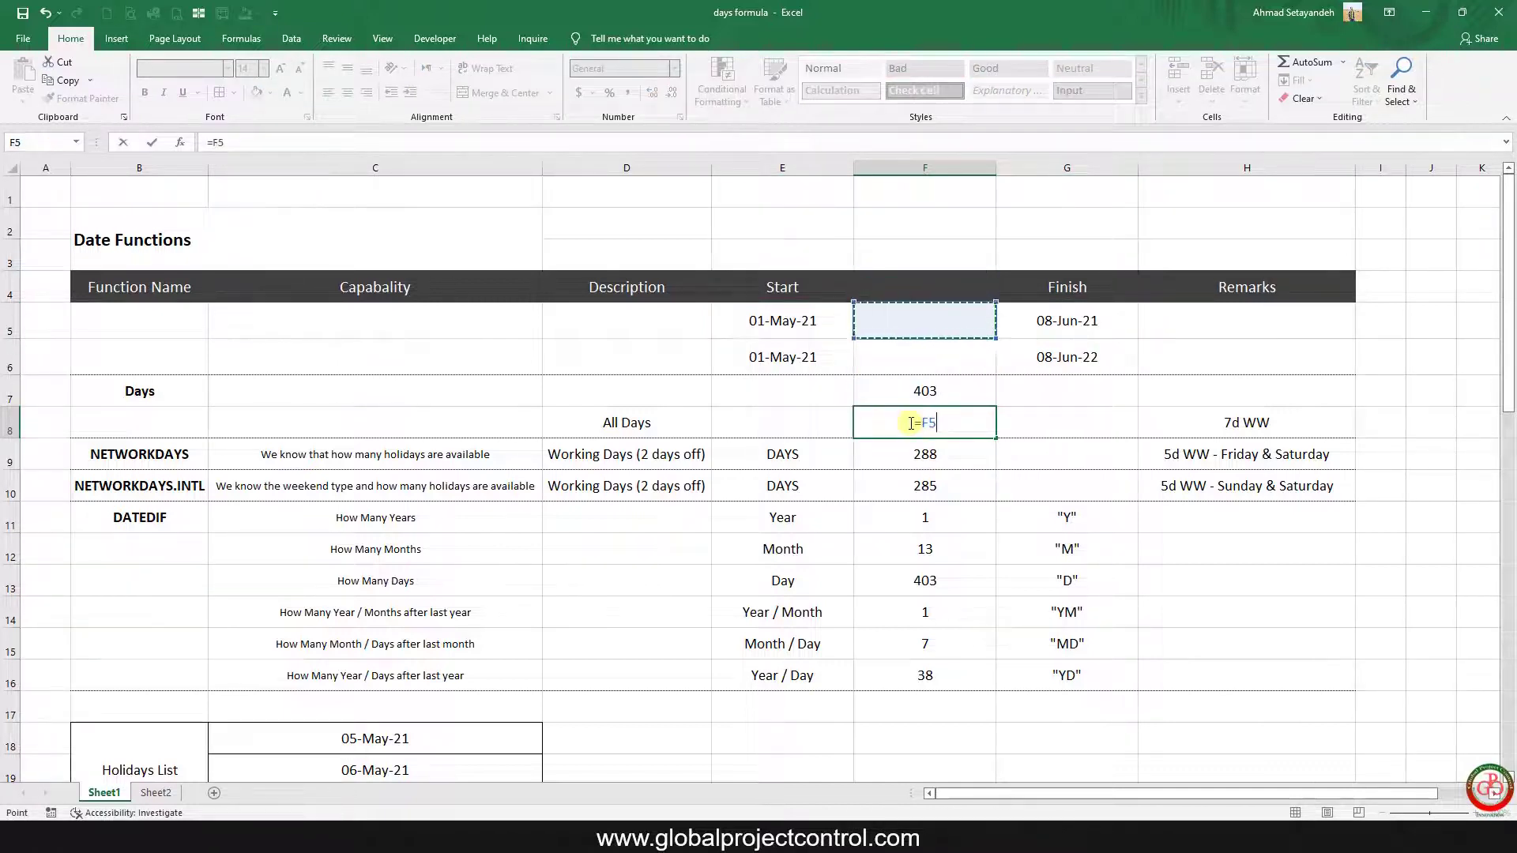
{"action": "key", "text": "Right"}
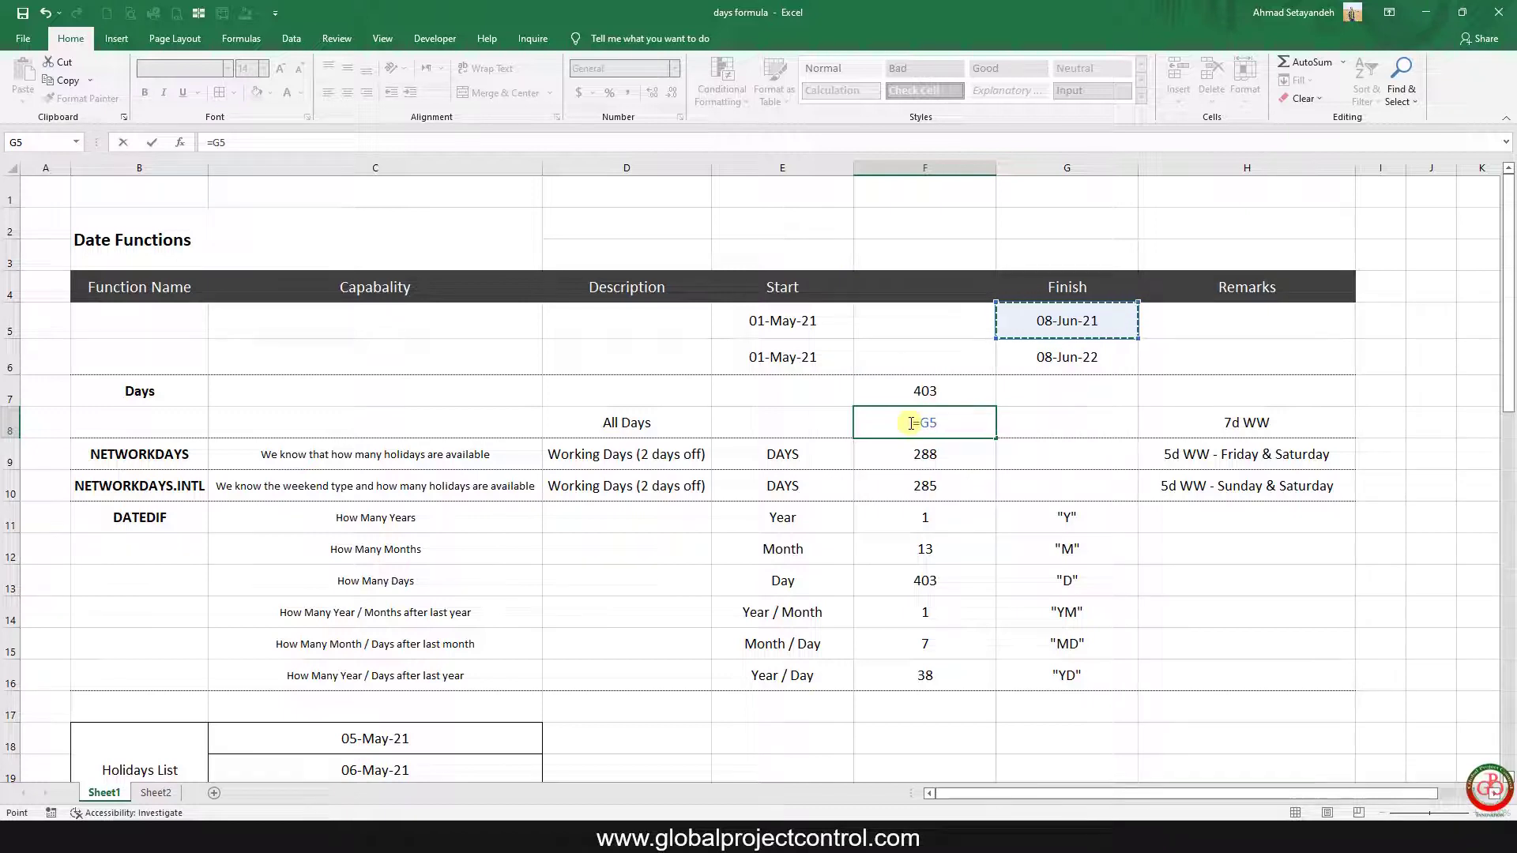
{"action": "type", "text": "-"}
{"action": "key", "text": "Up"}
{"action": "key", "text": "Up"}
{"action": "key", "text": "Up"}
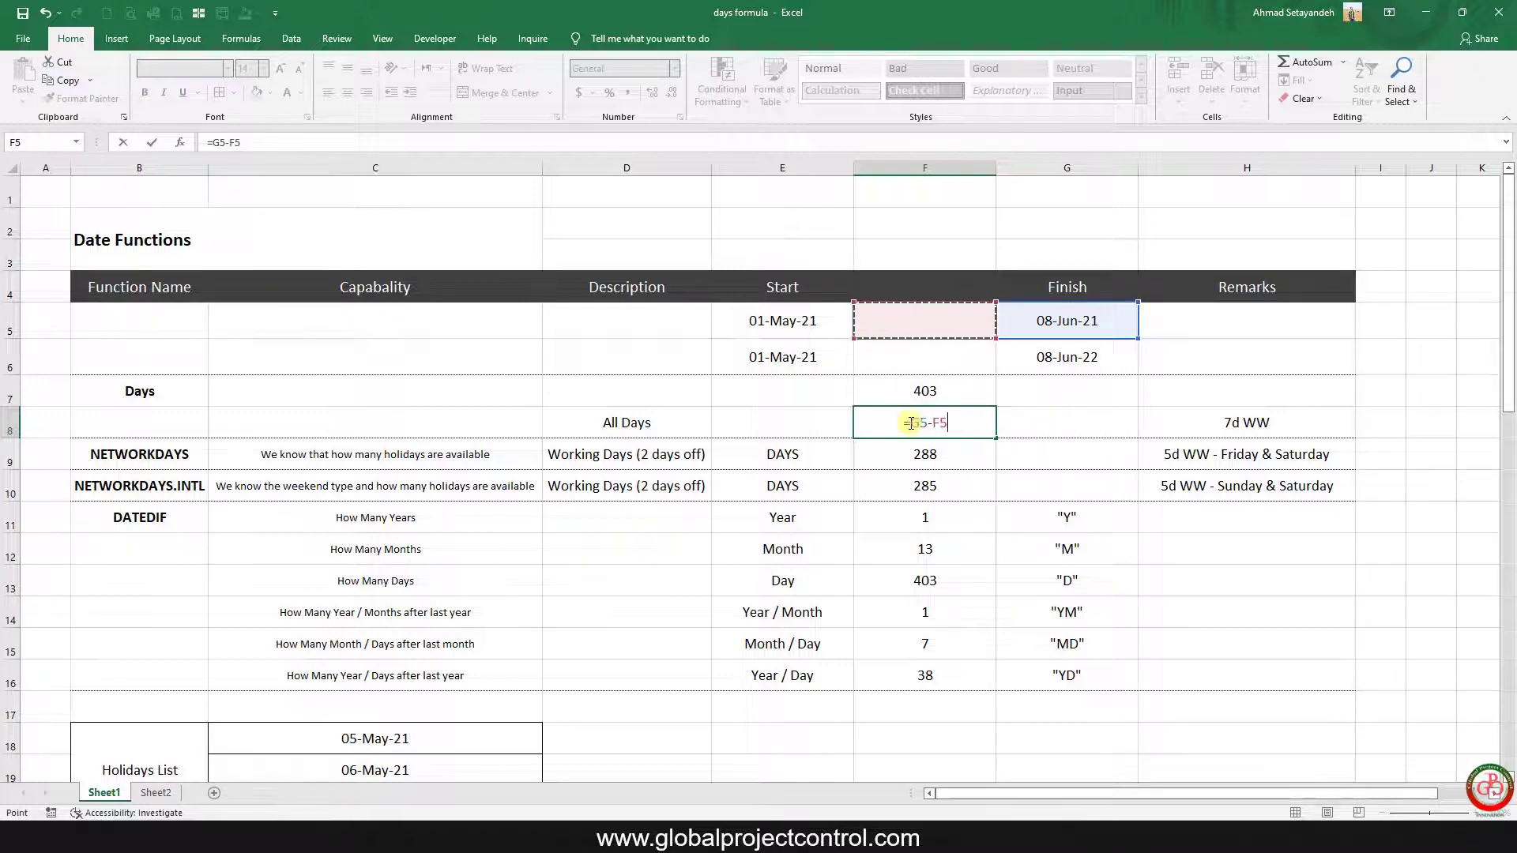
{"action": "key", "text": "Left"}
{"action": "key", "text": "Return"}
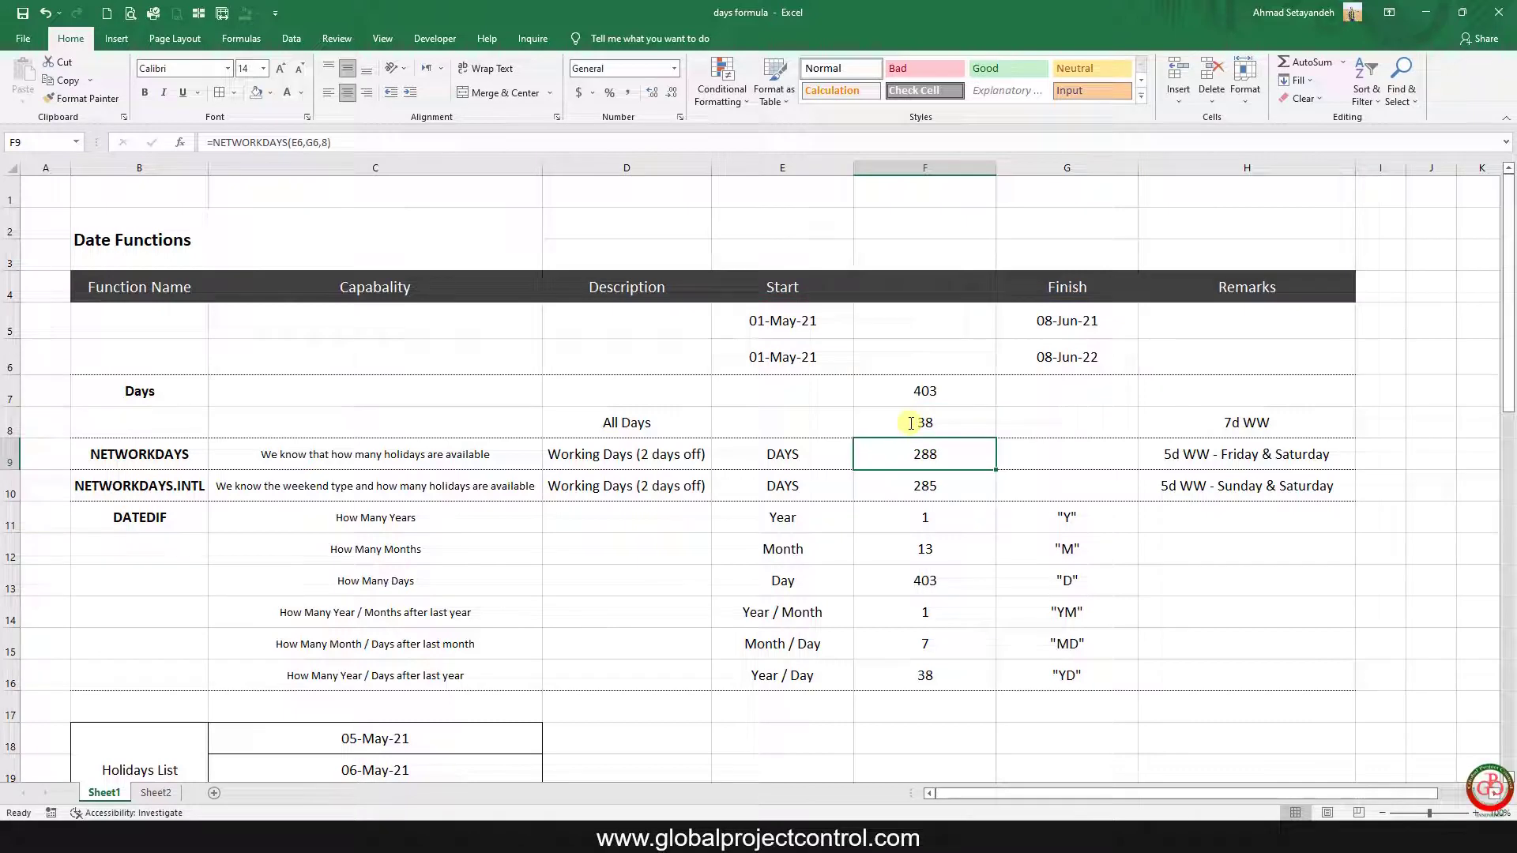
{"action": "left_click", "coordinate": [974, 427]}
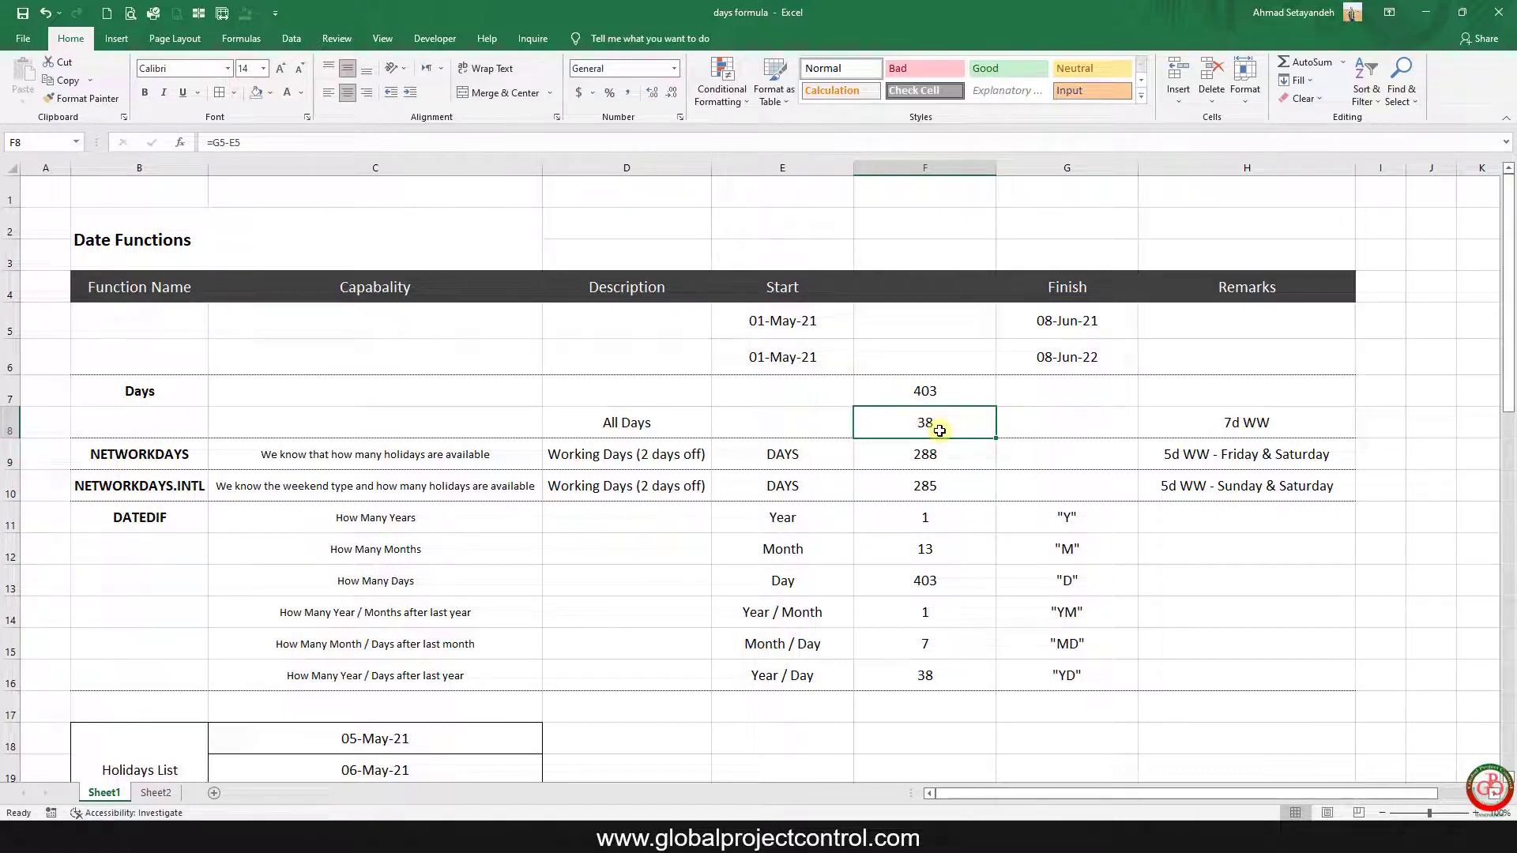
{"action": "left_click", "coordinate": [930, 394]}
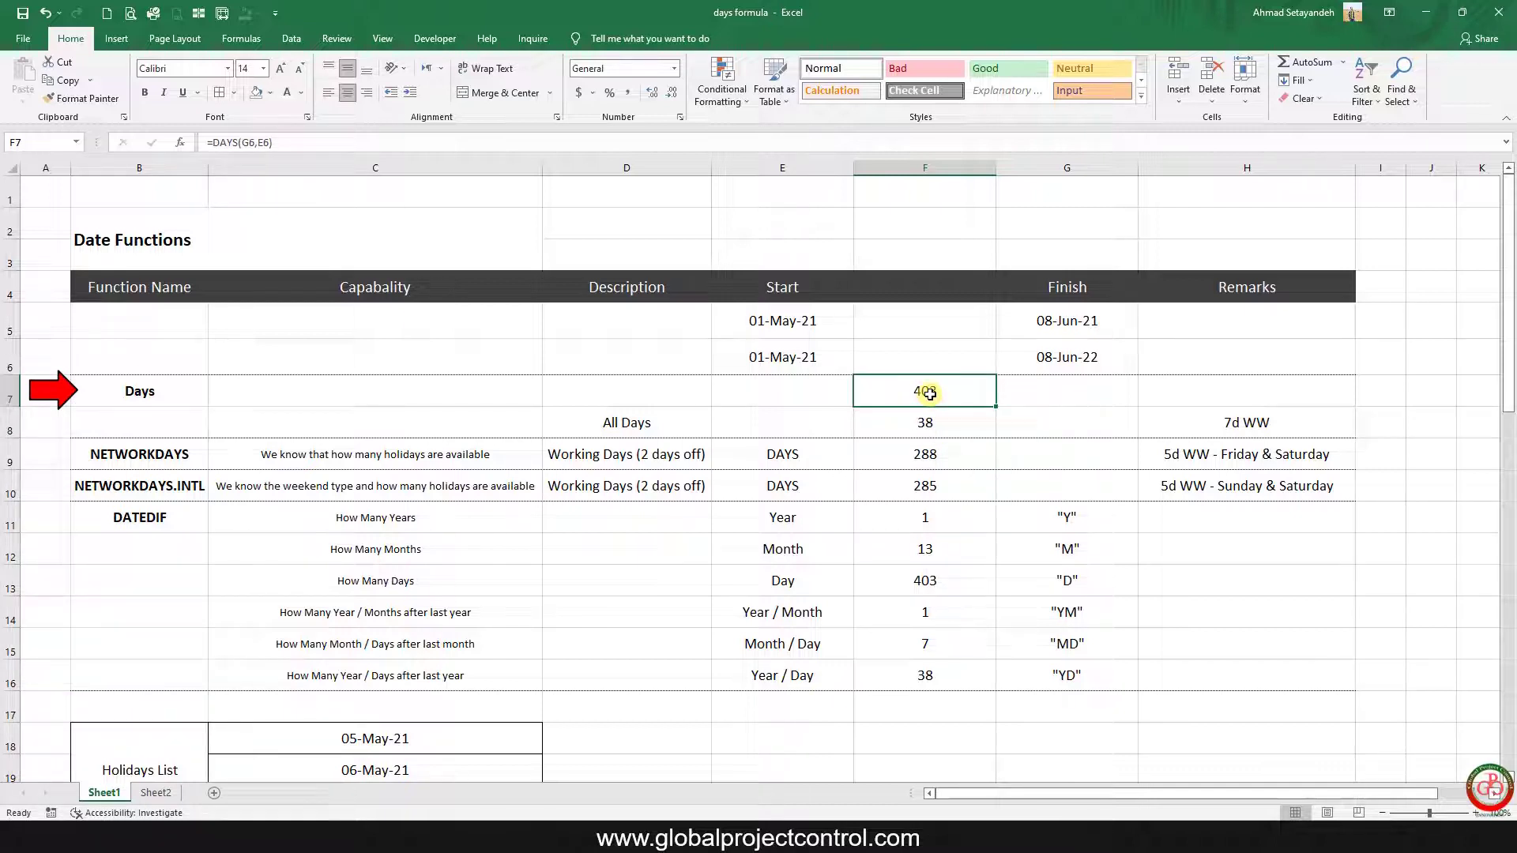
Step: Inspect F7's DAYS arguments, showing end date G6 and start date E6, and close unchanged
{"action": "left_click", "coordinate": [181, 143]}
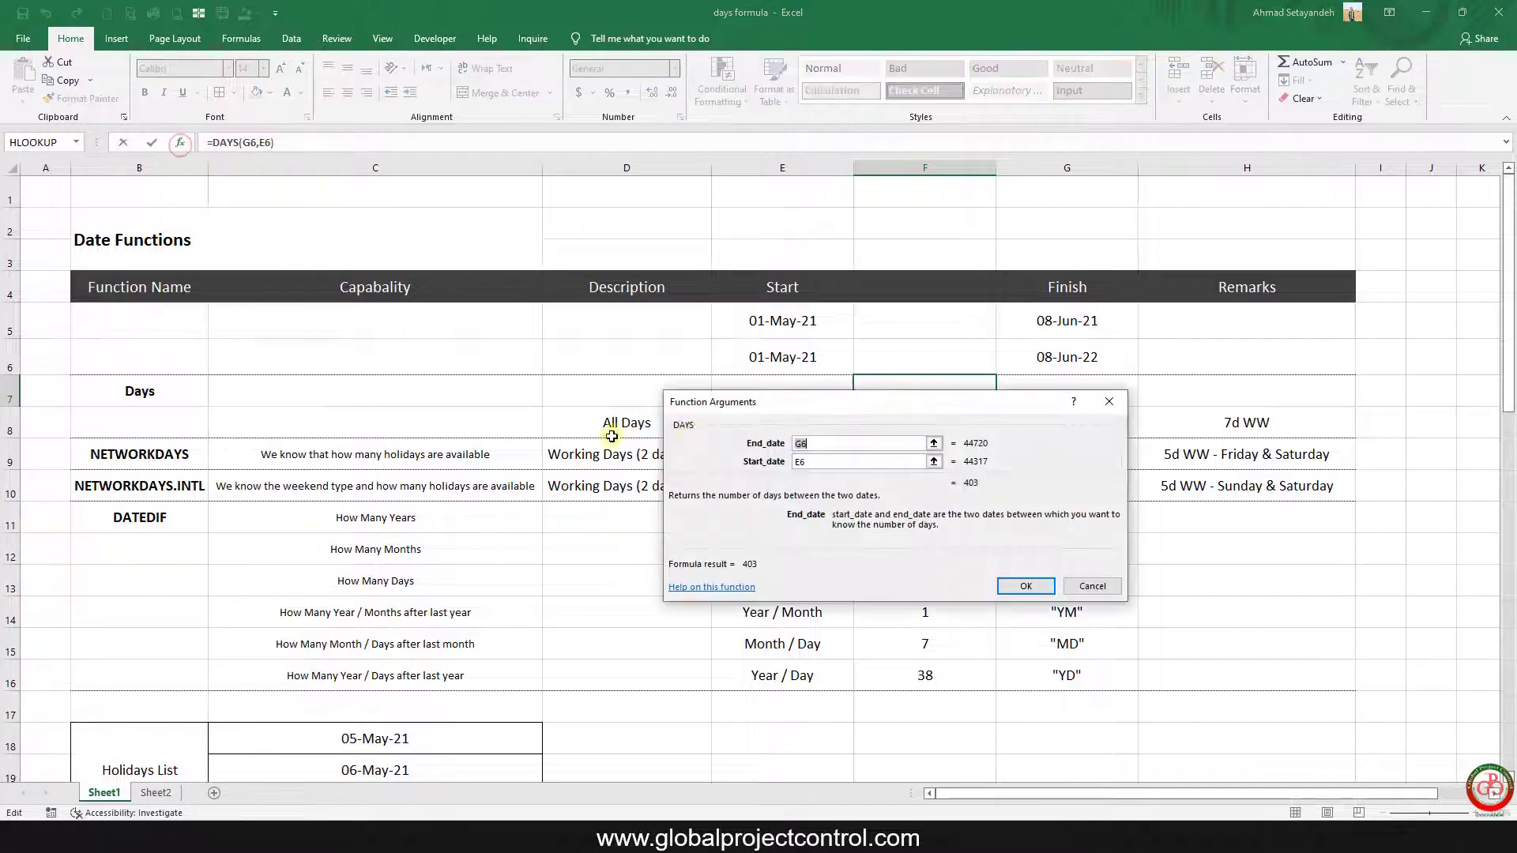
{"action": "left_click_drag", "start_coordinate": [818, 412], "coordinate": [828, 503]}
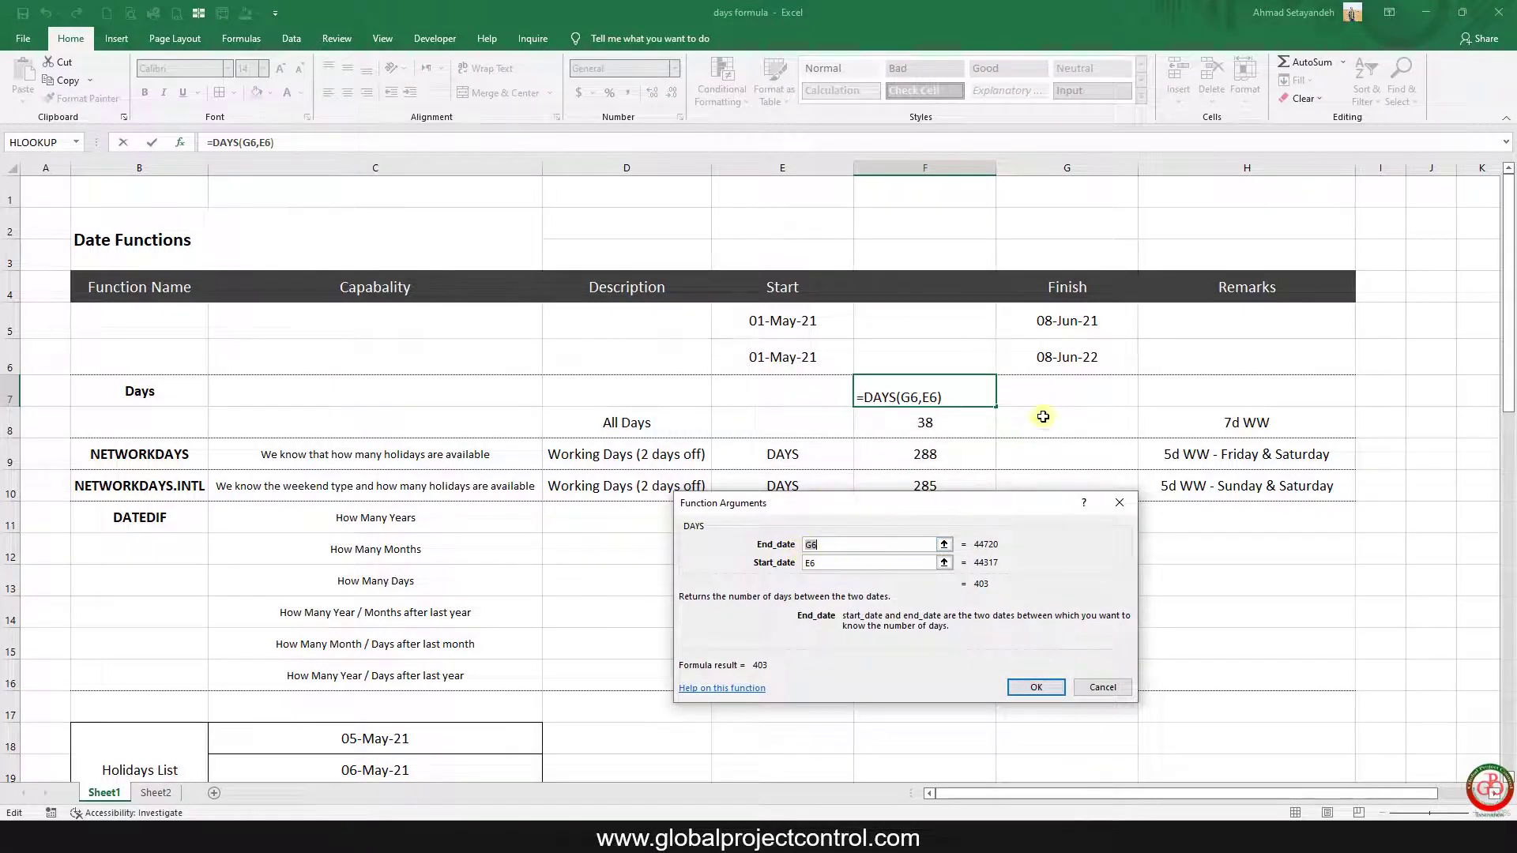
{"action": "left_click", "coordinate": [942, 553]}
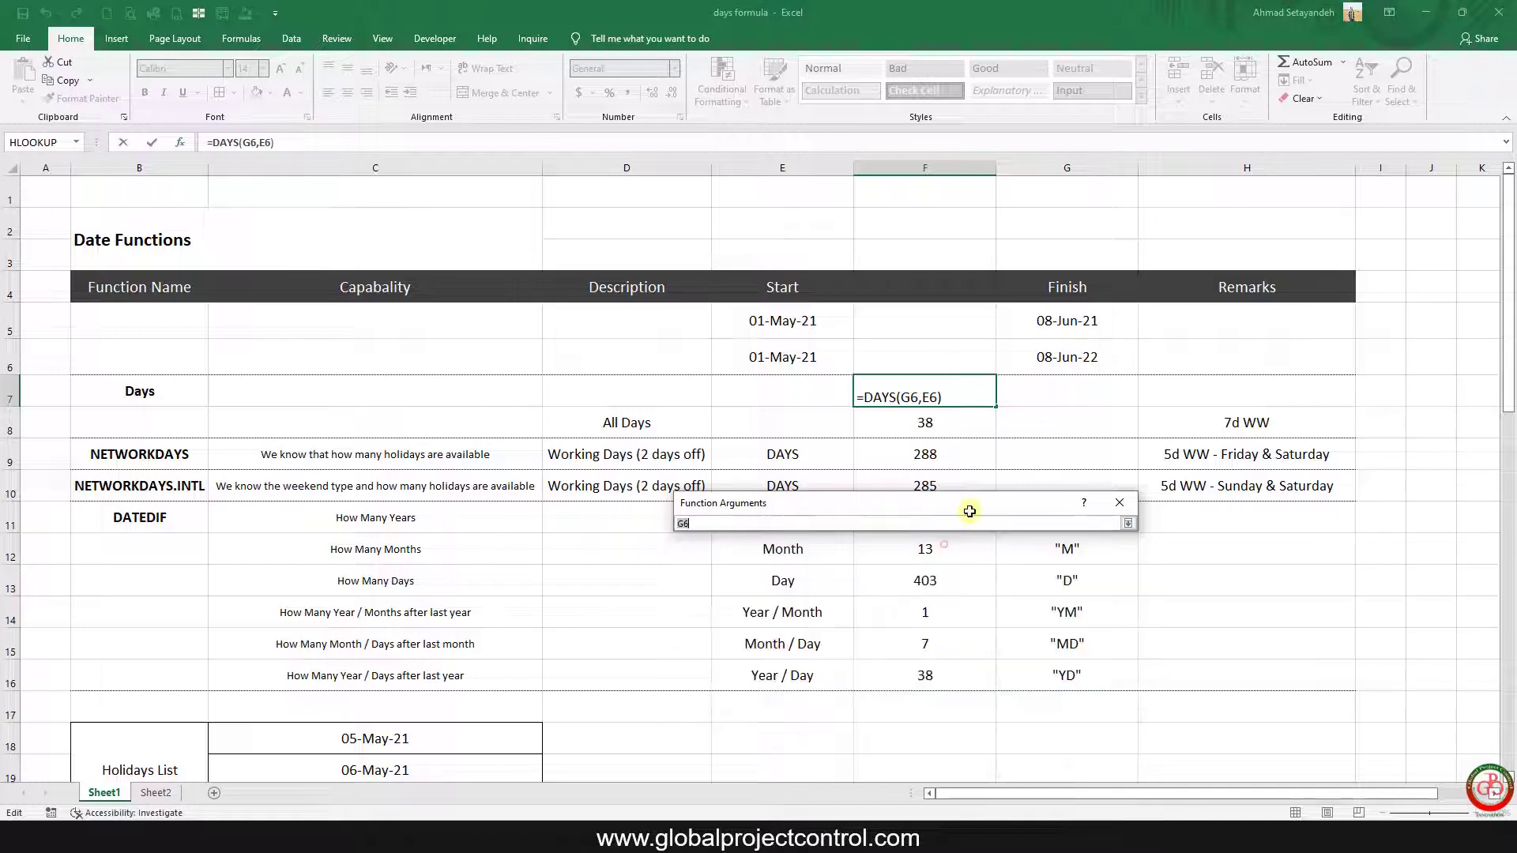
{"action": "left_click", "coordinate": [1063, 362]}
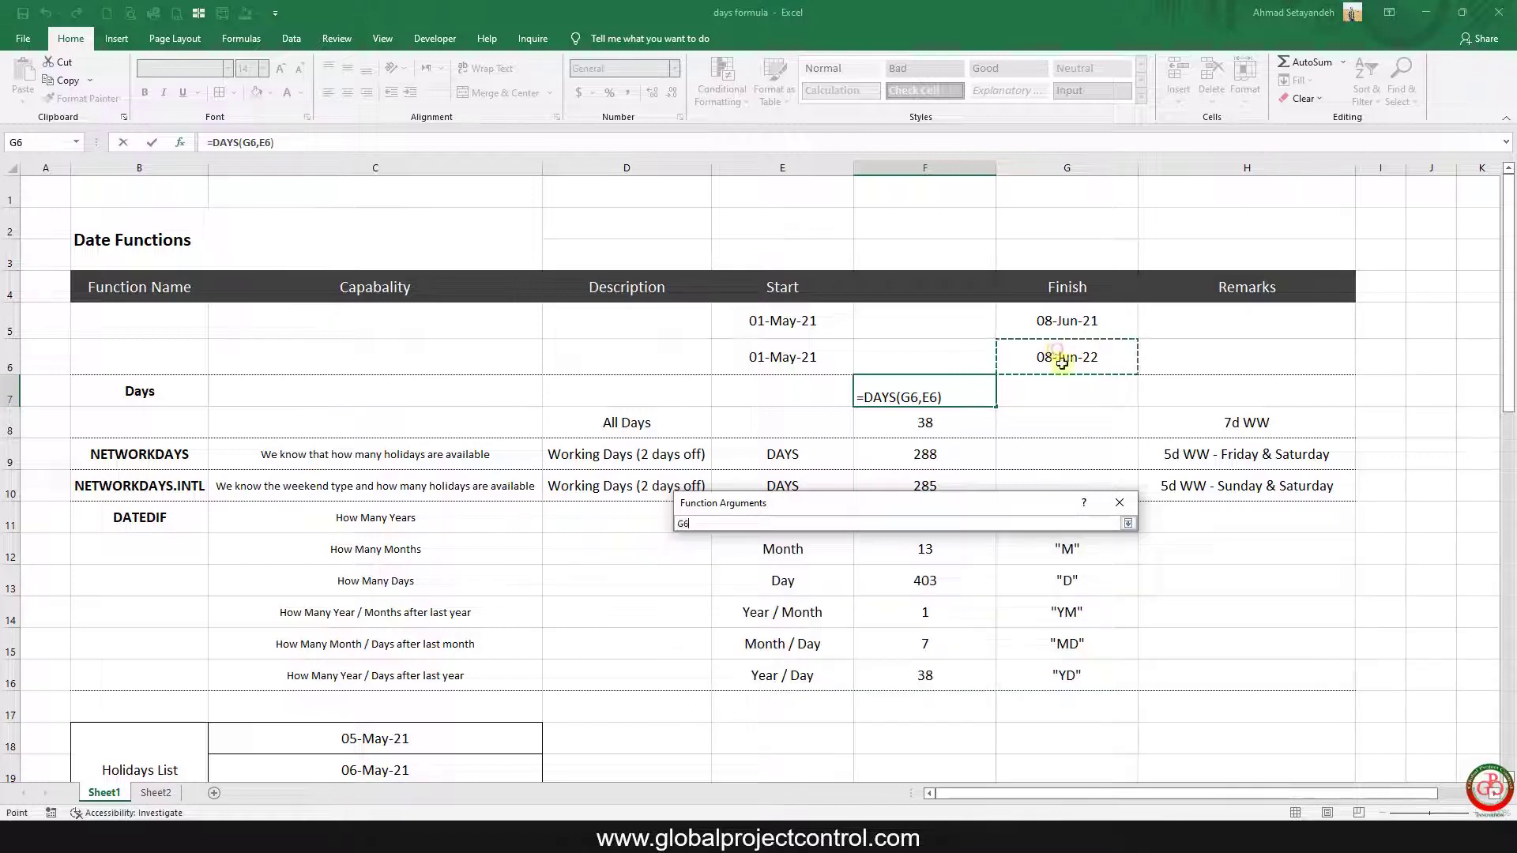
{"action": "left_click", "coordinate": [1128, 524]}
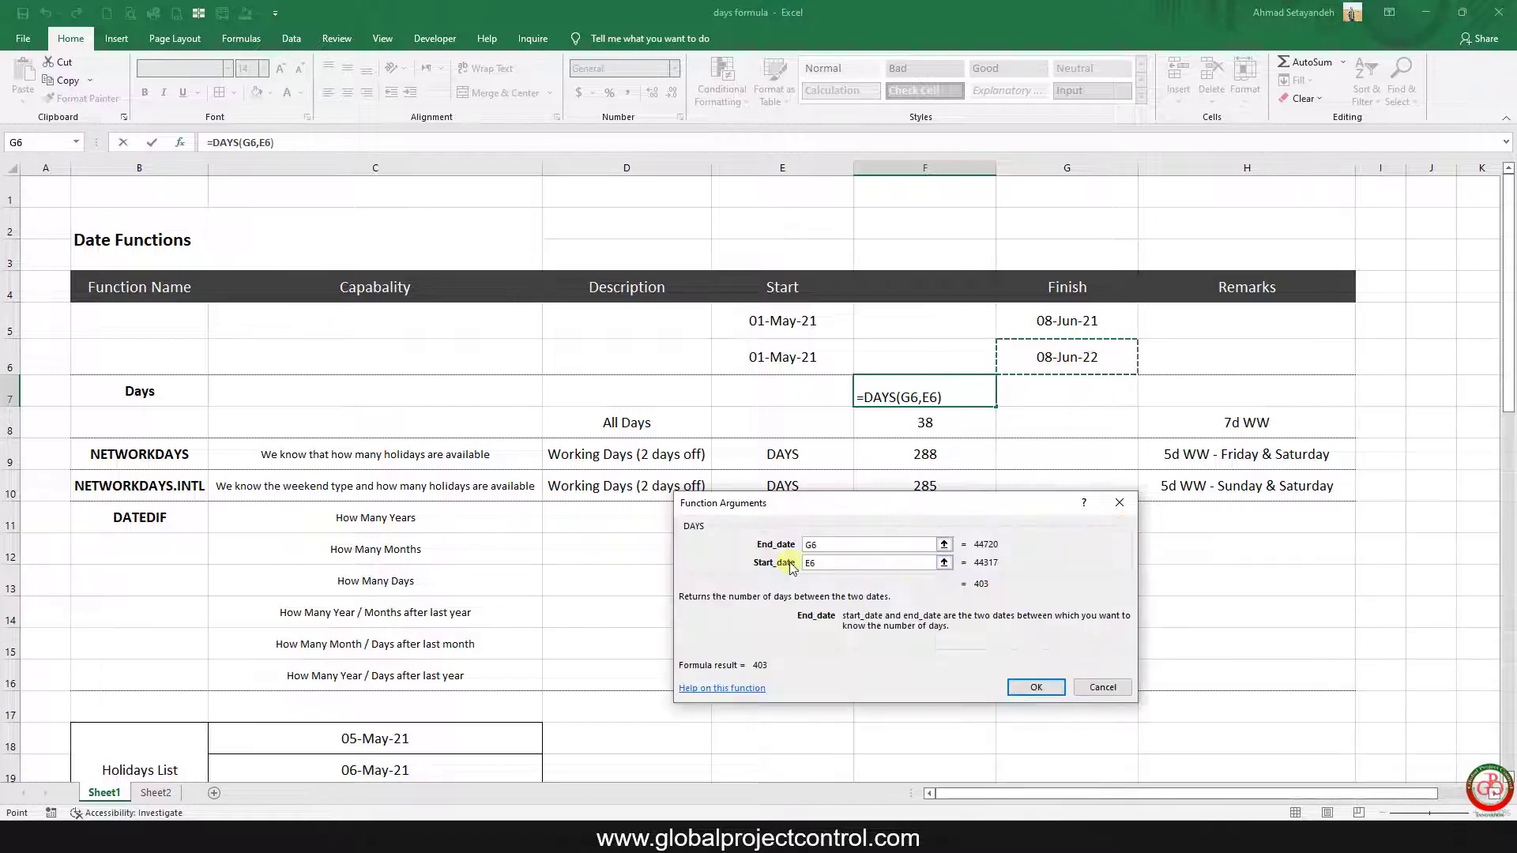
{"action": "left_click", "coordinate": [943, 562]}
{"action": "left_click", "coordinate": [823, 349]}
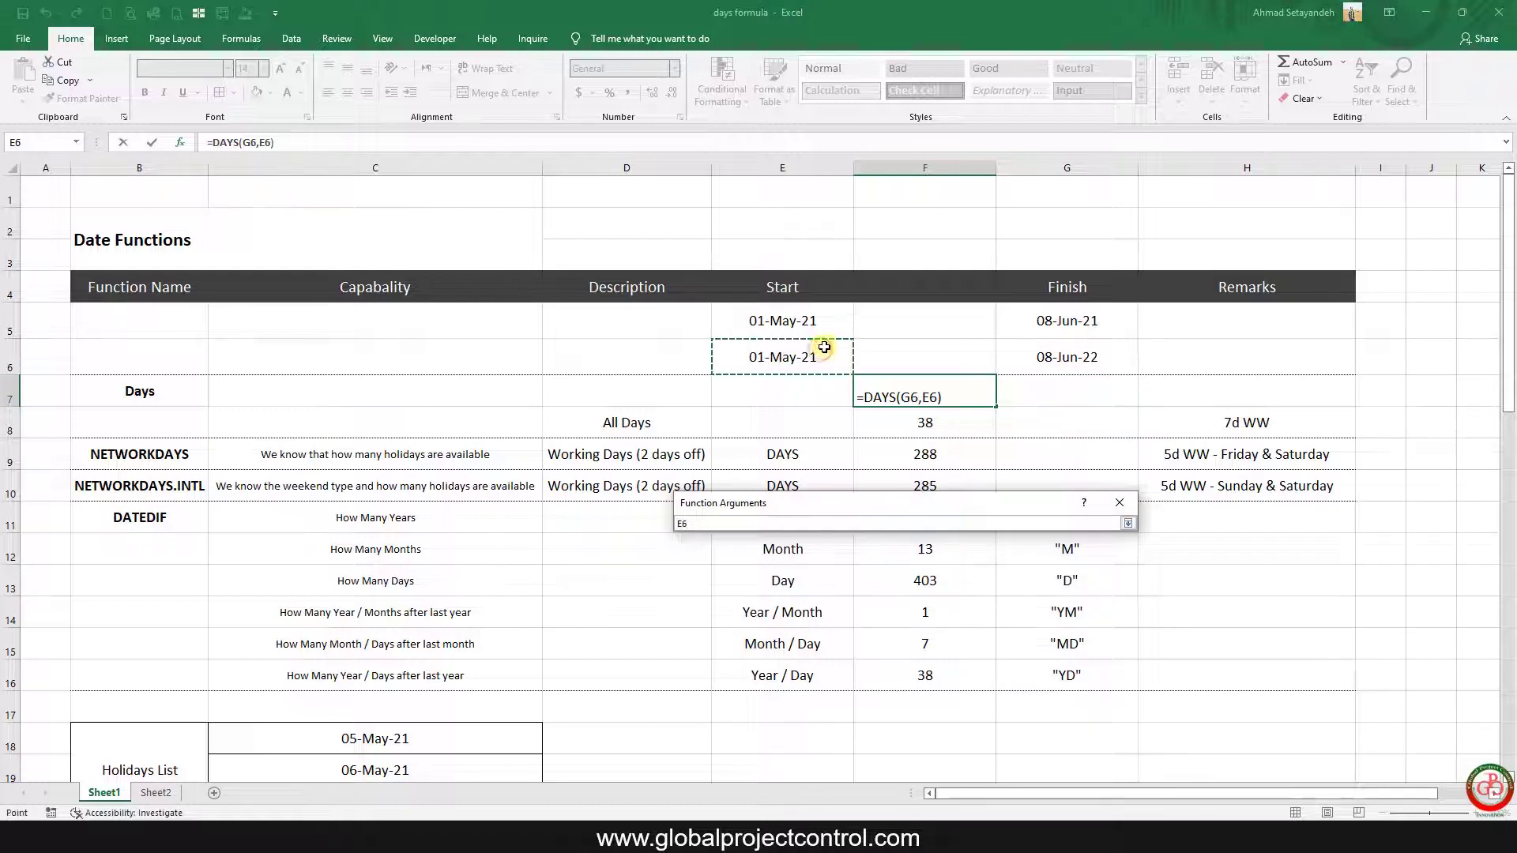
{"action": "left_click", "coordinate": [1127, 524]}
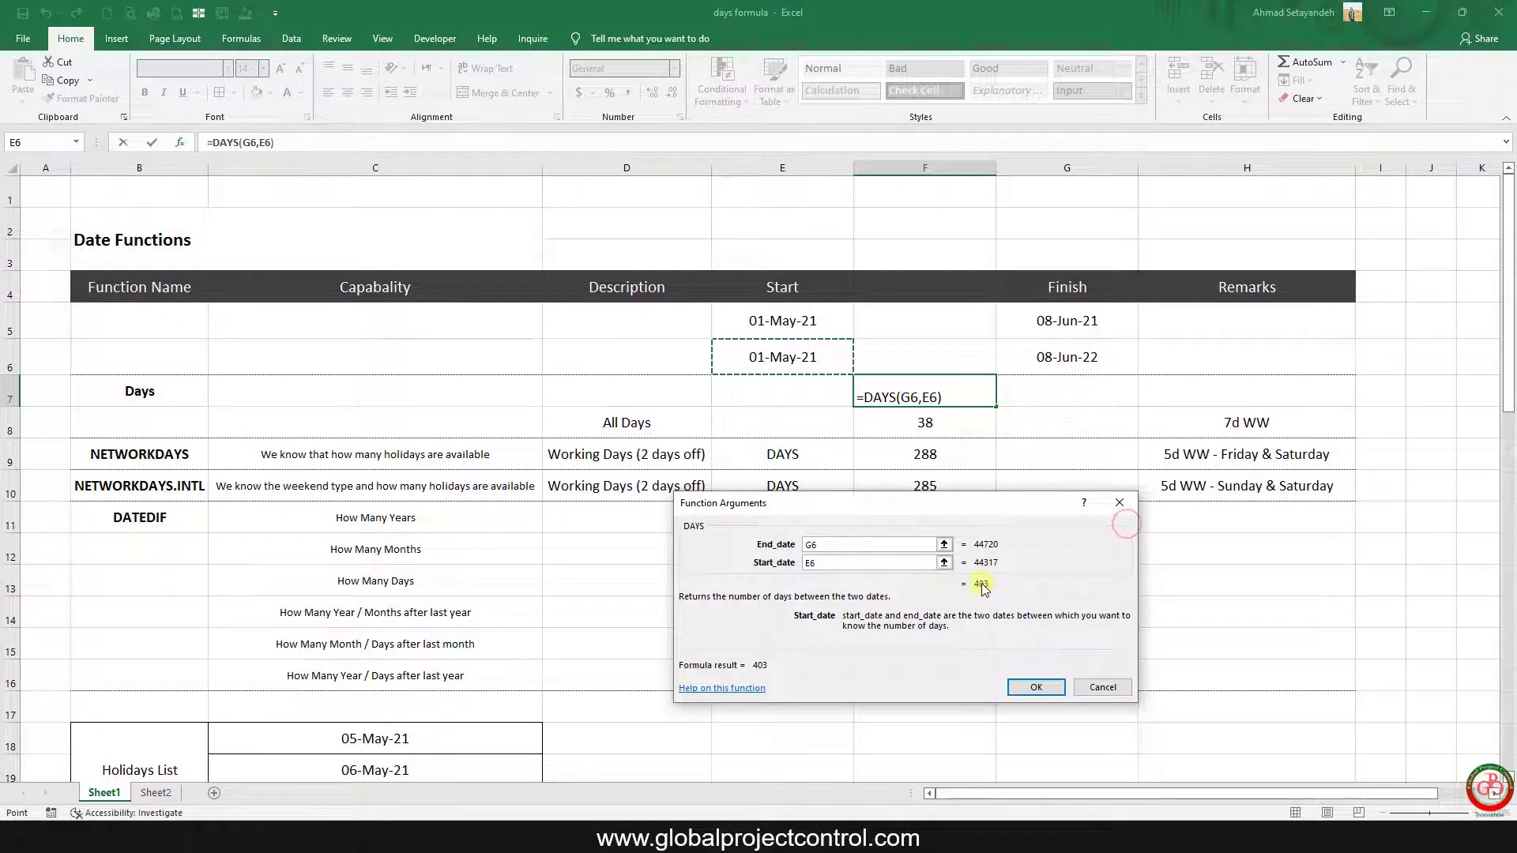
{"action": "left_click", "coordinate": [1036, 687]}
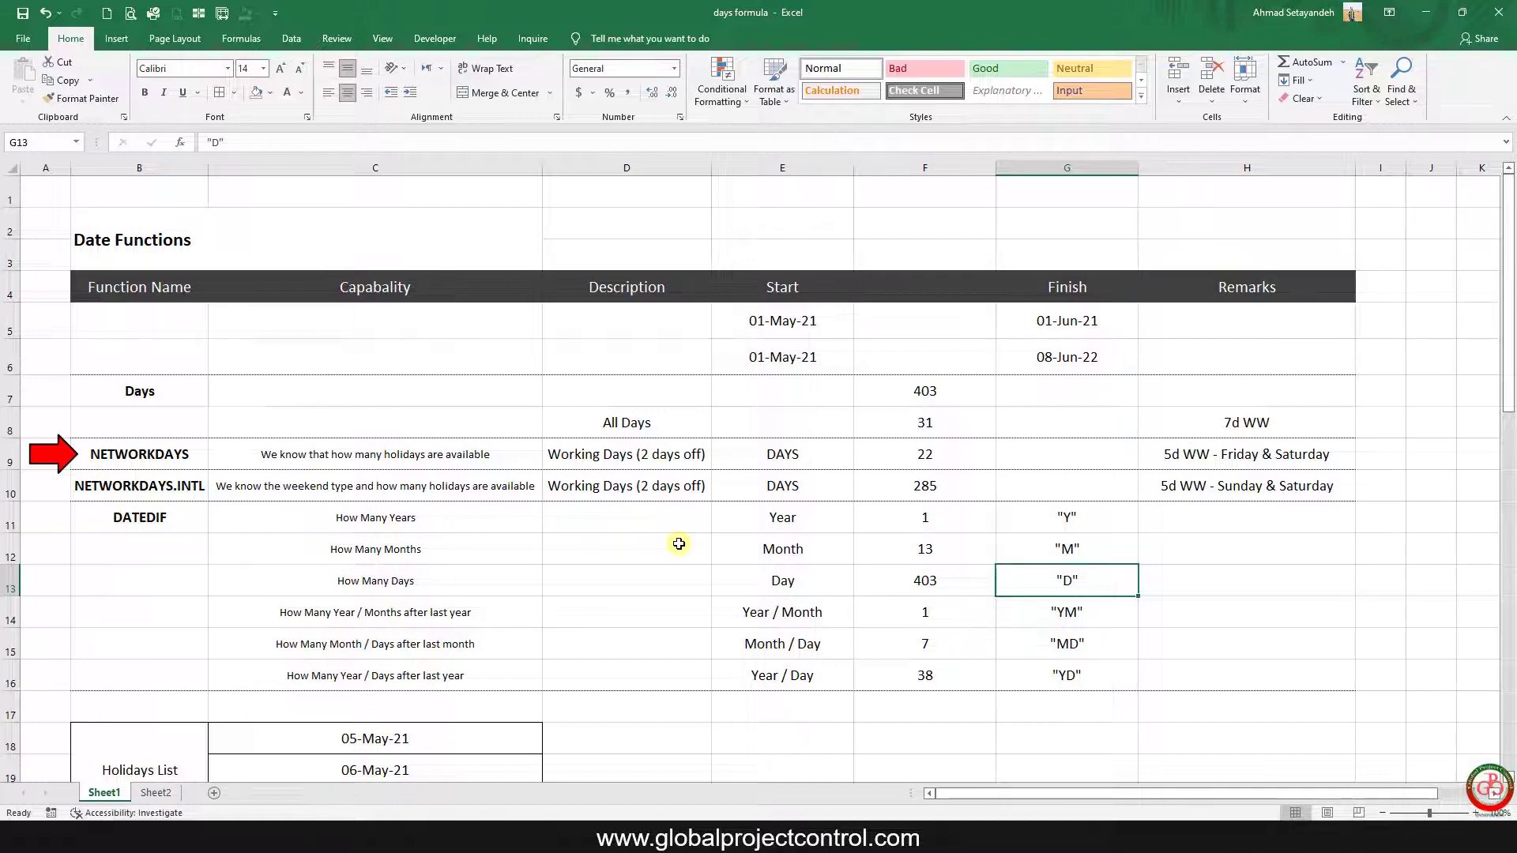
Step: Review F9's NETWORKDAYS arguments, with start date E5 and end date G5
{"action": "left_click", "coordinate": [151, 447]}
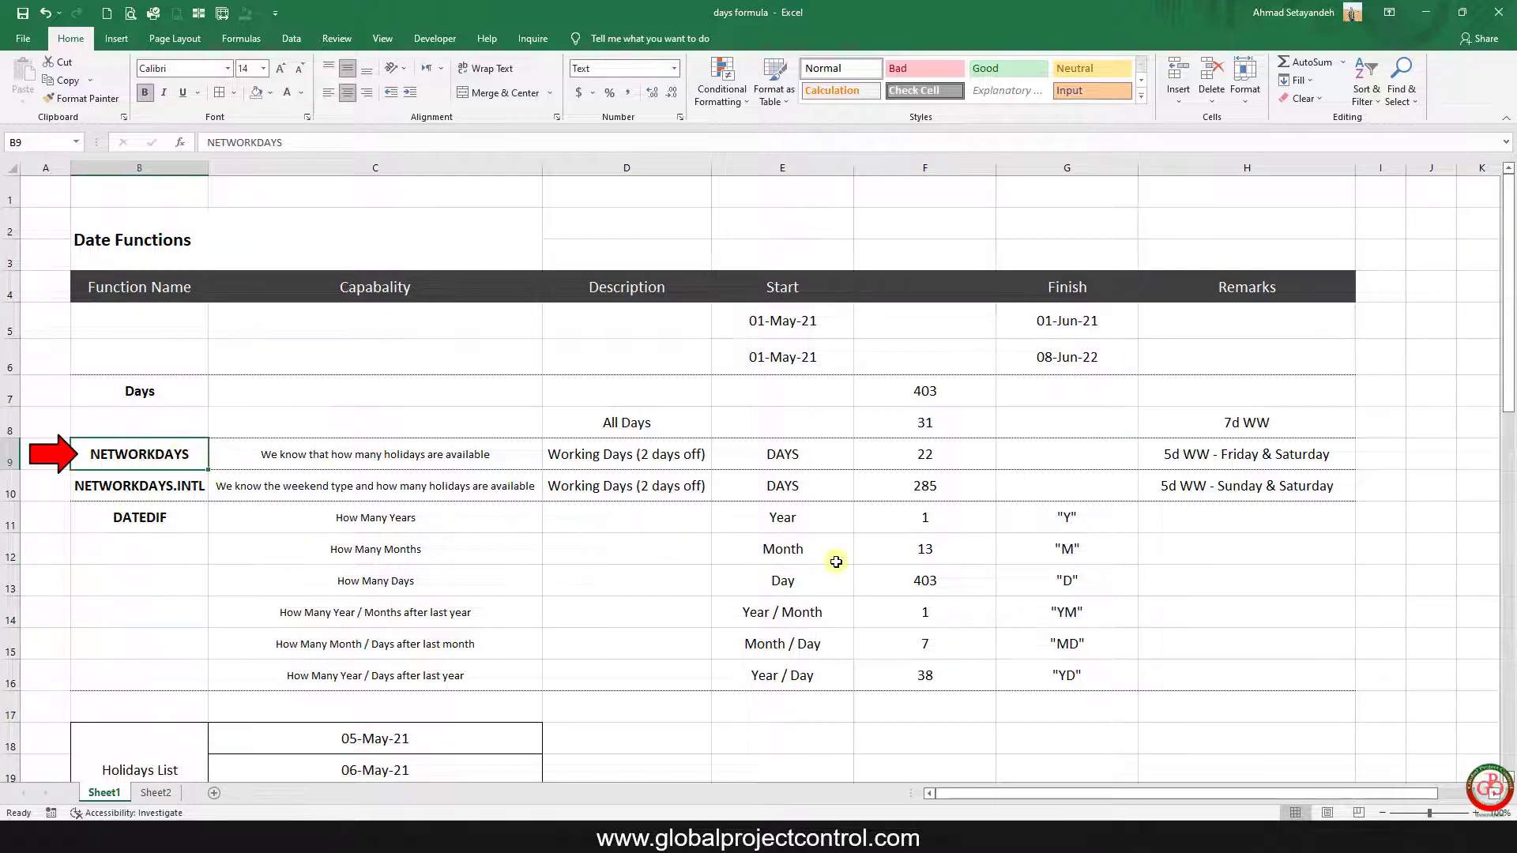
{"action": "left_click", "coordinate": [946, 457]}
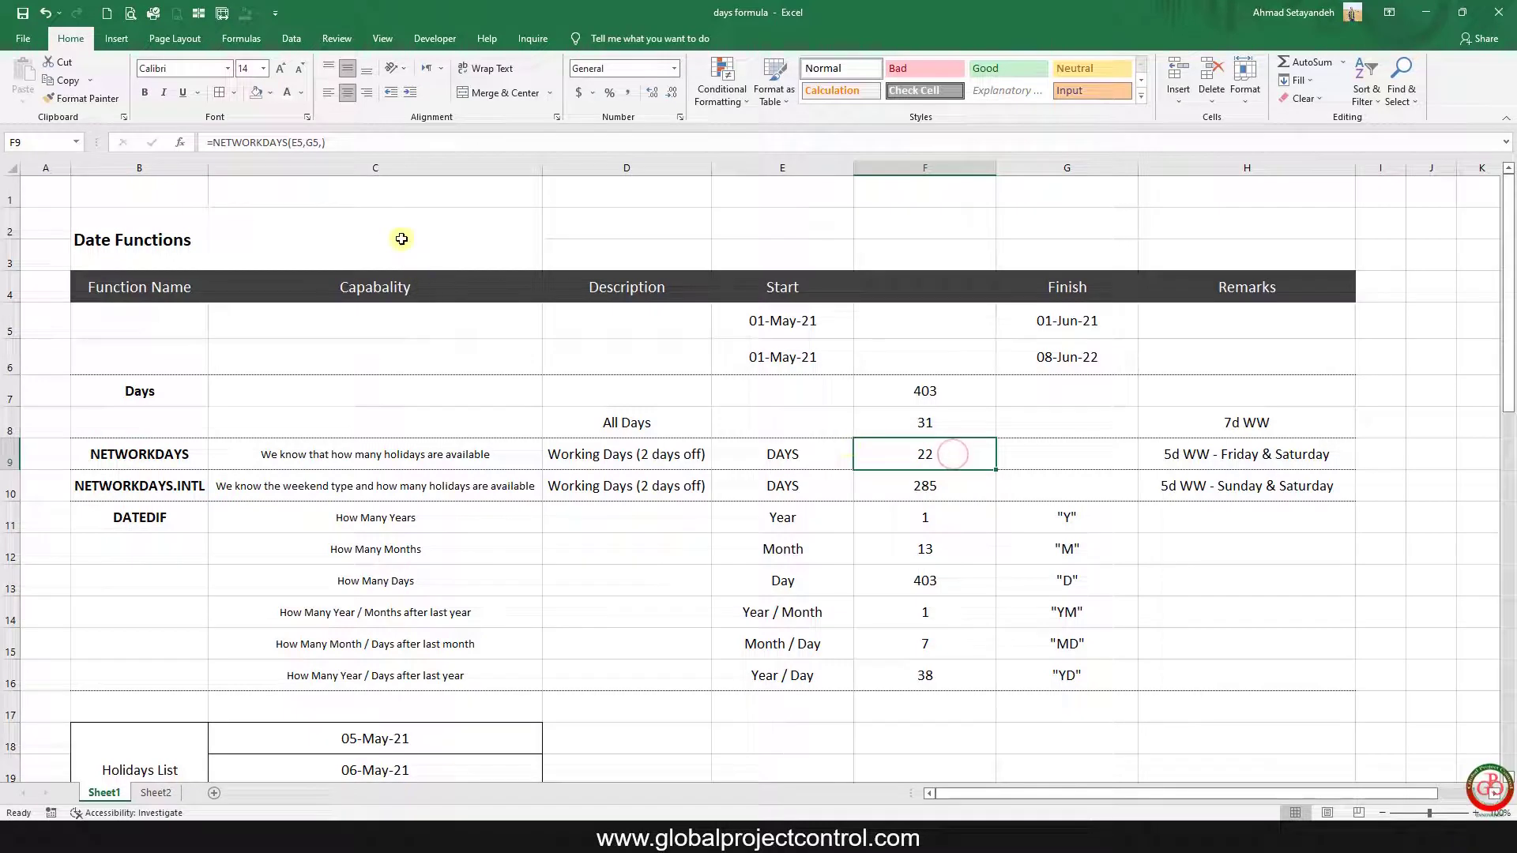
{"action": "left_click", "coordinate": [273, 142]}
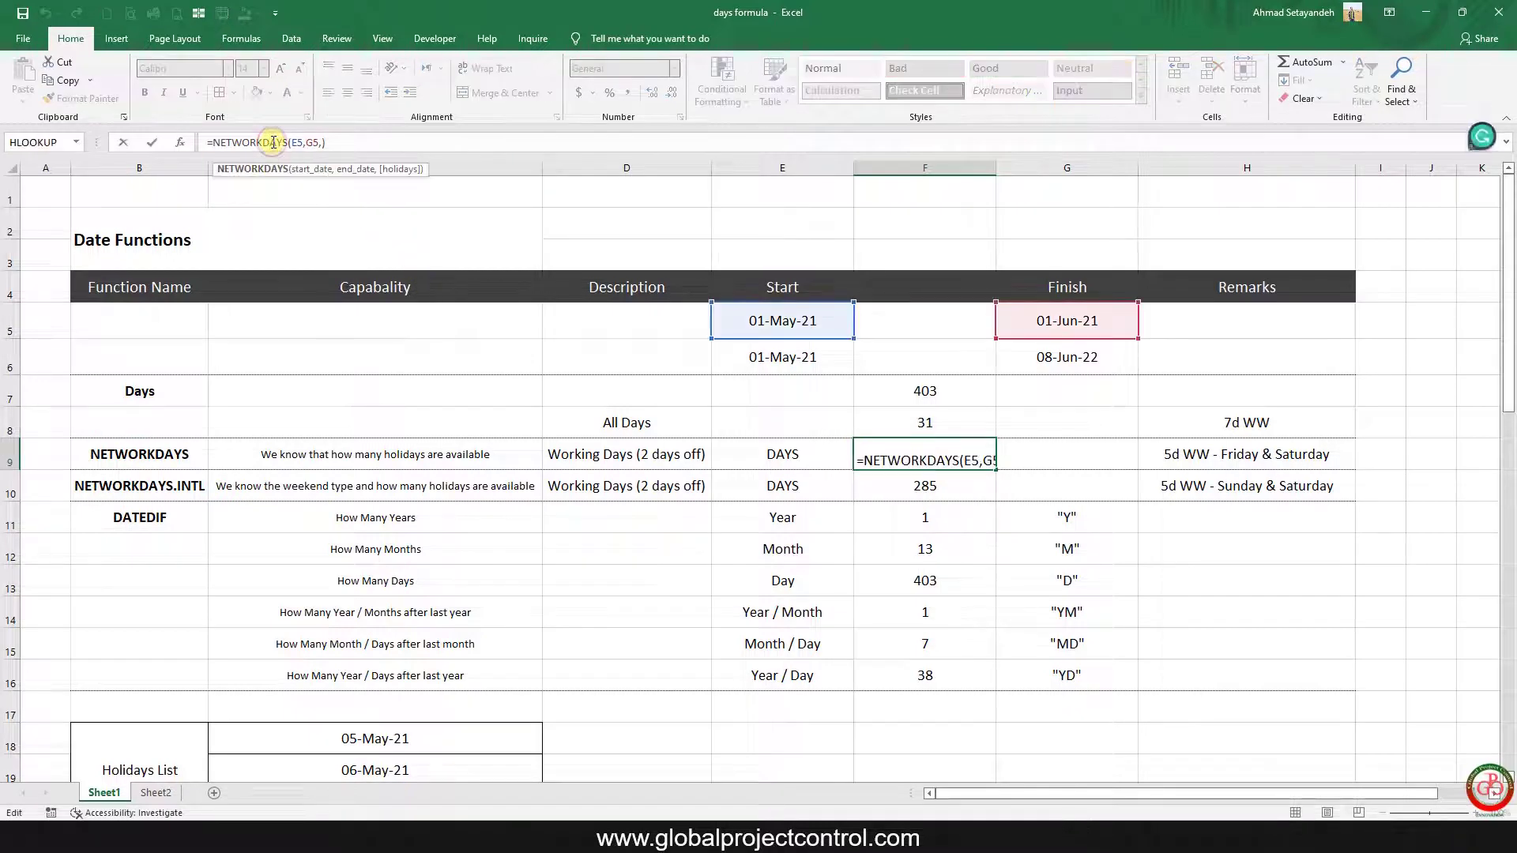
{"action": "left_click", "coordinate": [181, 144]}
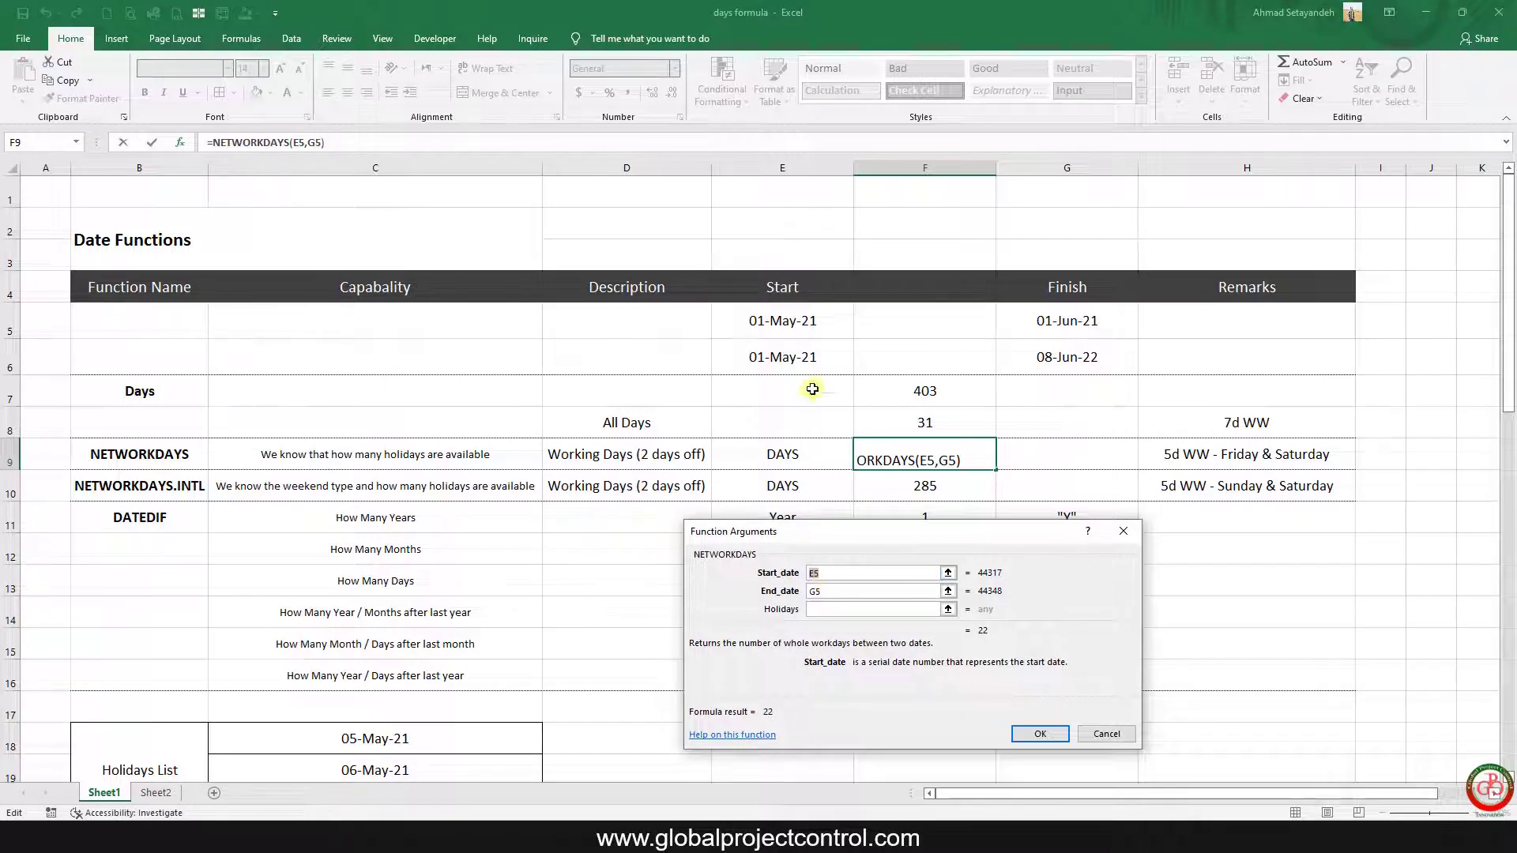
{"action": "left_click", "coordinate": [802, 324]}
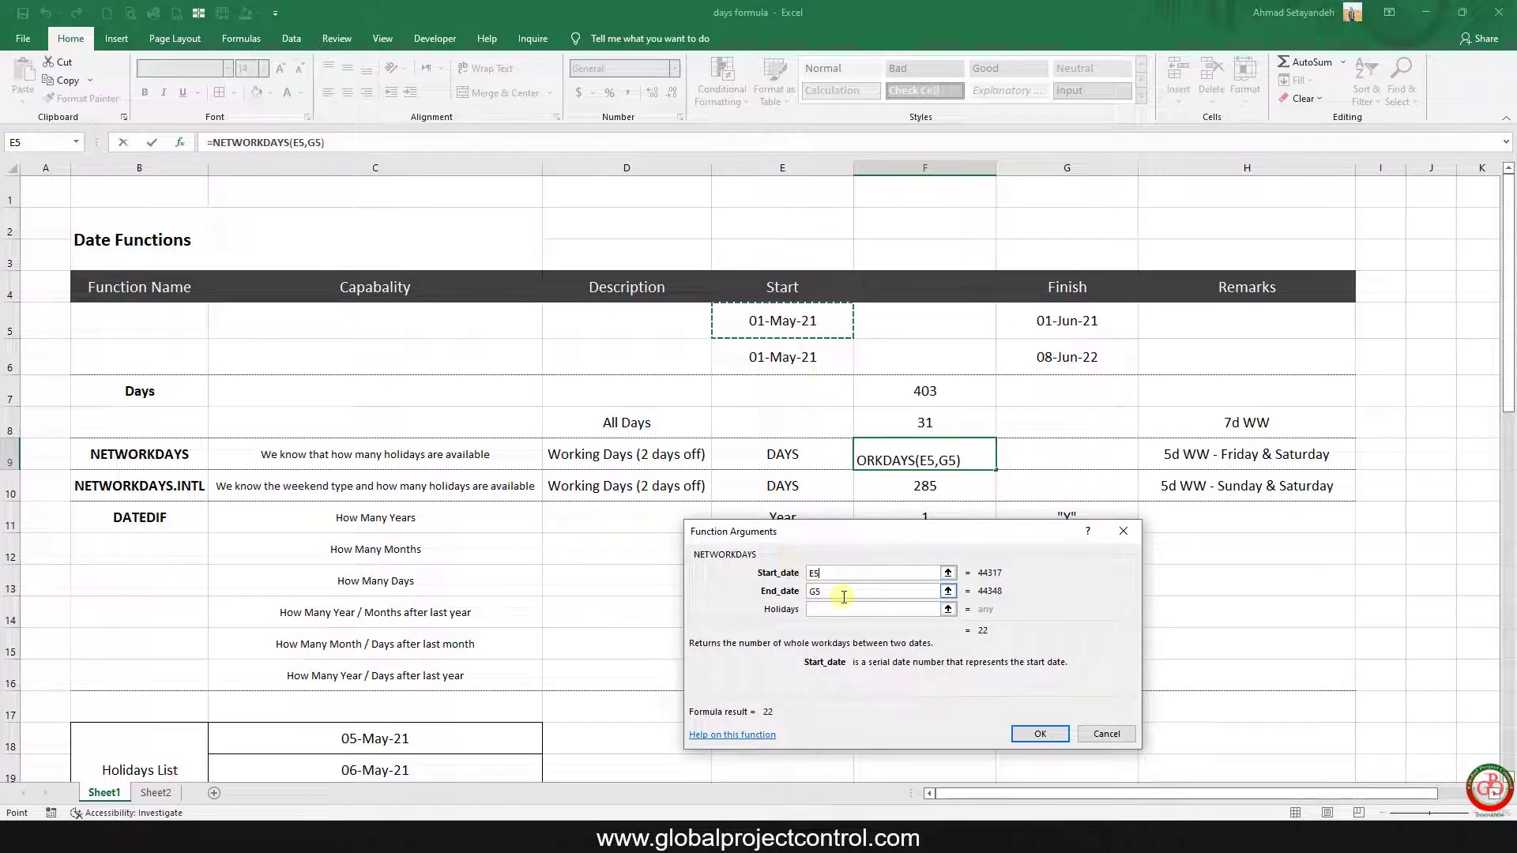
{"action": "left_click", "coordinate": [948, 593]}
{"action": "left_click", "coordinate": [1062, 320]}
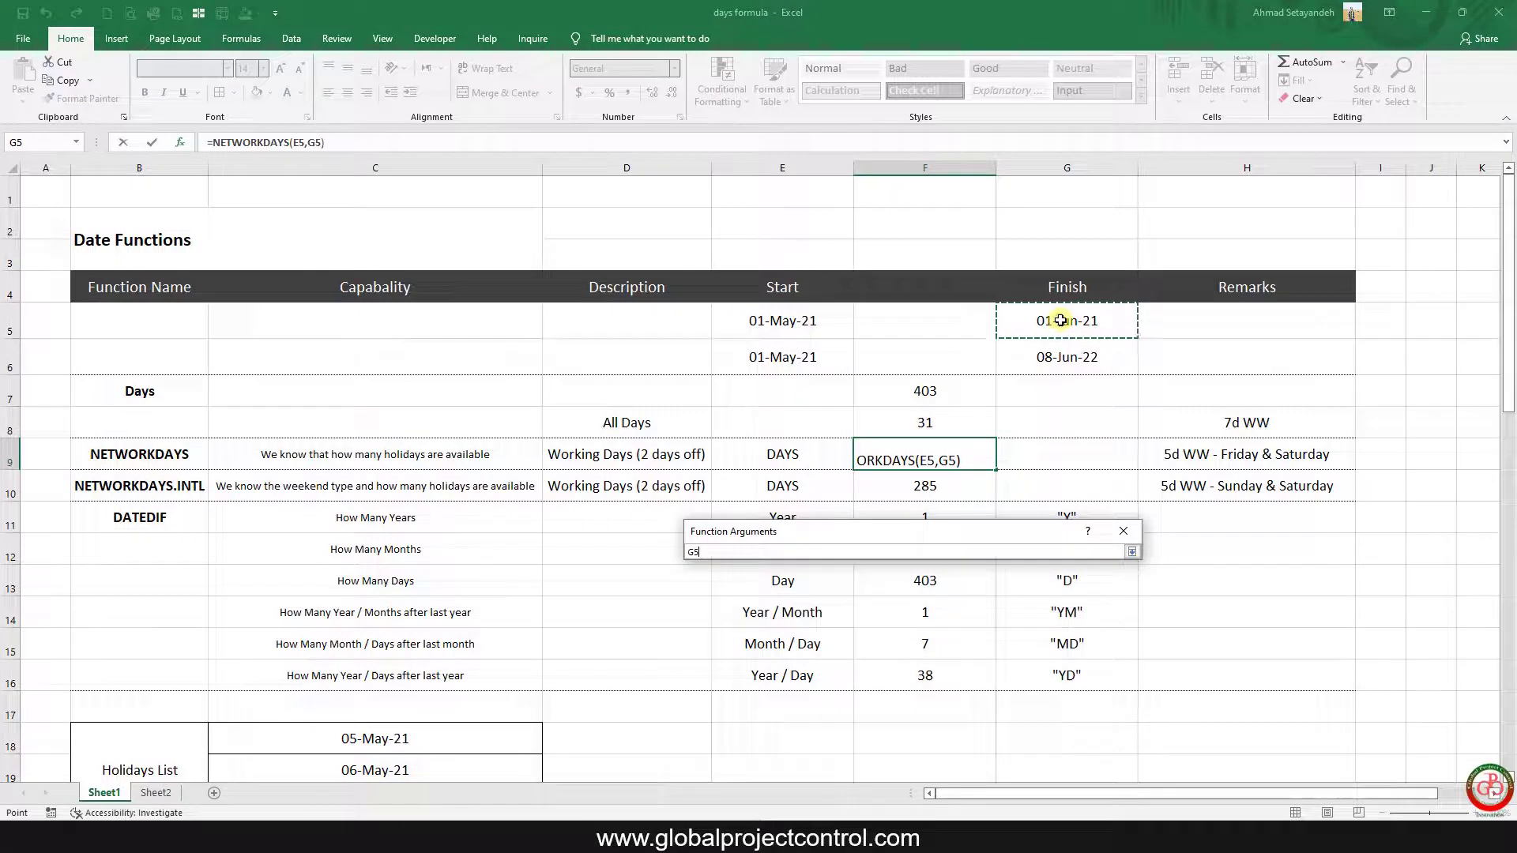
{"action": "left_click", "coordinate": [1130, 550]}
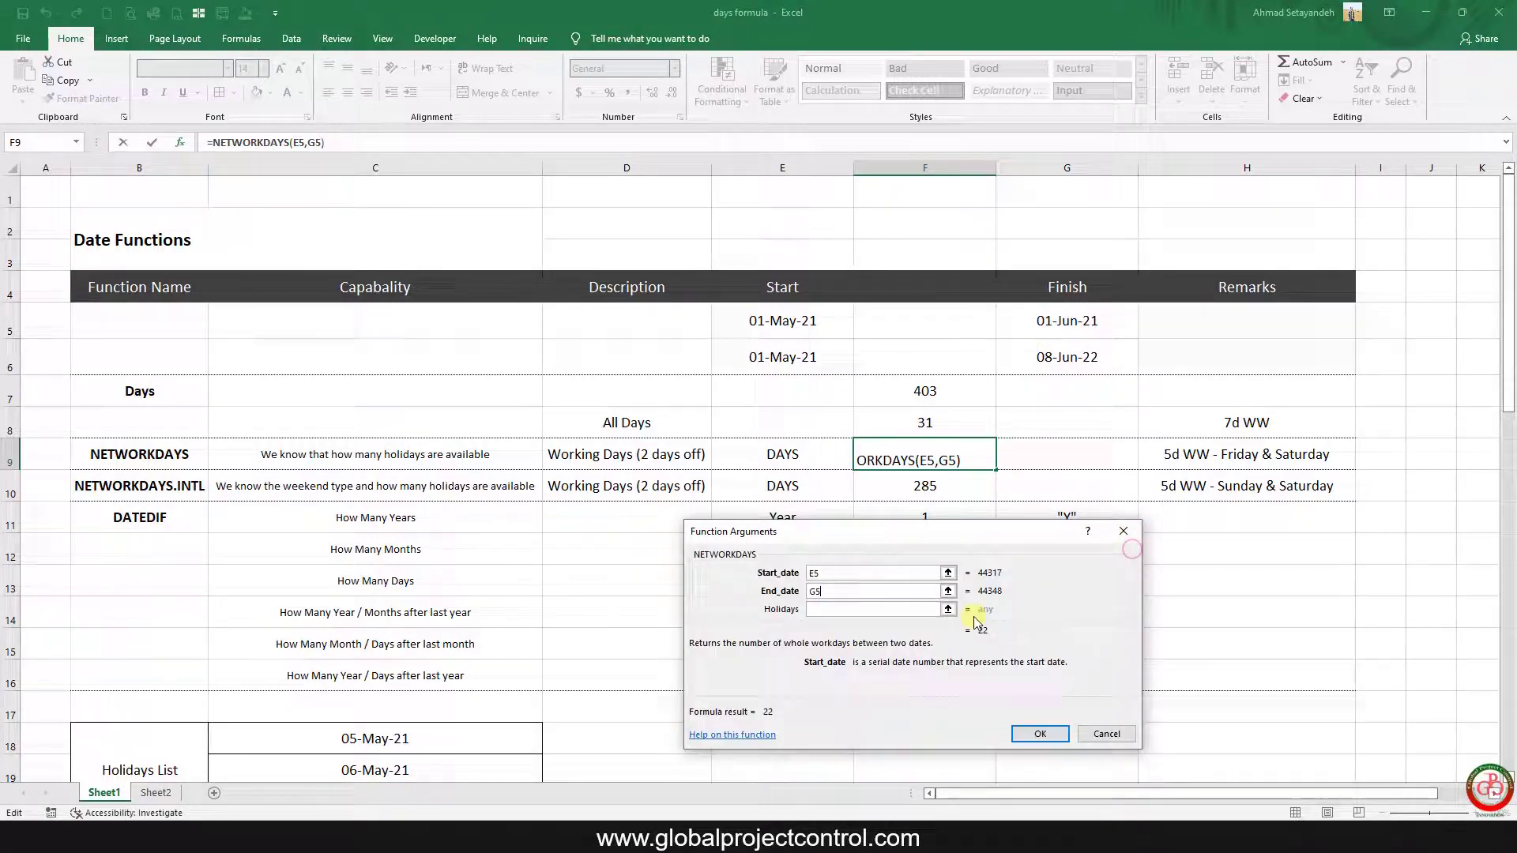
Step: Set the Holidays argument to C18:C20, reducing F9 to 19 working days
{"action": "left_click", "coordinate": [845, 612]}
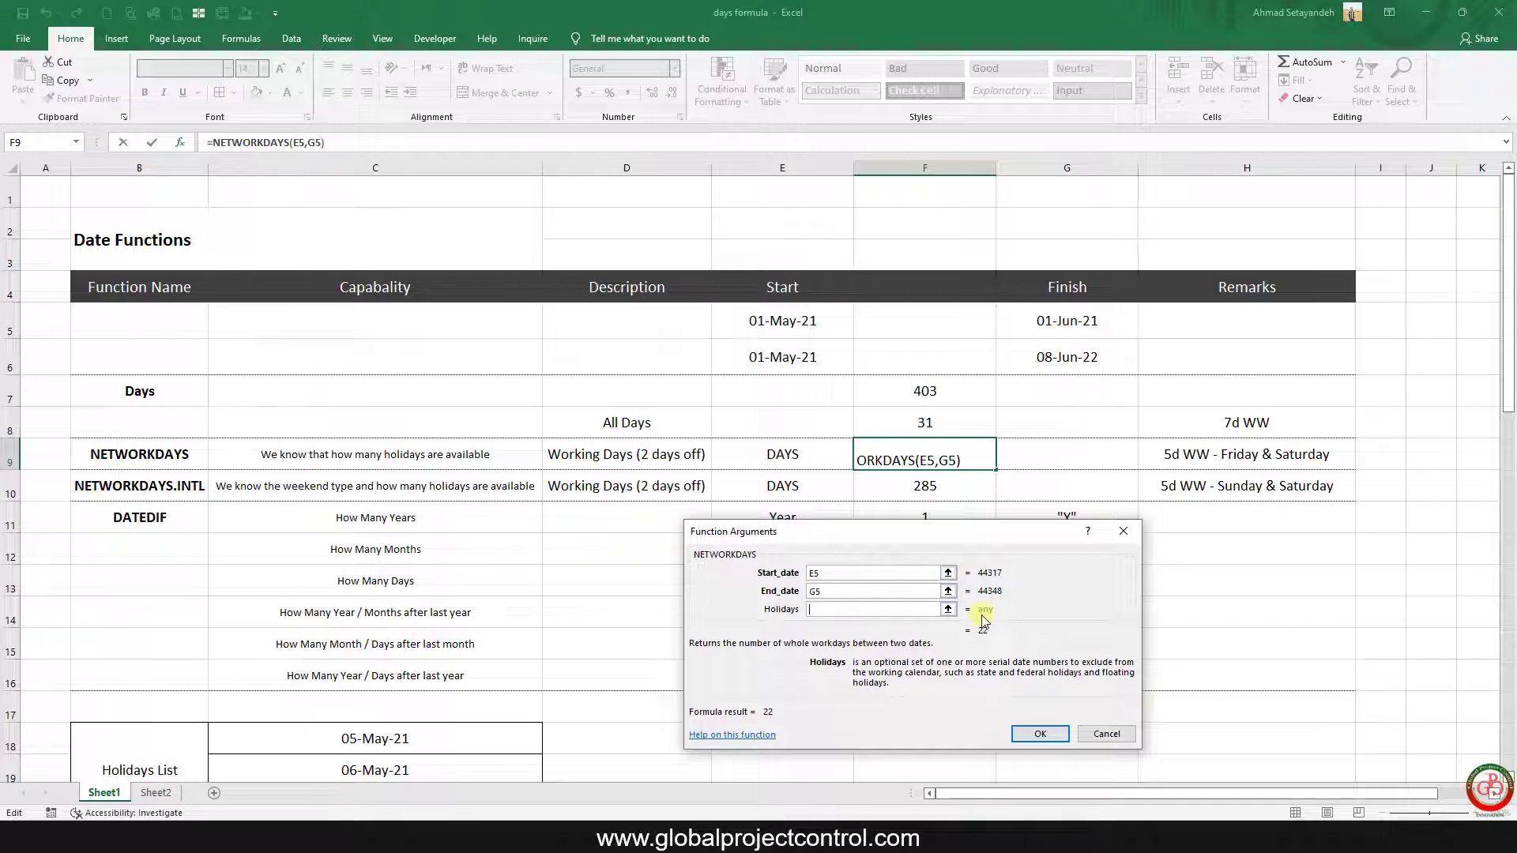
{"action": "left_click", "coordinate": [949, 610]}
{"action": "scroll", "coordinate": [586, 644], "scroll_direction": "down", "scroll_amount": 2}
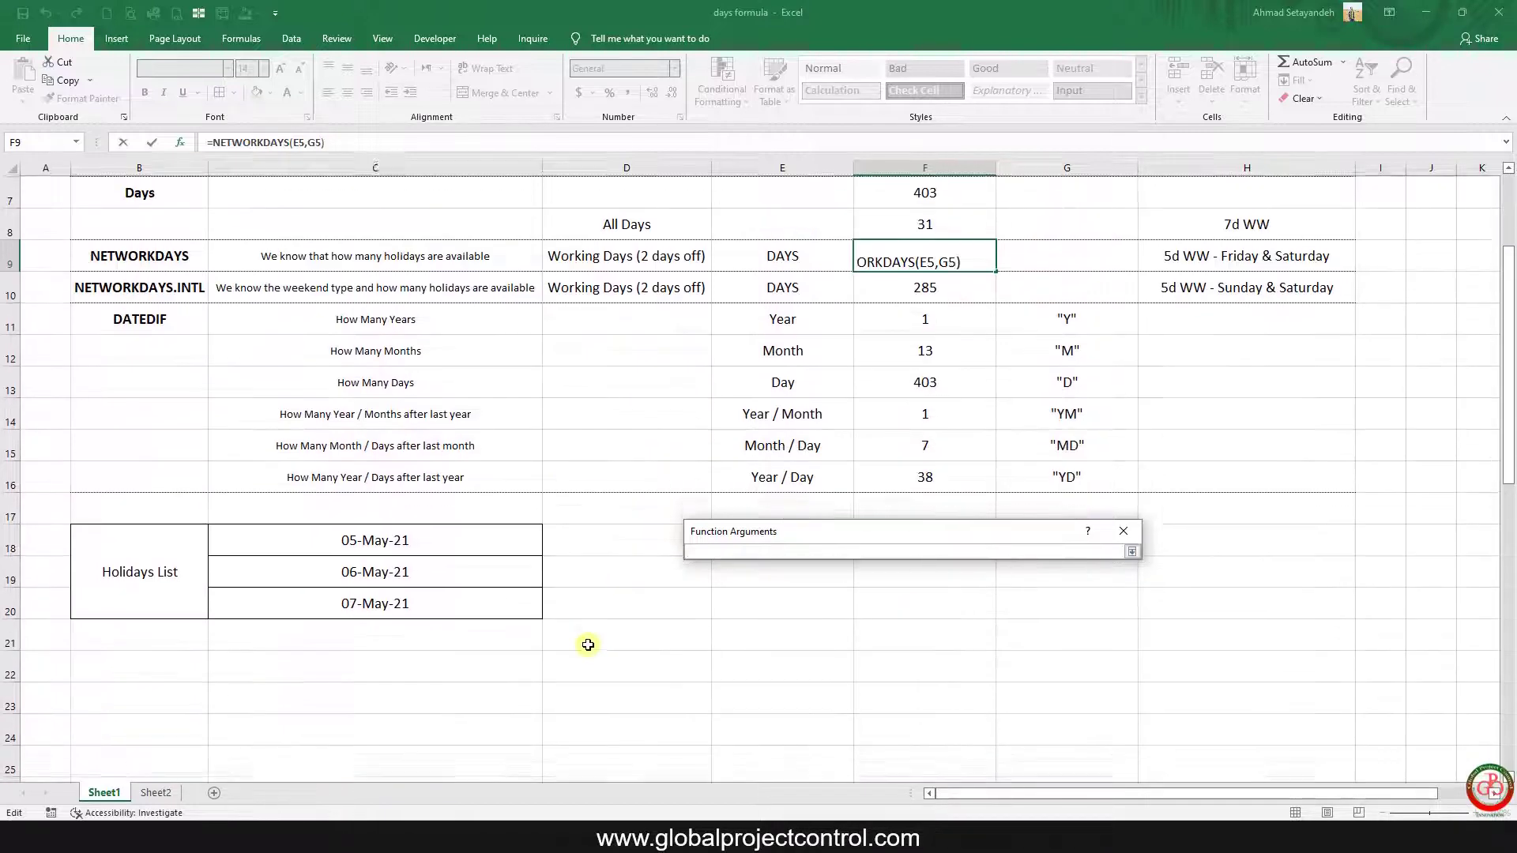
{"action": "left_click_drag", "start_coordinate": [466, 543], "coordinate": [464, 592]}
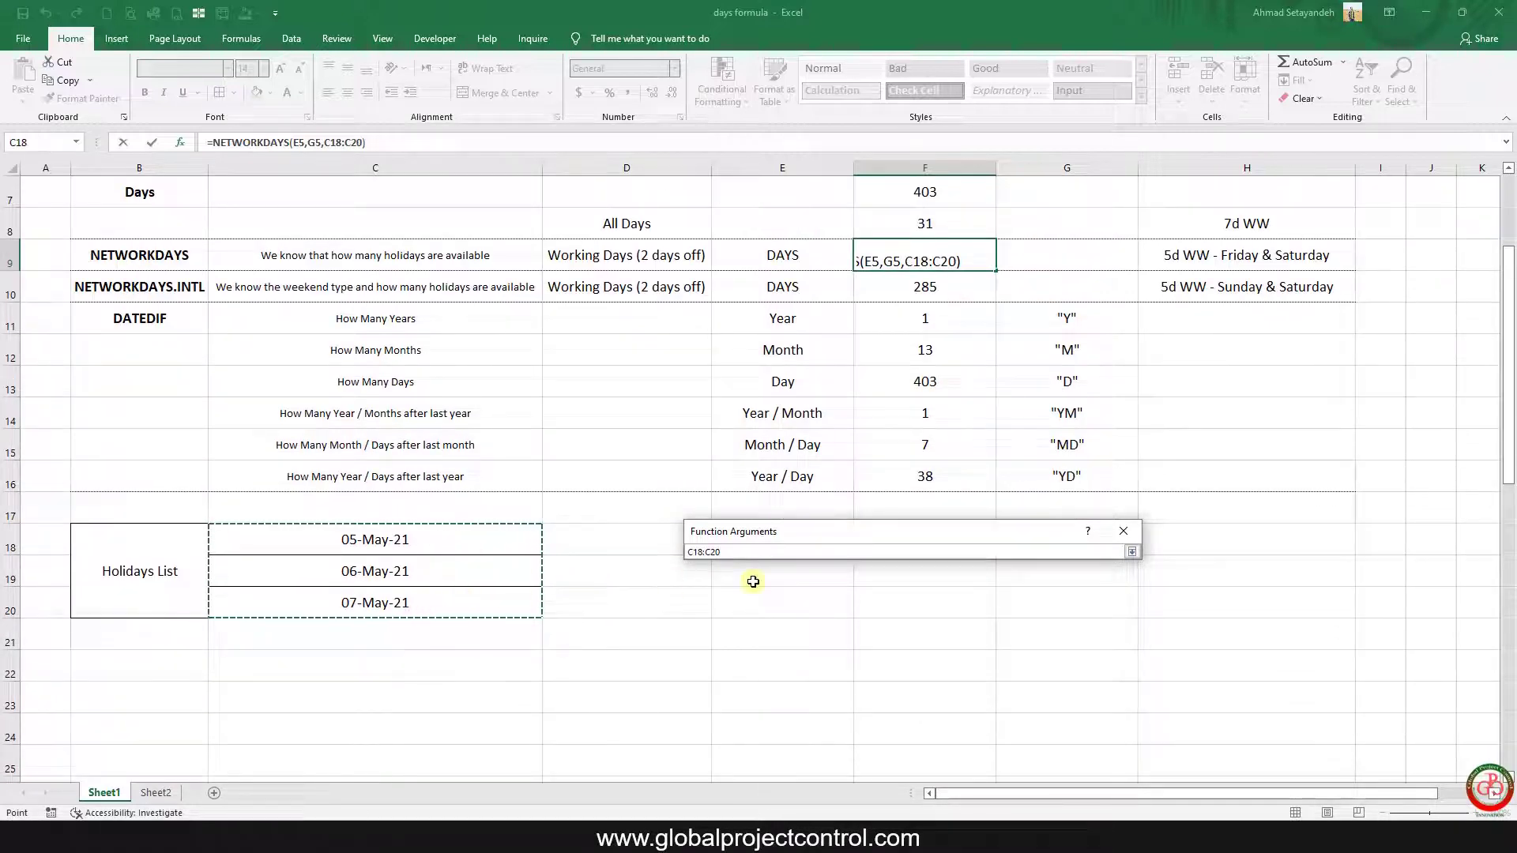
{"action": "left_click", "coordinate": [1132, 552]}
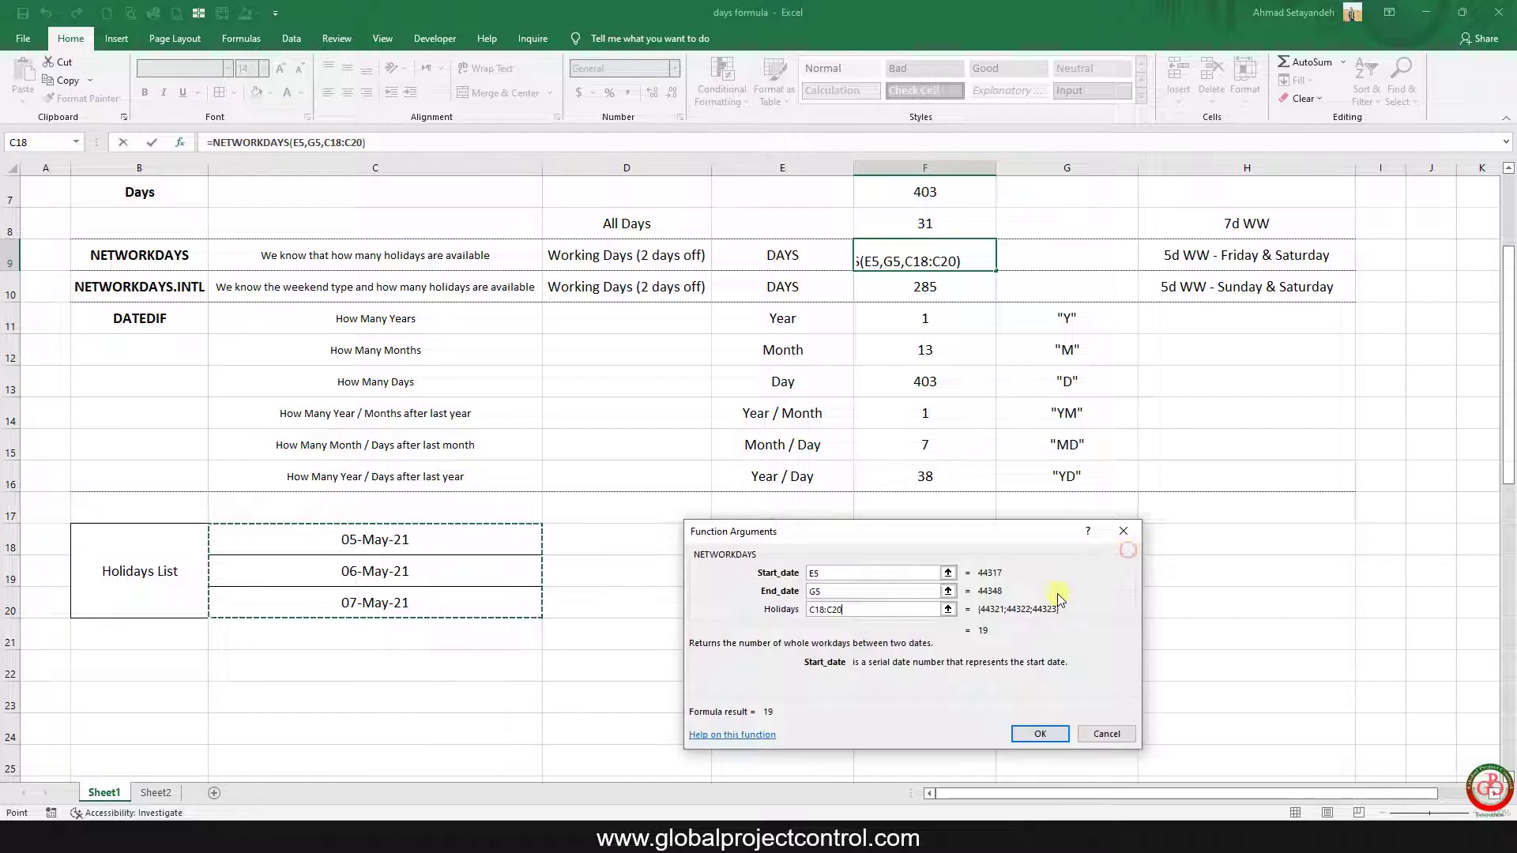
{"action": "left_click", "coordinate": [1040, 731]}
{"action": "scroll", "coordinate": [1030, 562], "scroll_direction": "up", "scroll_amount": 2}
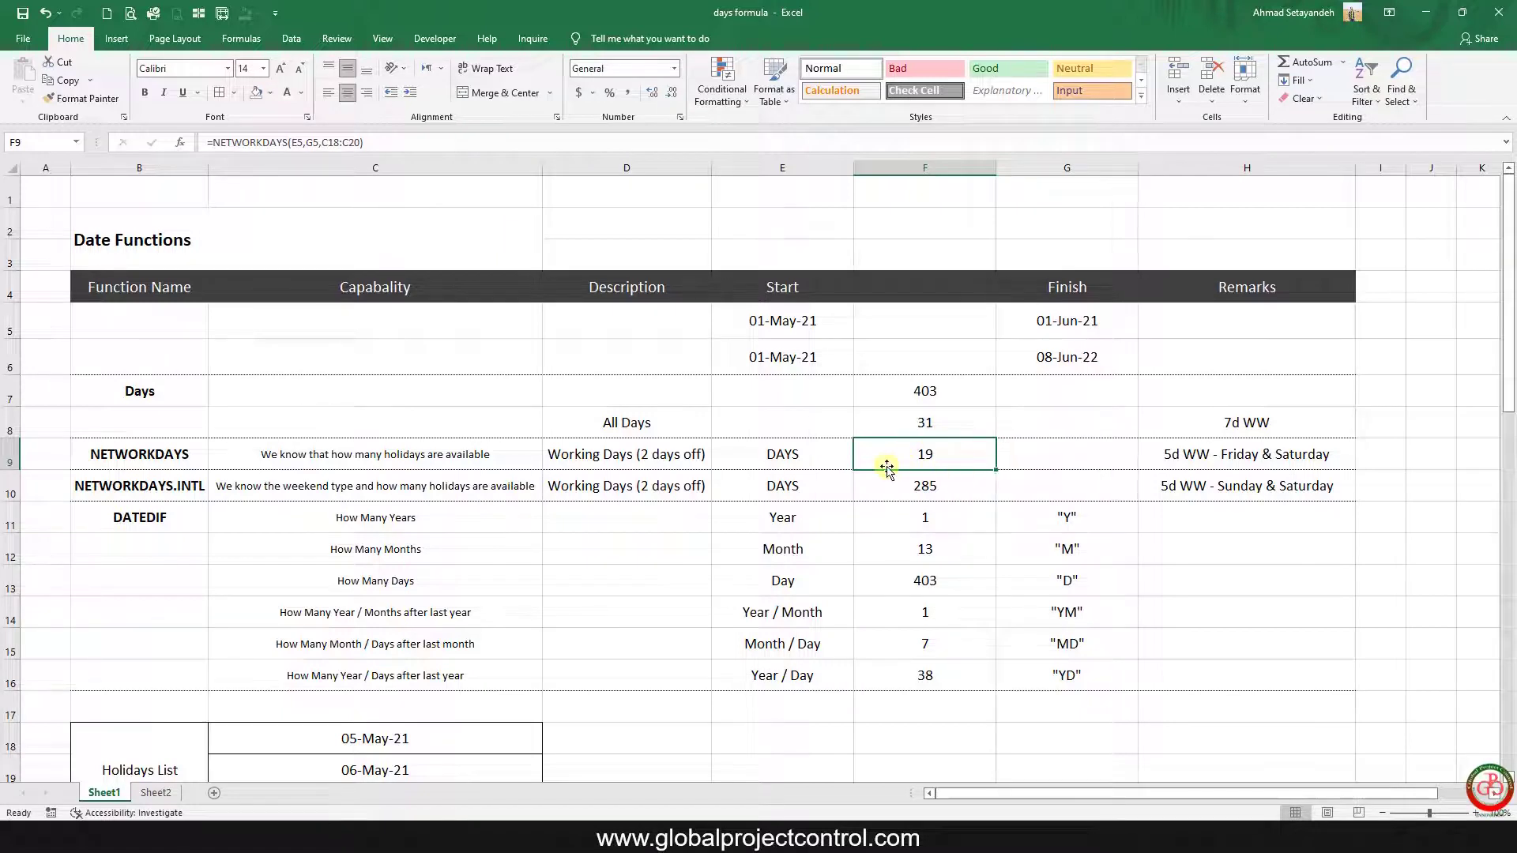
Step: Enter =NETWORKDAYS(E5,G5,) in G9, returning 22 working days
{"action": "left_click", "coordinate": [1058, 455]}
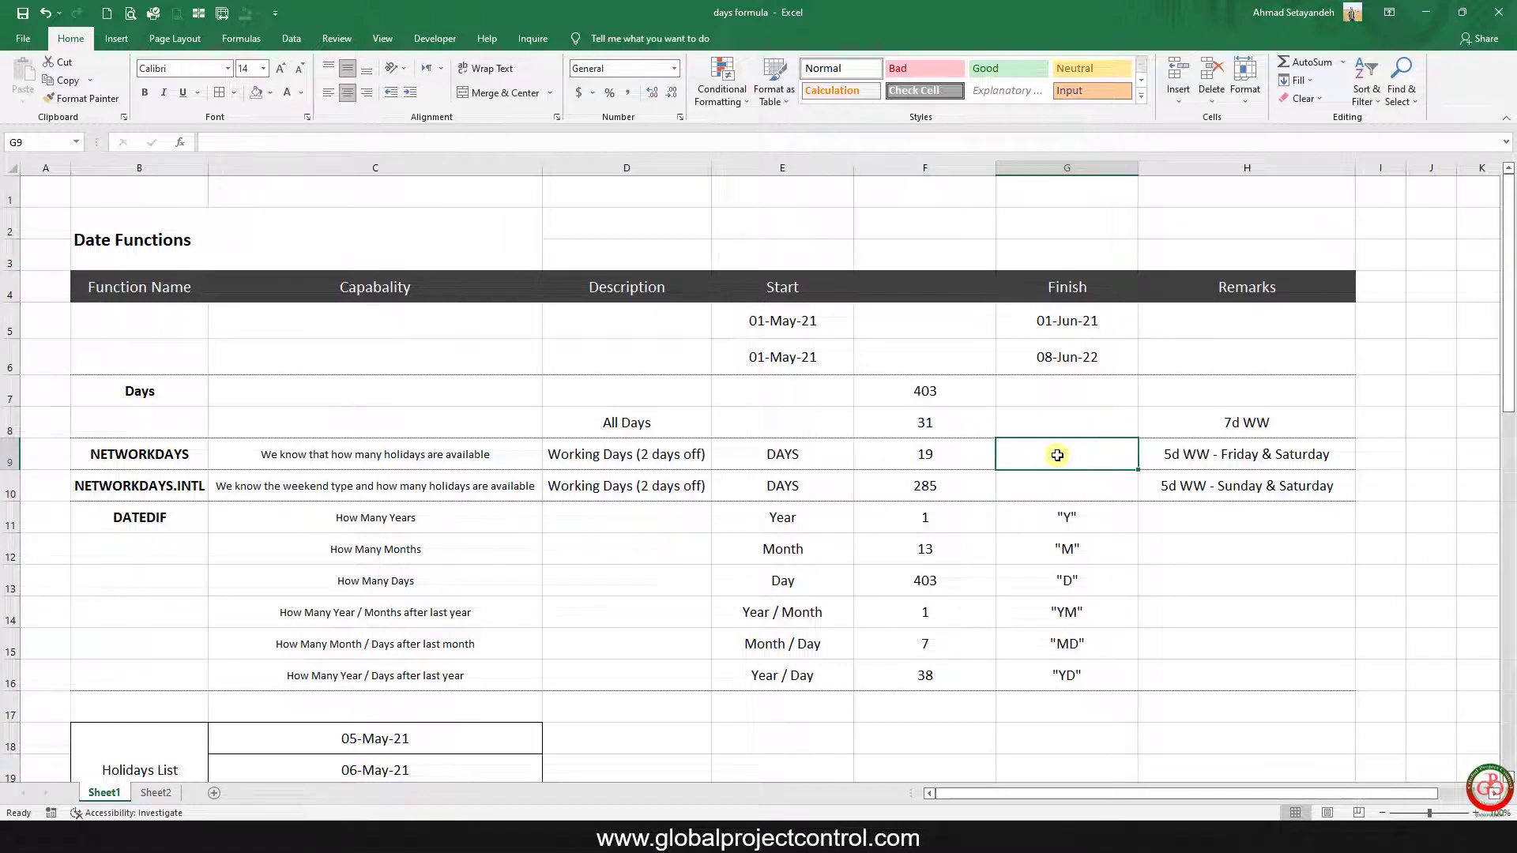
{"action": "type", "text": "=net"}
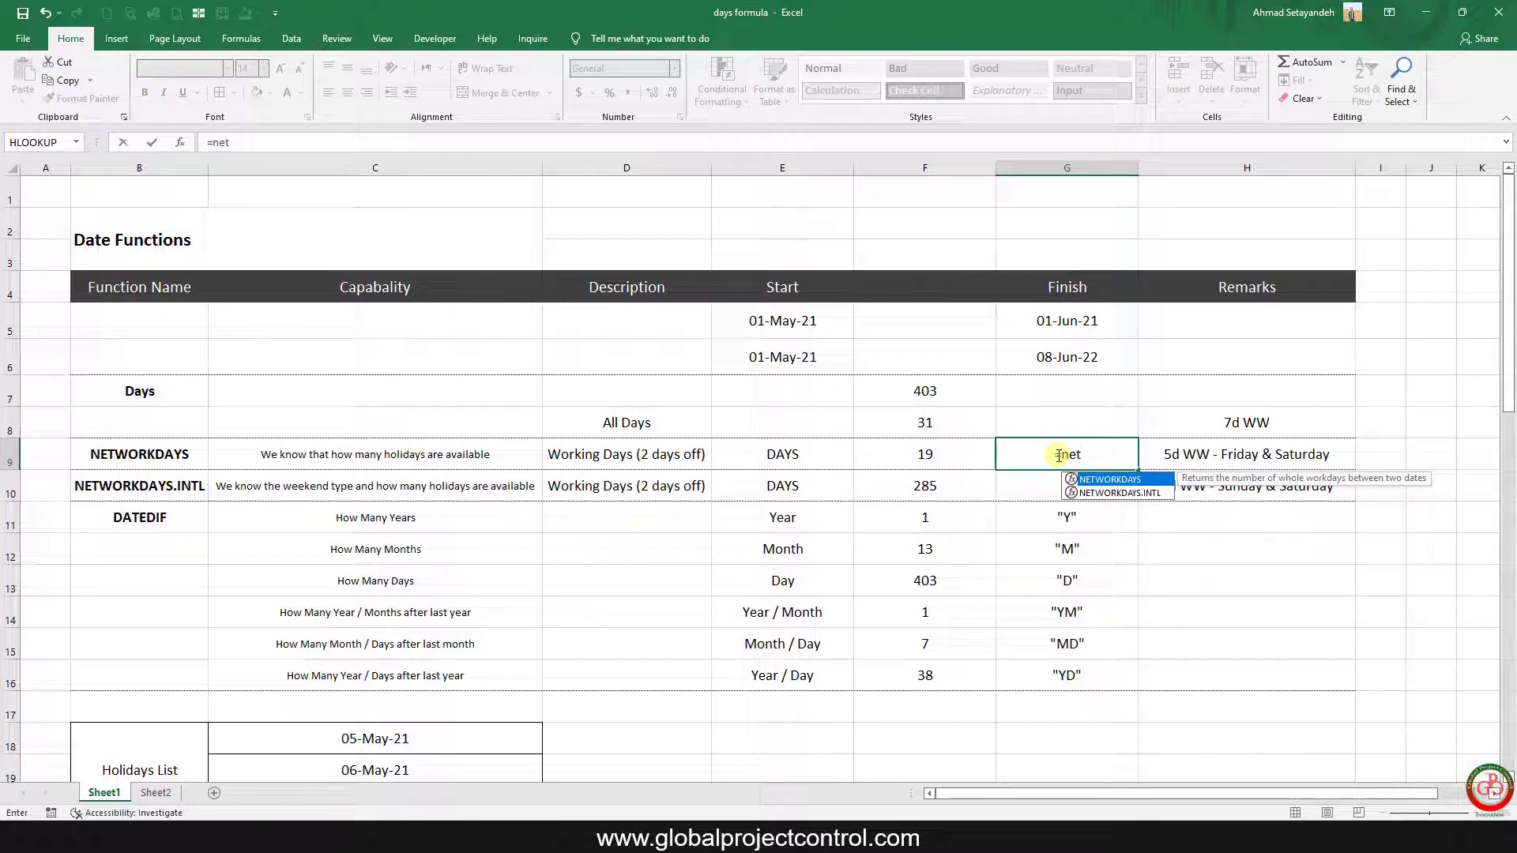
{"action": "double_click", "coordinate": [1123, 480]}
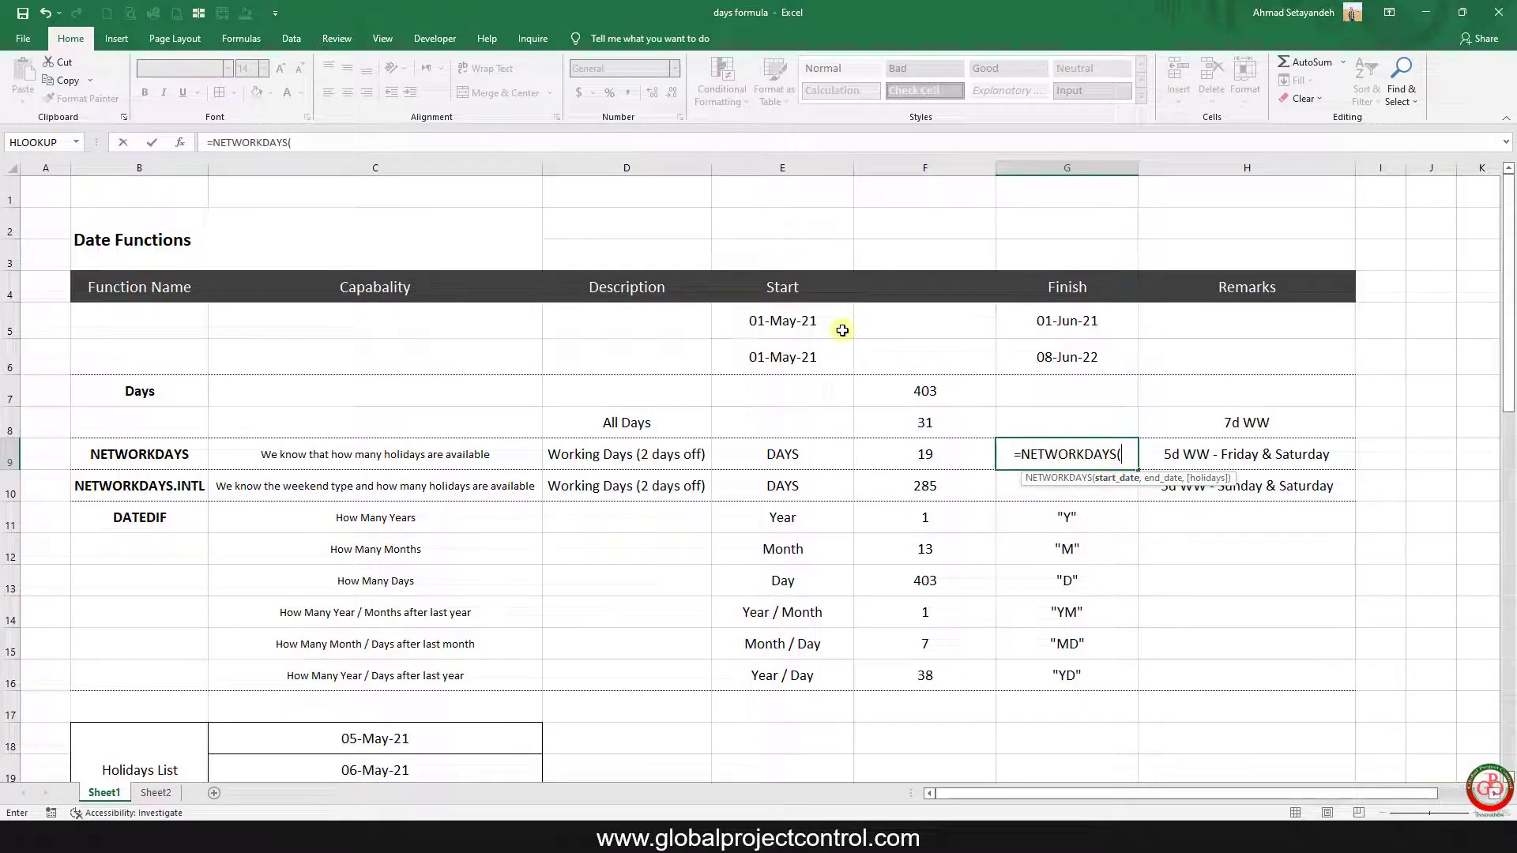
{"action": "left_click", "coordinate": [793, 320]}
{"action": "type", "text": ","}
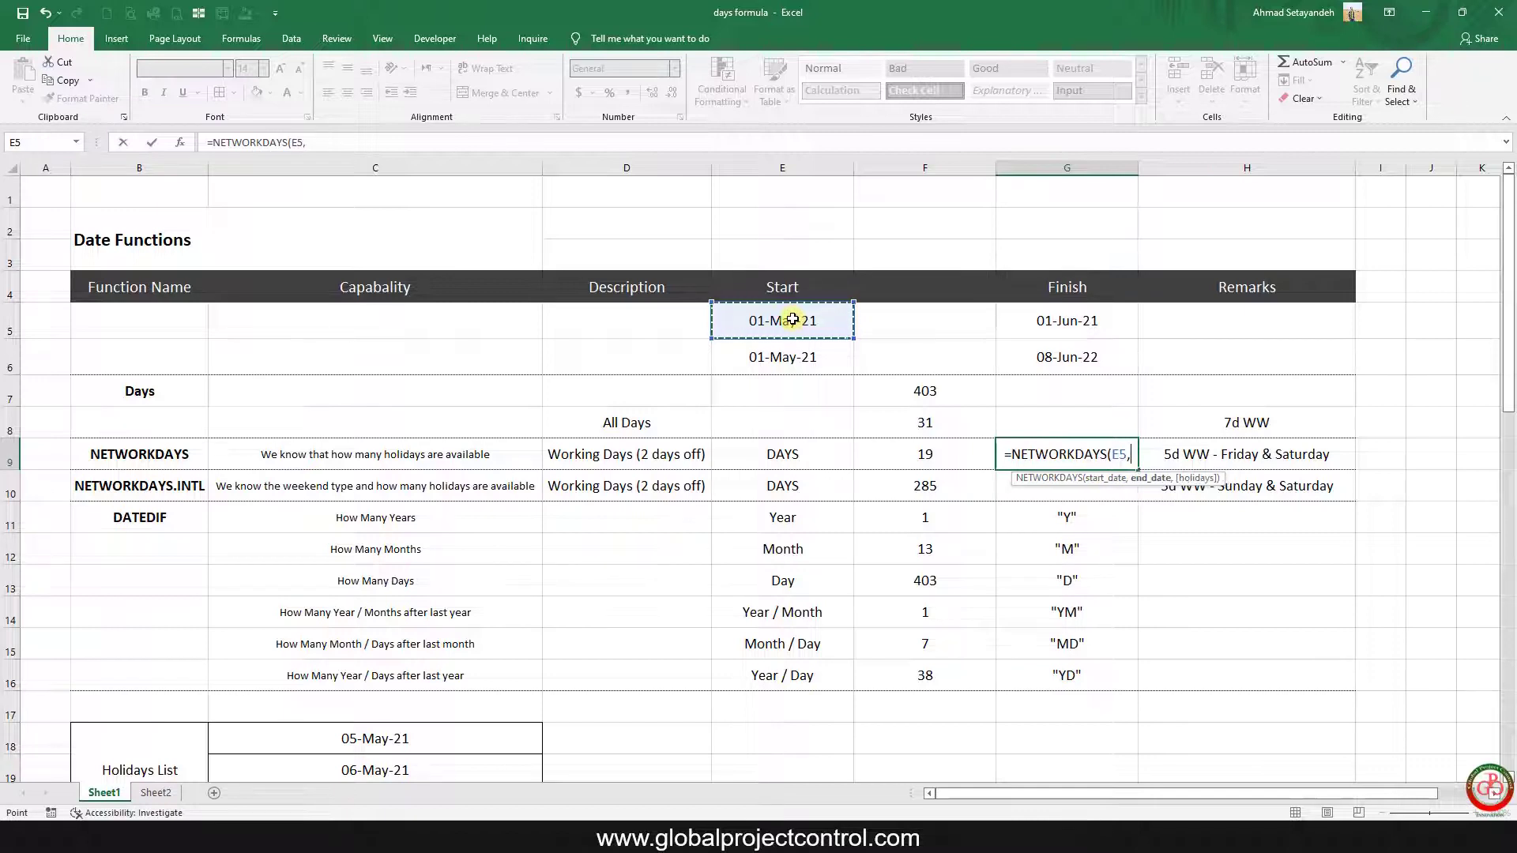
{"action": "left_click", "coordinate": [1047, 323]}
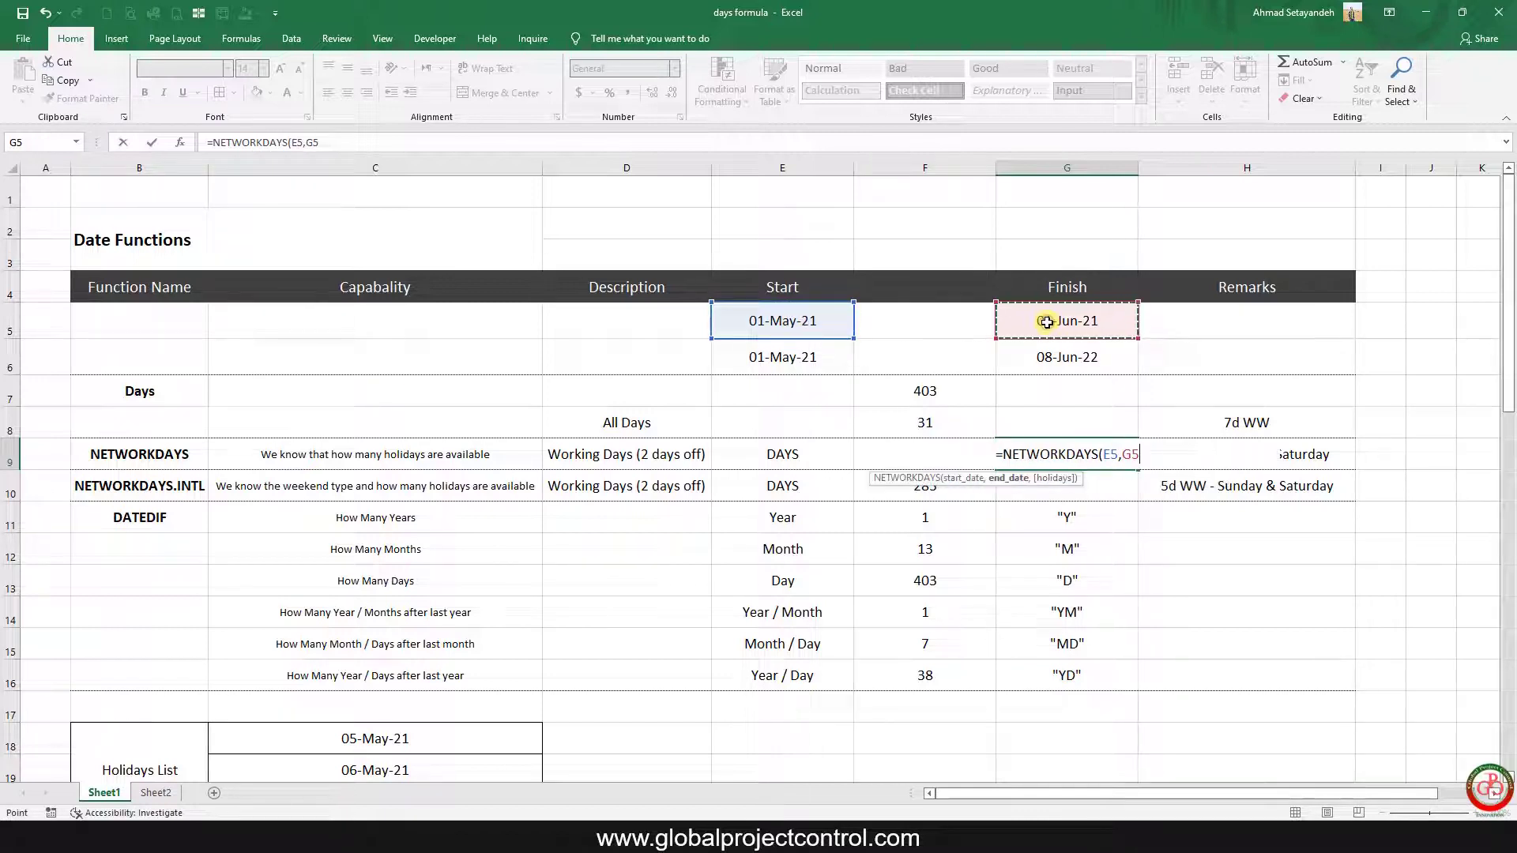
{"action": "type", "text": ","}
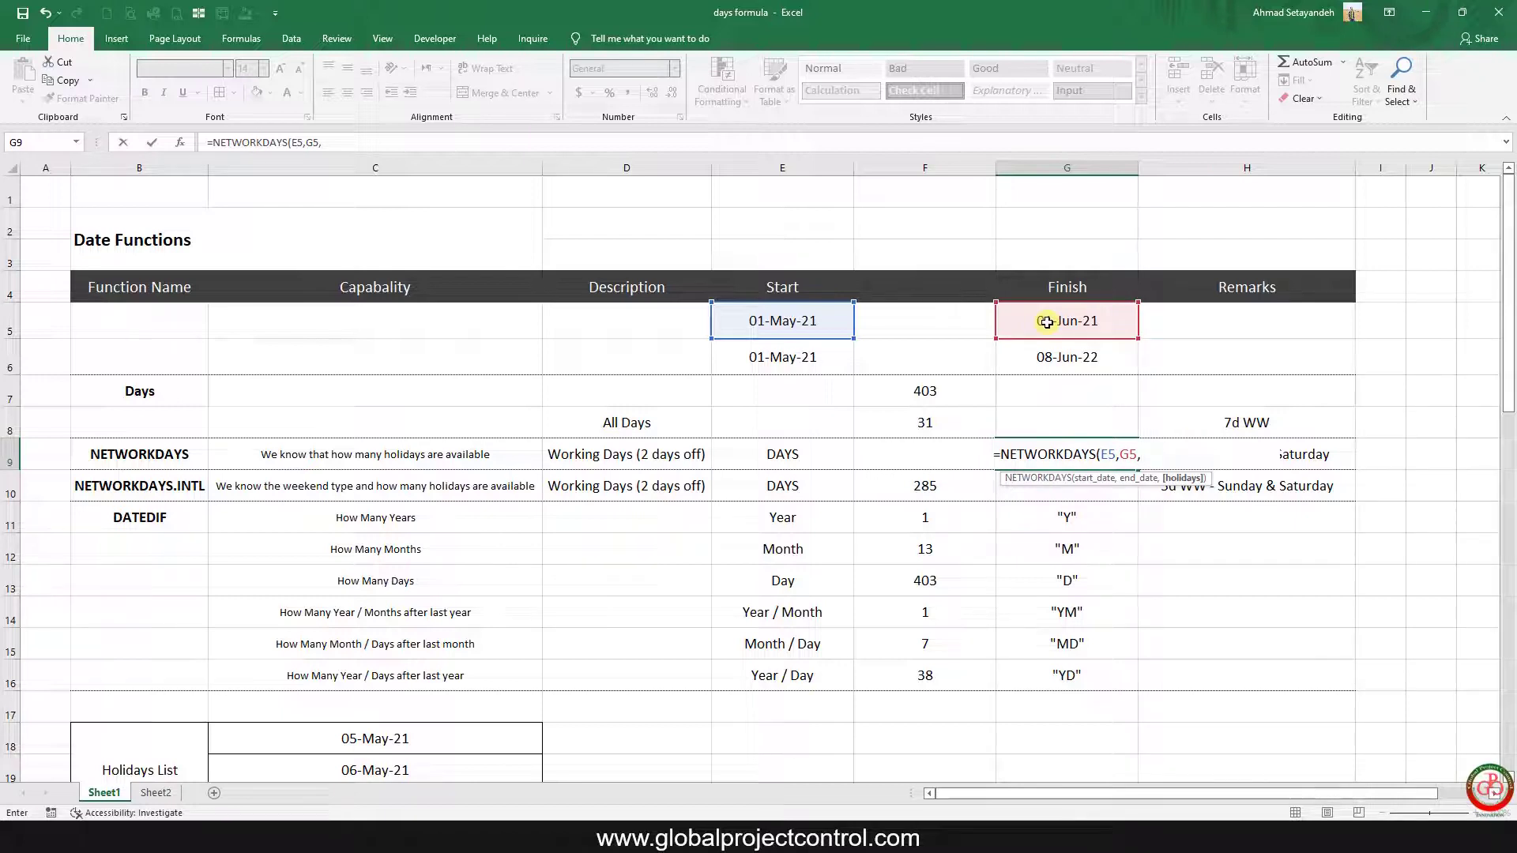
{"action": "key", "text": "Return"}
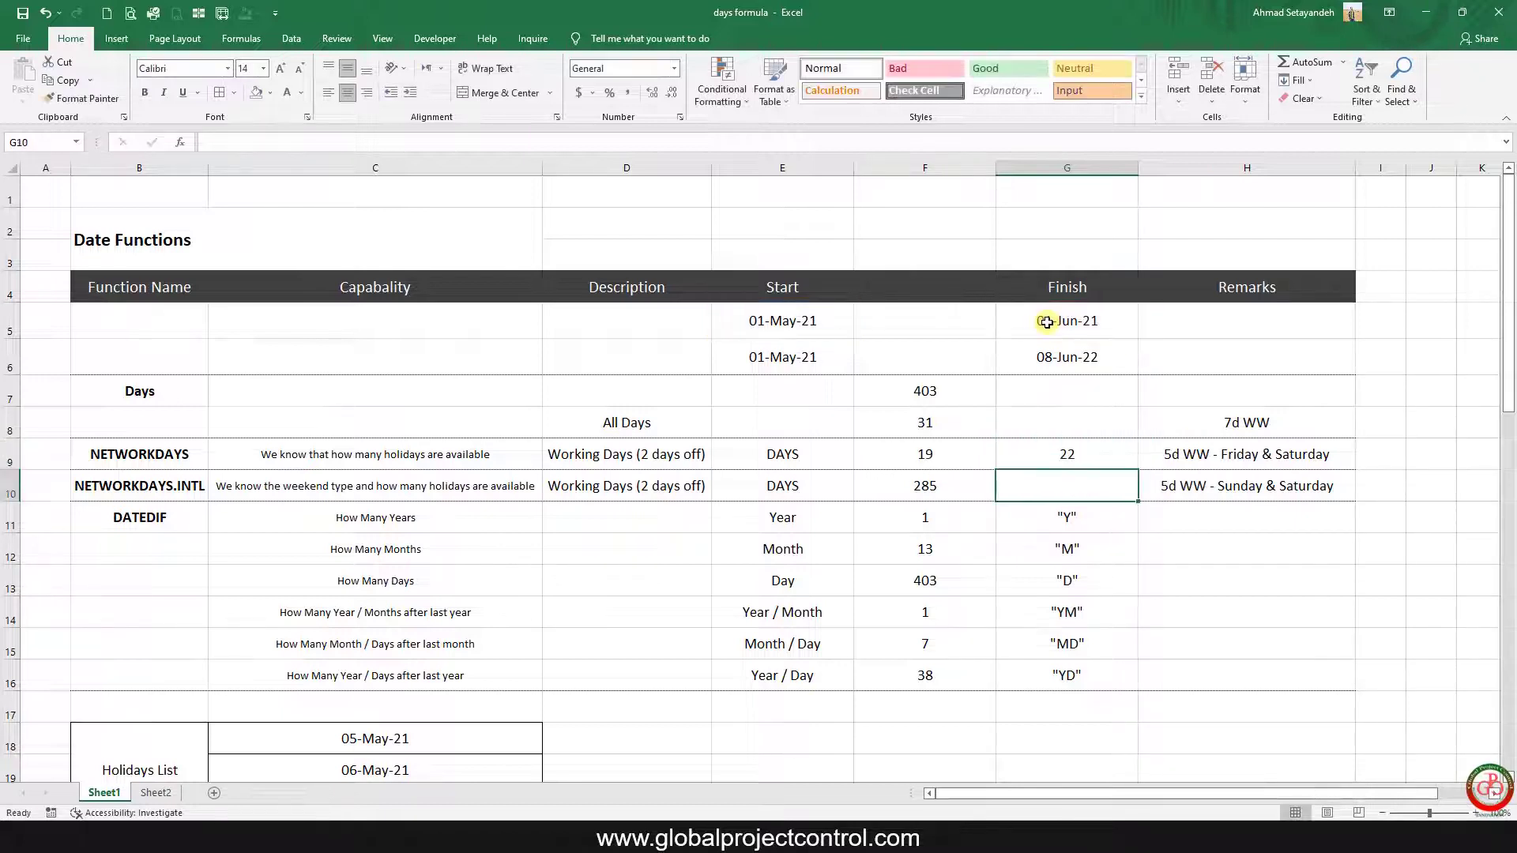
Step: Review G9, the D10 description, the H10 weekend remark and F10's NETWORKDAYS.INTL formula
{"action": "left_click", "coordinate": [1078, 452]}
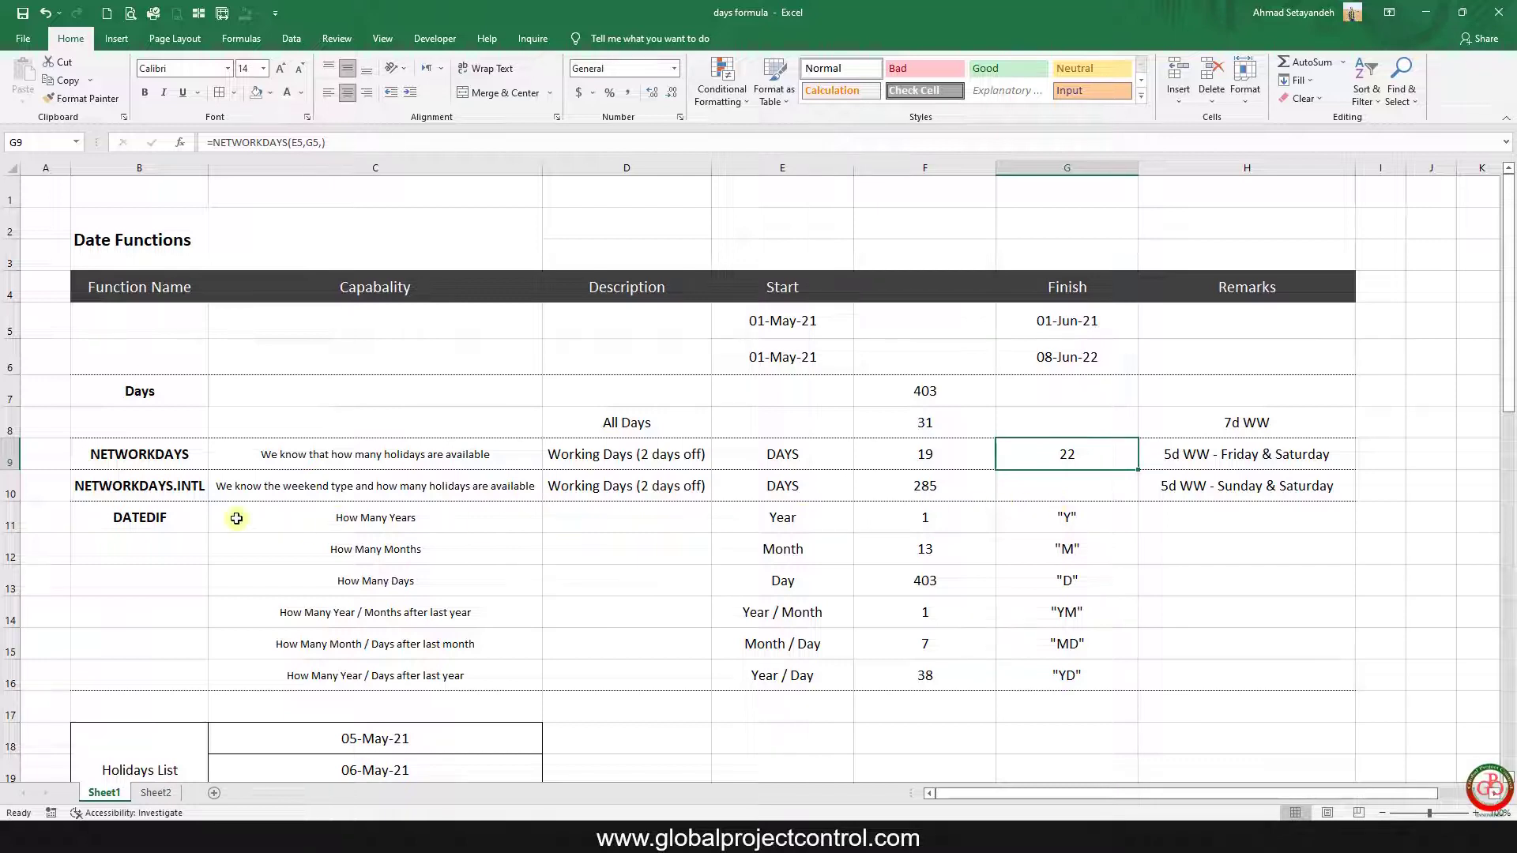
{"action": "left_click", "coordinate": [678, 490]}
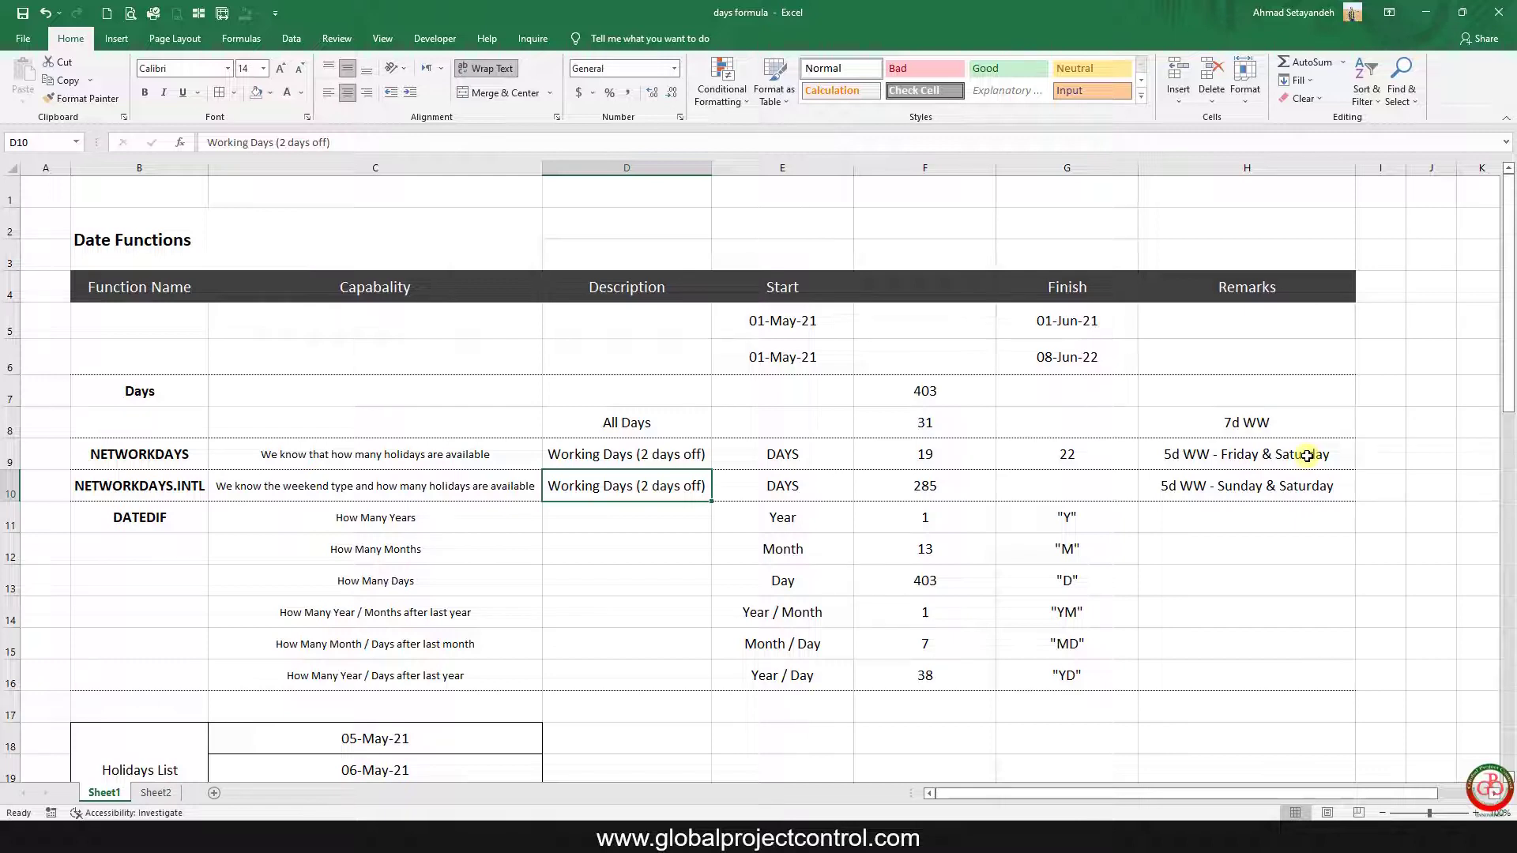
{"action": "left_click", "coordinate": [1221, 486]}
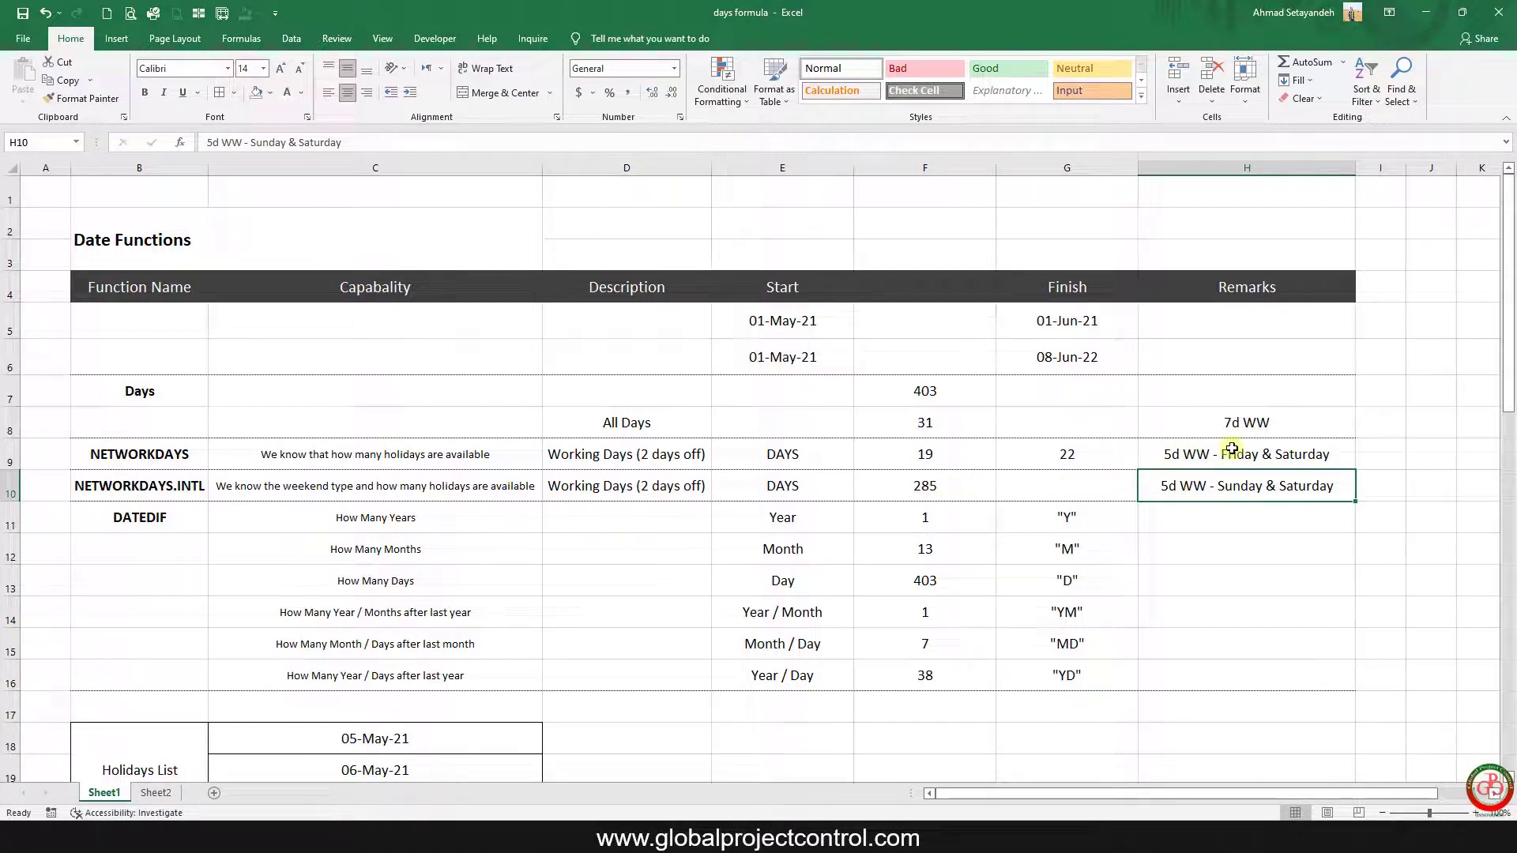
{"action": "left_click", "coordinate": [953, 483]}
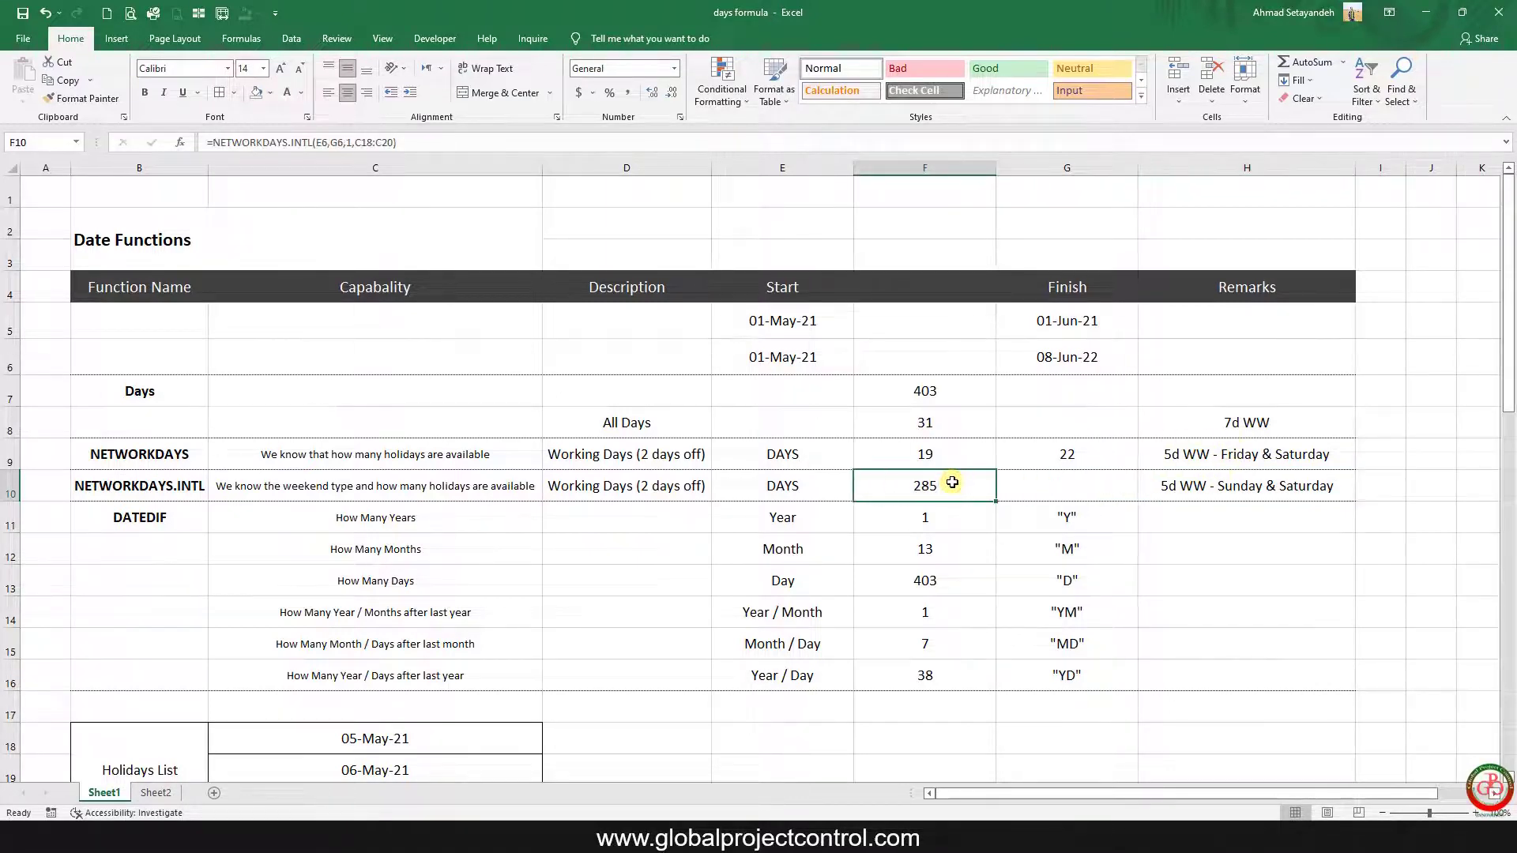
Step: Enter =NETWORKDAYS.INTL(E6,G6,1,) in F10 with a Saturday–Sunday weekend
{"action": "type", "text": "="}
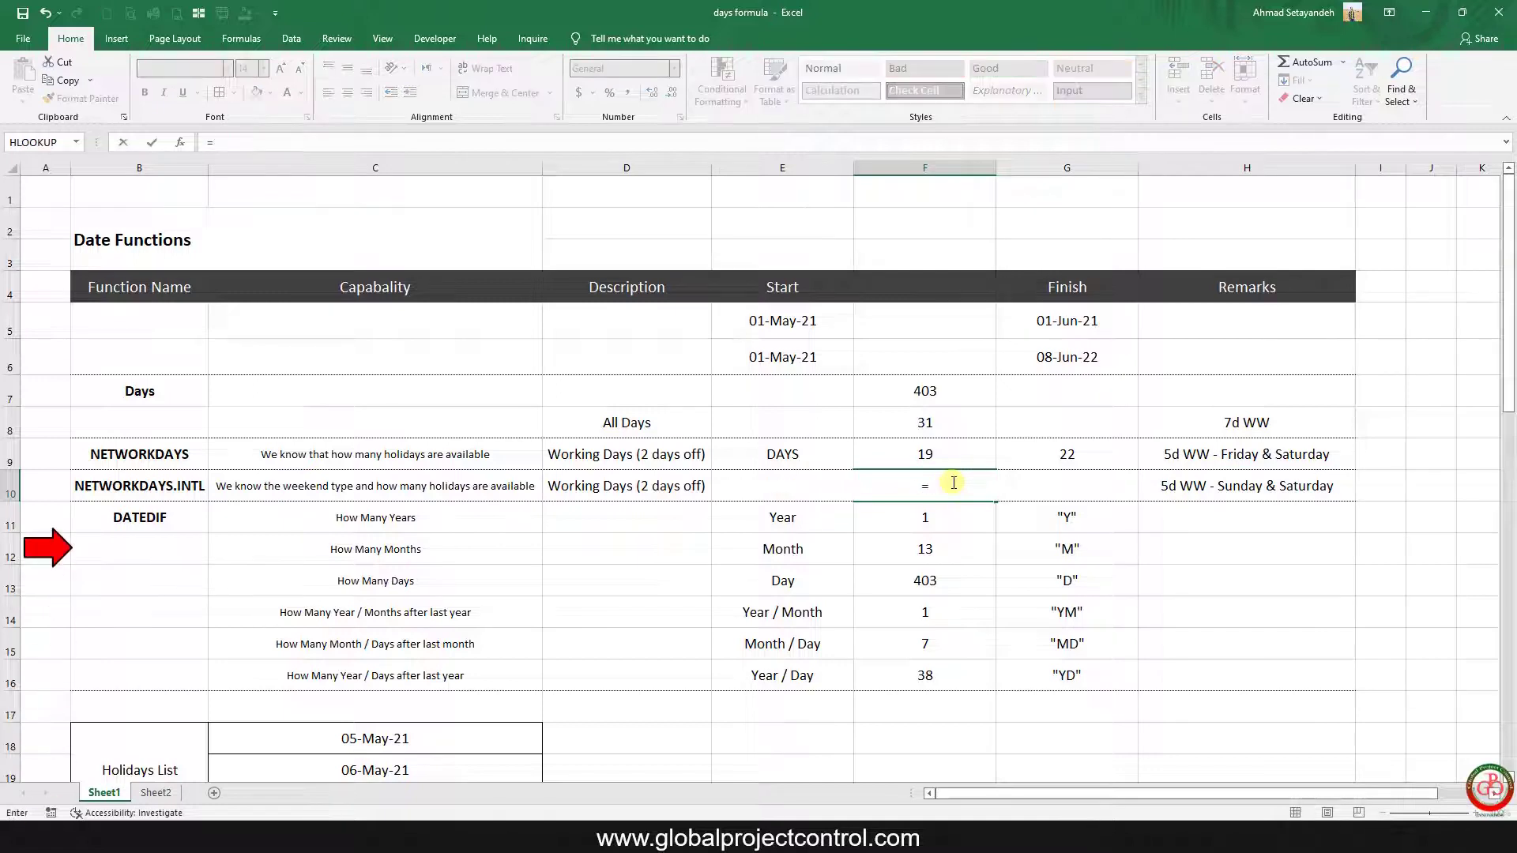
{"action": "type", "text": "net"}
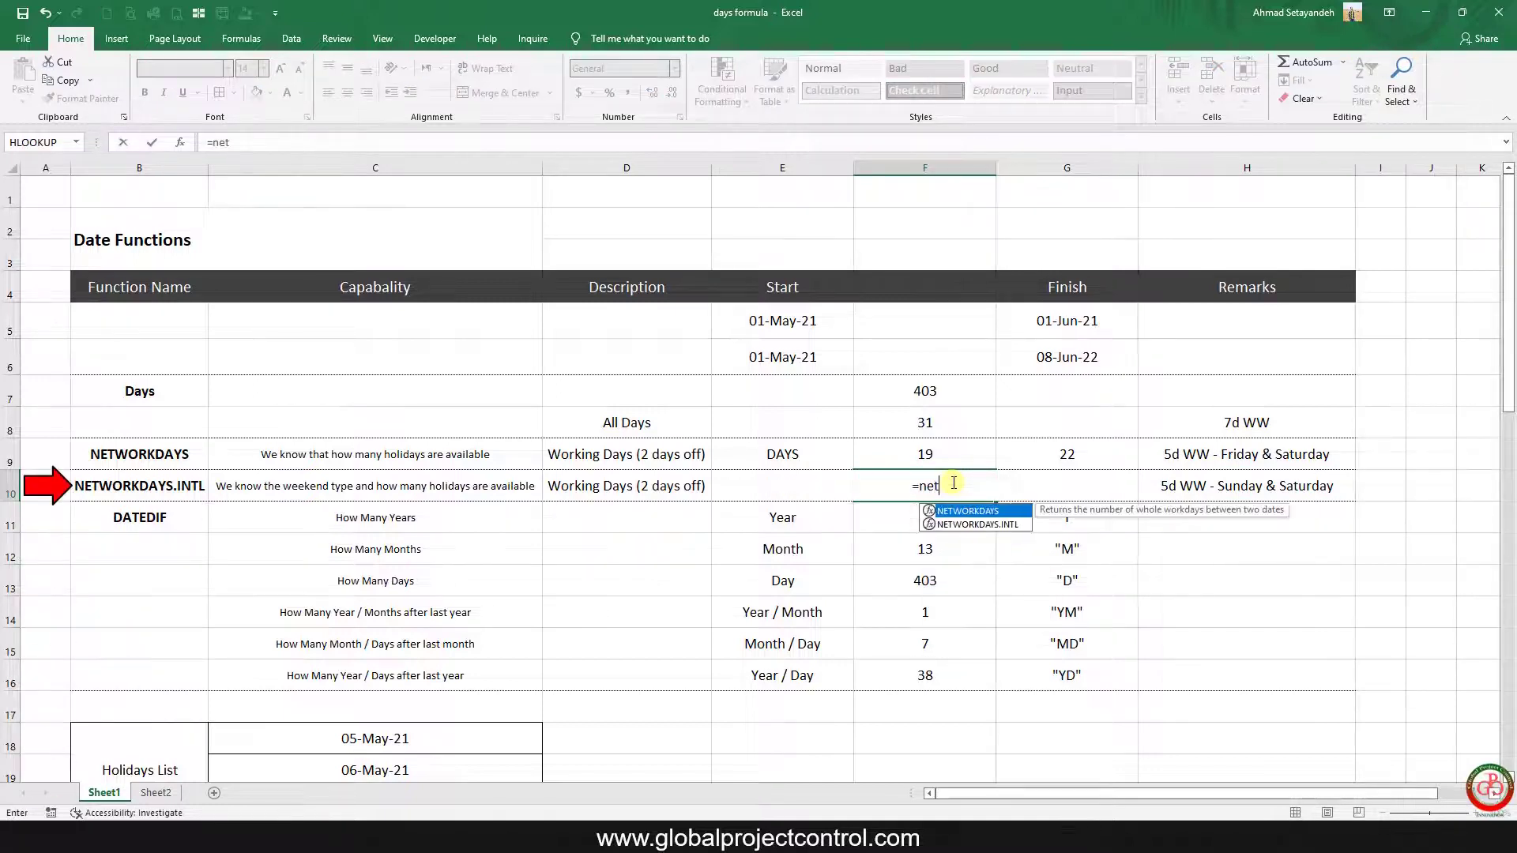
{"action": "double_click", "coordinate": [981, 525]}
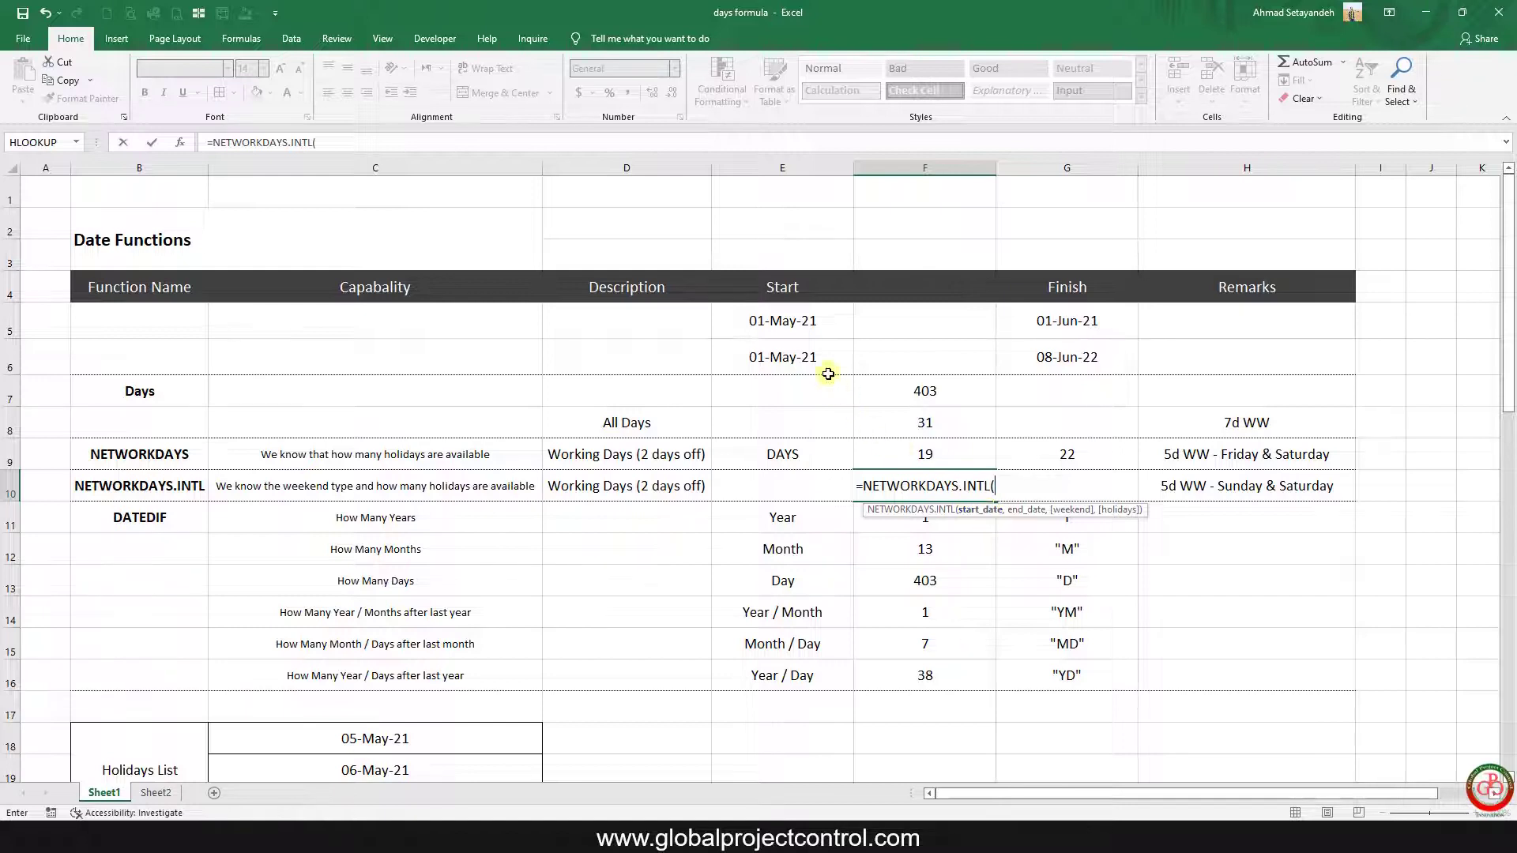
{"action": "left_click", "coordinate": [806, 348]}
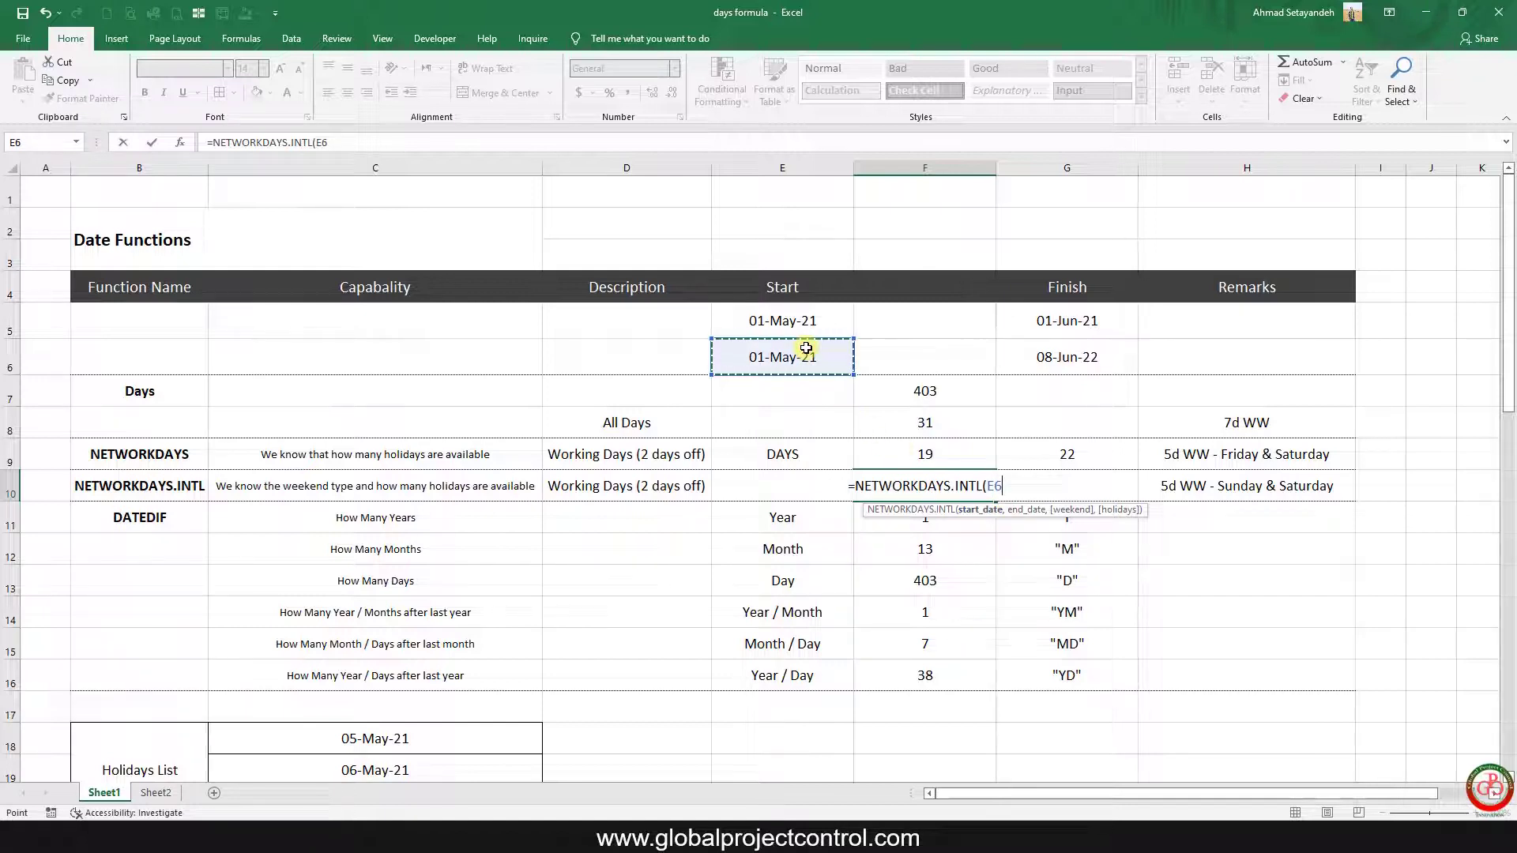
{"action": "type", "text": ","}
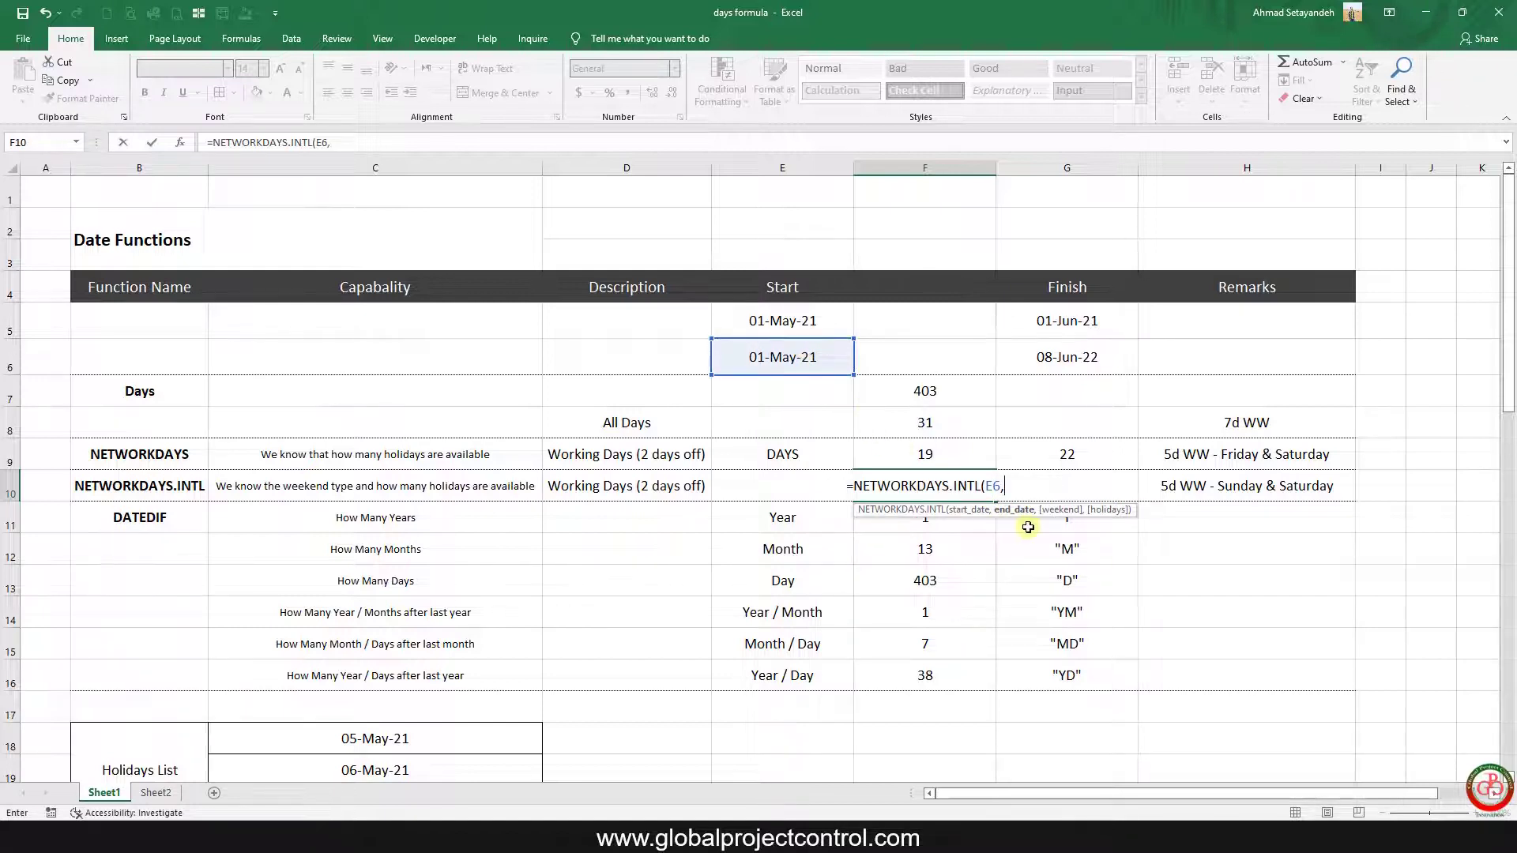
{"action": "left_click", "coordinate": [1048, 360]}
{"action": "type", "text": ","}
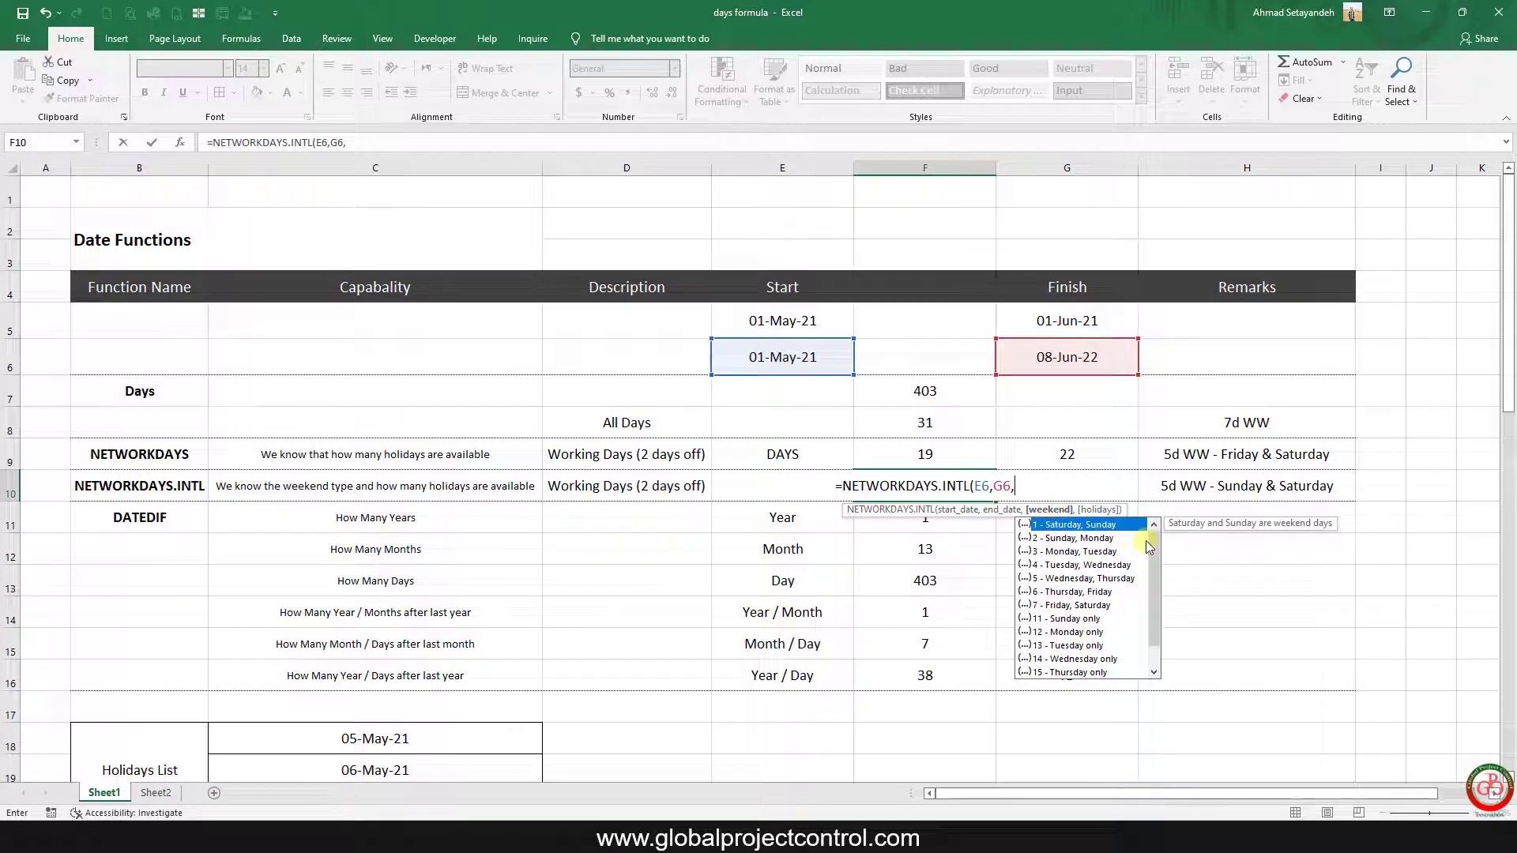
{"action": "mouse_move", "coordinate": [1154, 543]}
{"action": "left_mouse_down"}
{"action": "mouse_move", "coordinate": [1155, 580]}
{"action": "mouse_move", "coordinate": [1153, 534]}
{"action": "left_mouse_up"}
{"action": "double_click", "coordinate": [1080, 526]}
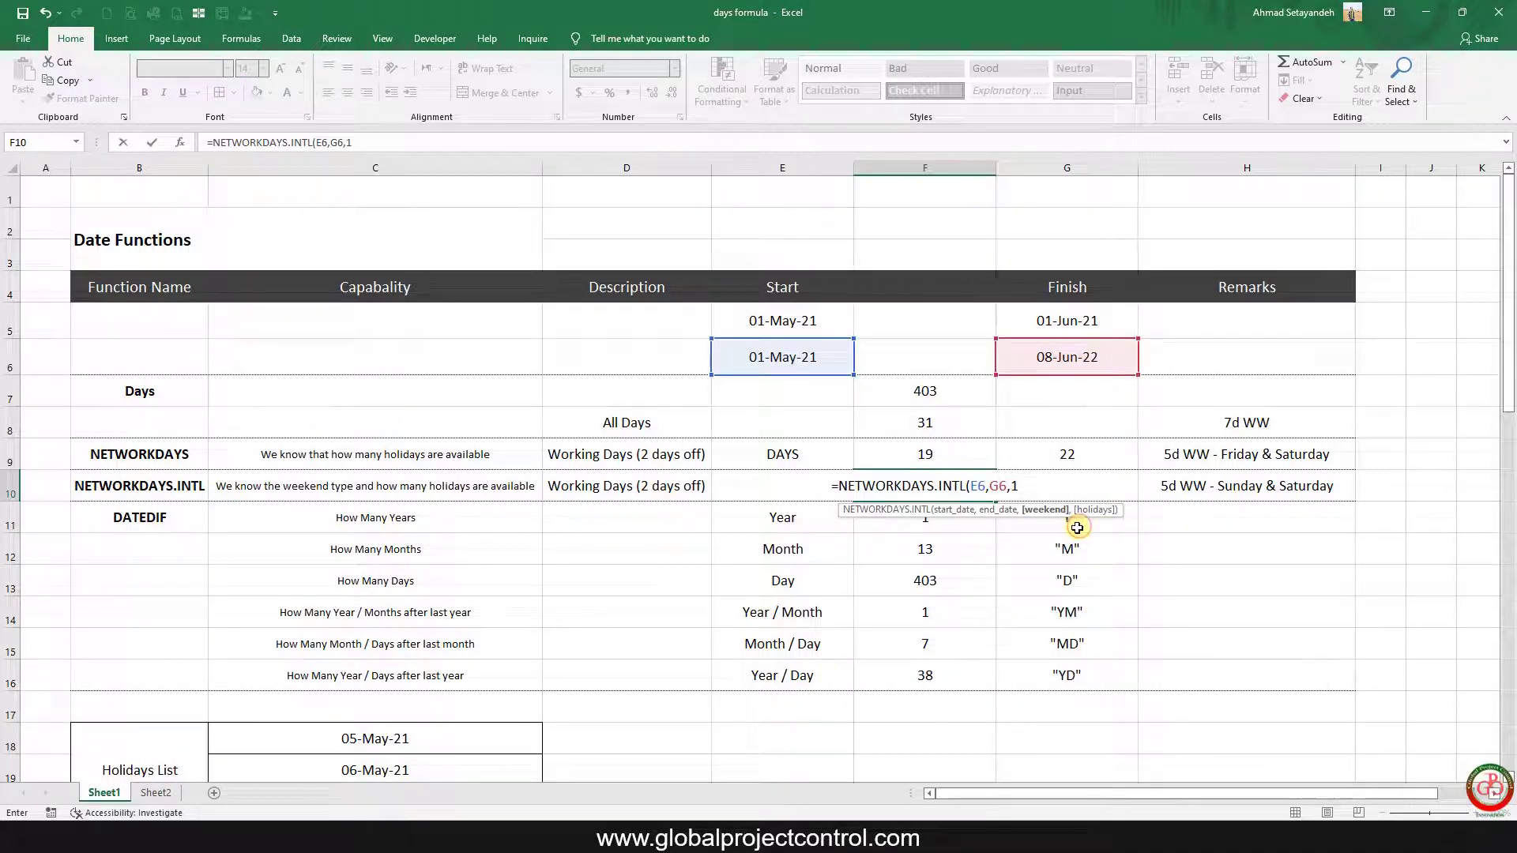
{"action": "type", "text": ","}
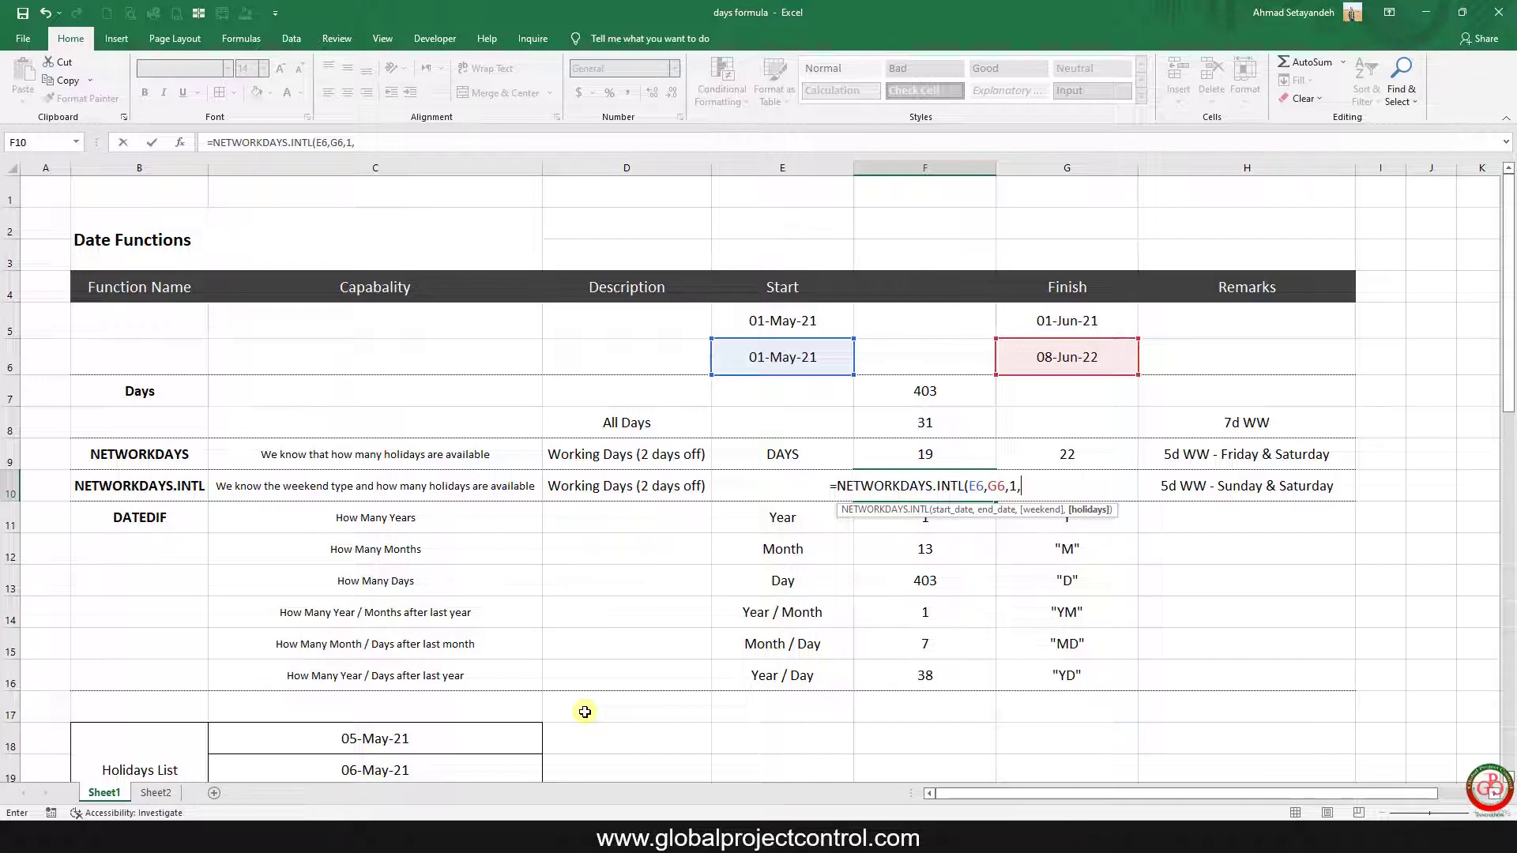
{"action": "key", "text": "Return"}
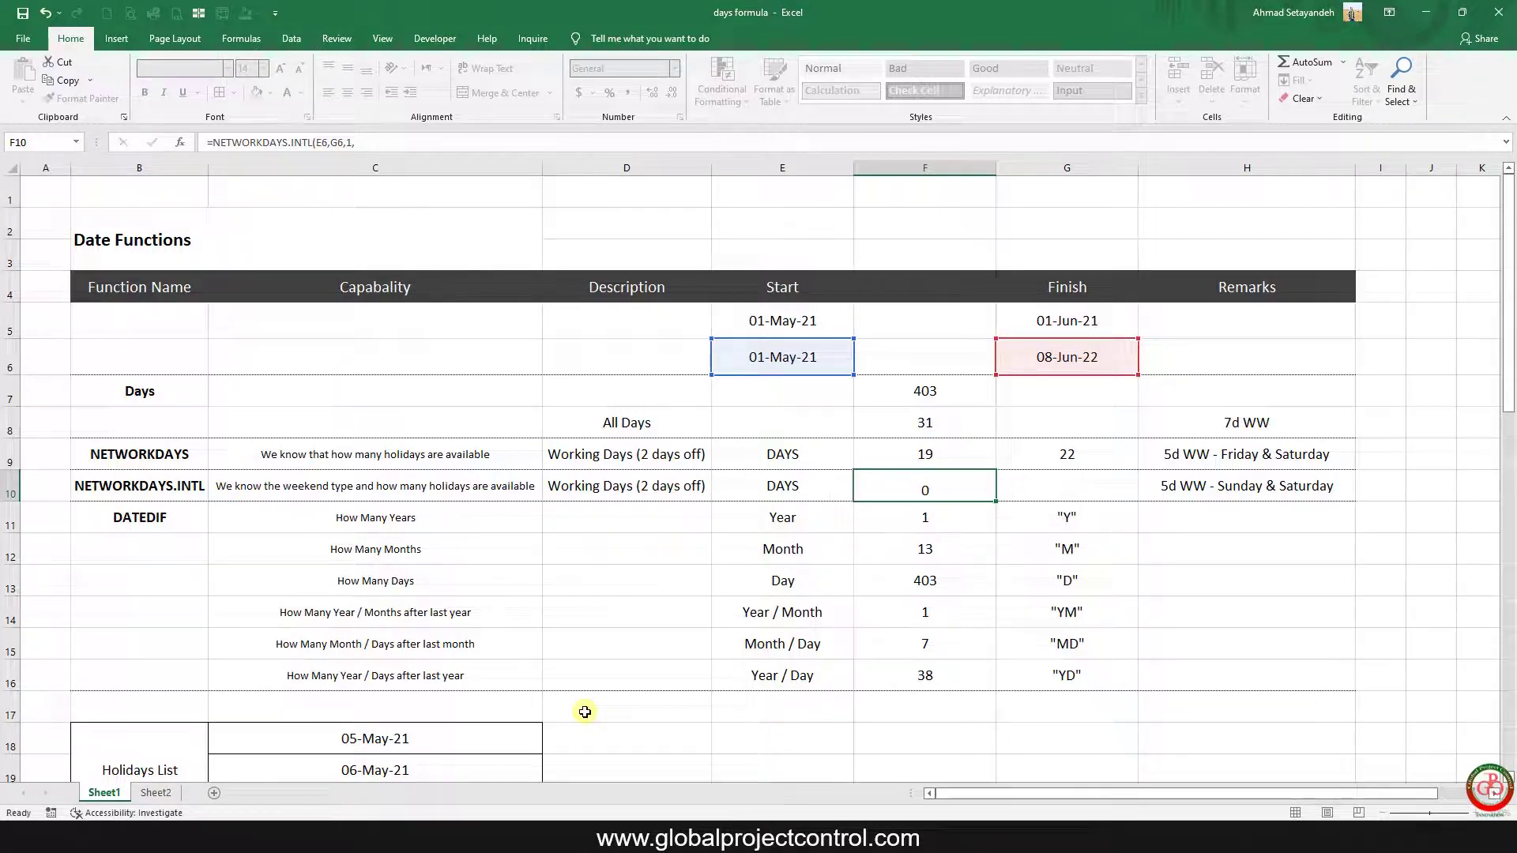
Step: Check F10's result of 288 against the dates in E6 and G6
{"action": "left_click", "coordinate": [970, 492]}
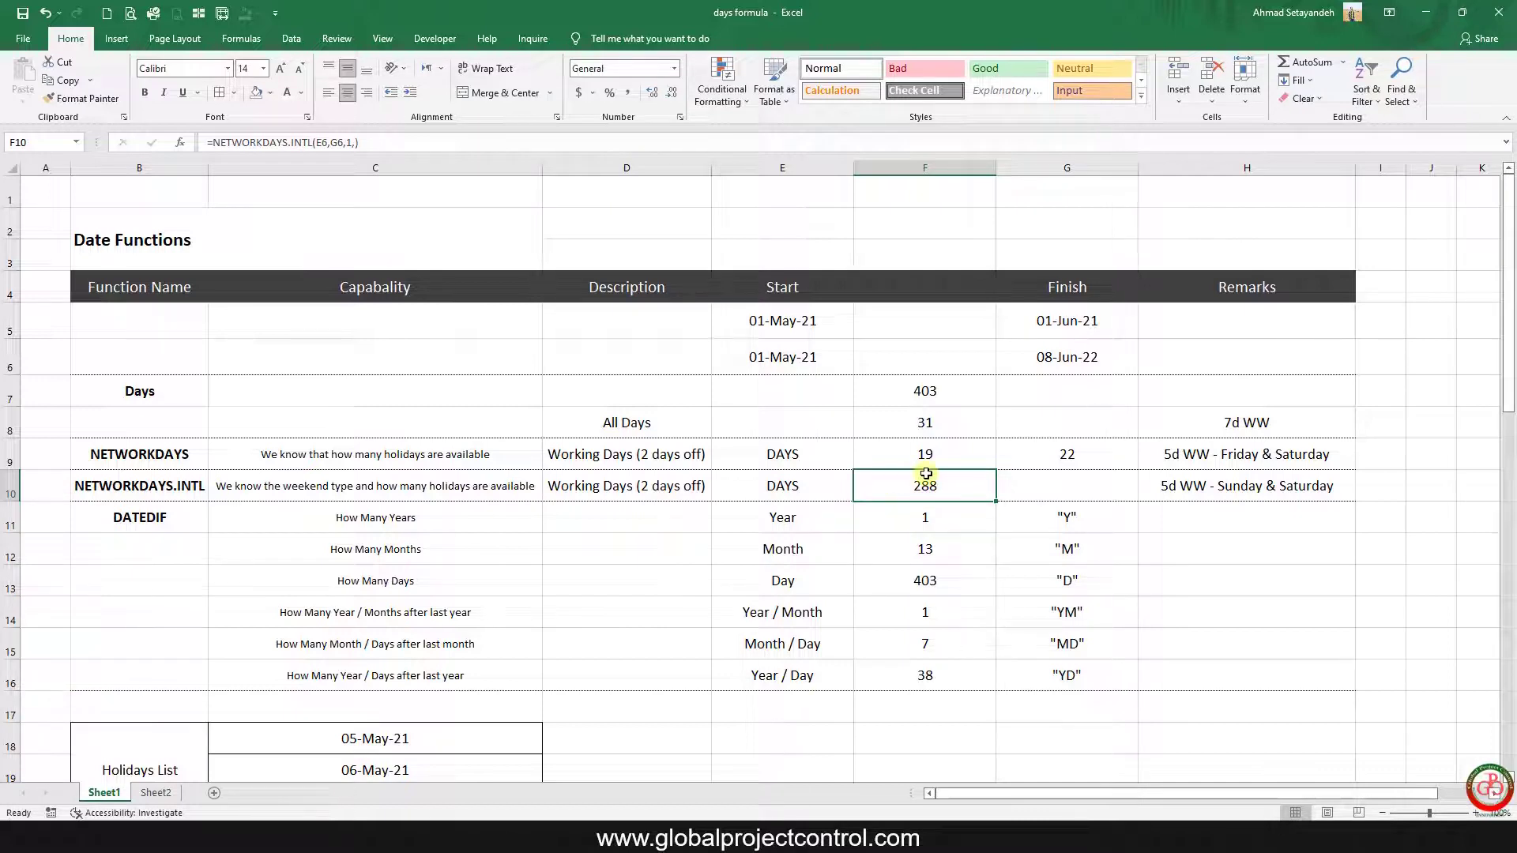
{"action": "left_click", "coordinate": [1035, 351]}
{"action": "left_click", "coordinate": [821, 358], "text": "ctrl"}
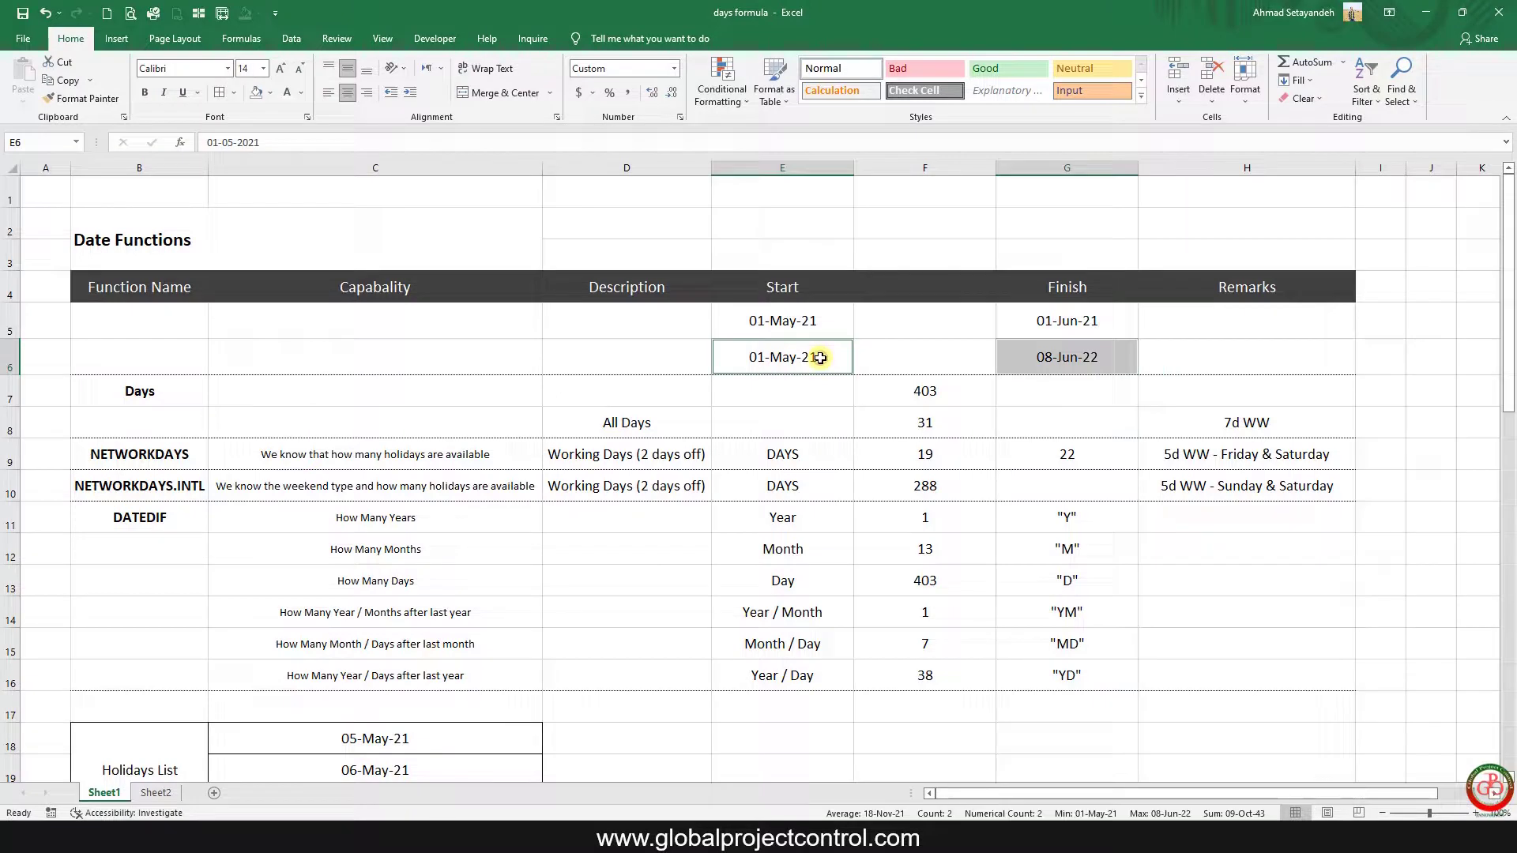
{"action": "left_click", "coordinate": [1075, 484]}
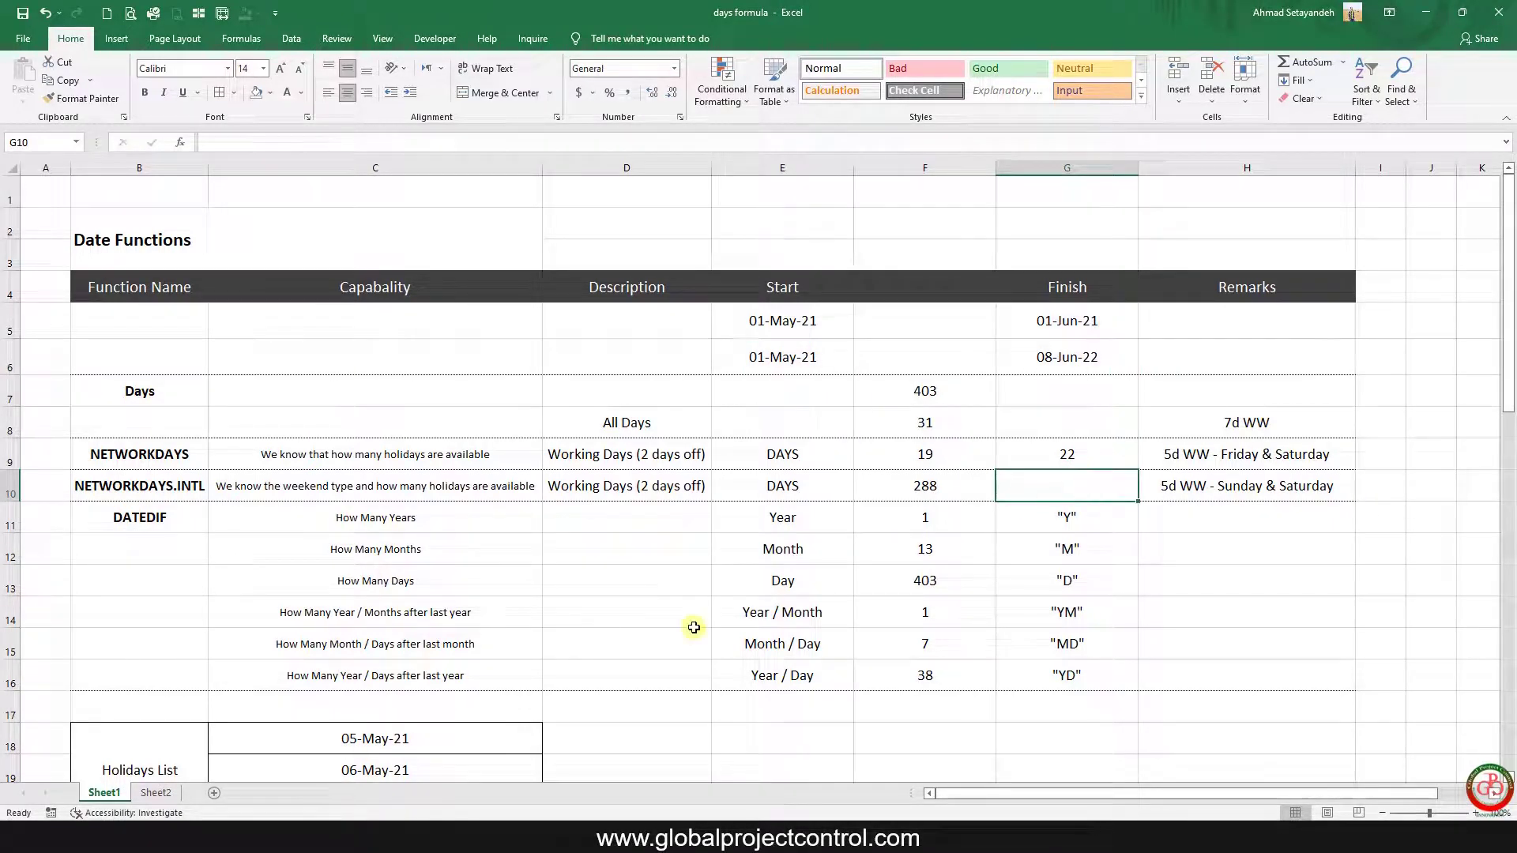
{"action": "scroll", "coordinate": [630, 650], "scroll_direction": "down", "scroll_amount": 1}
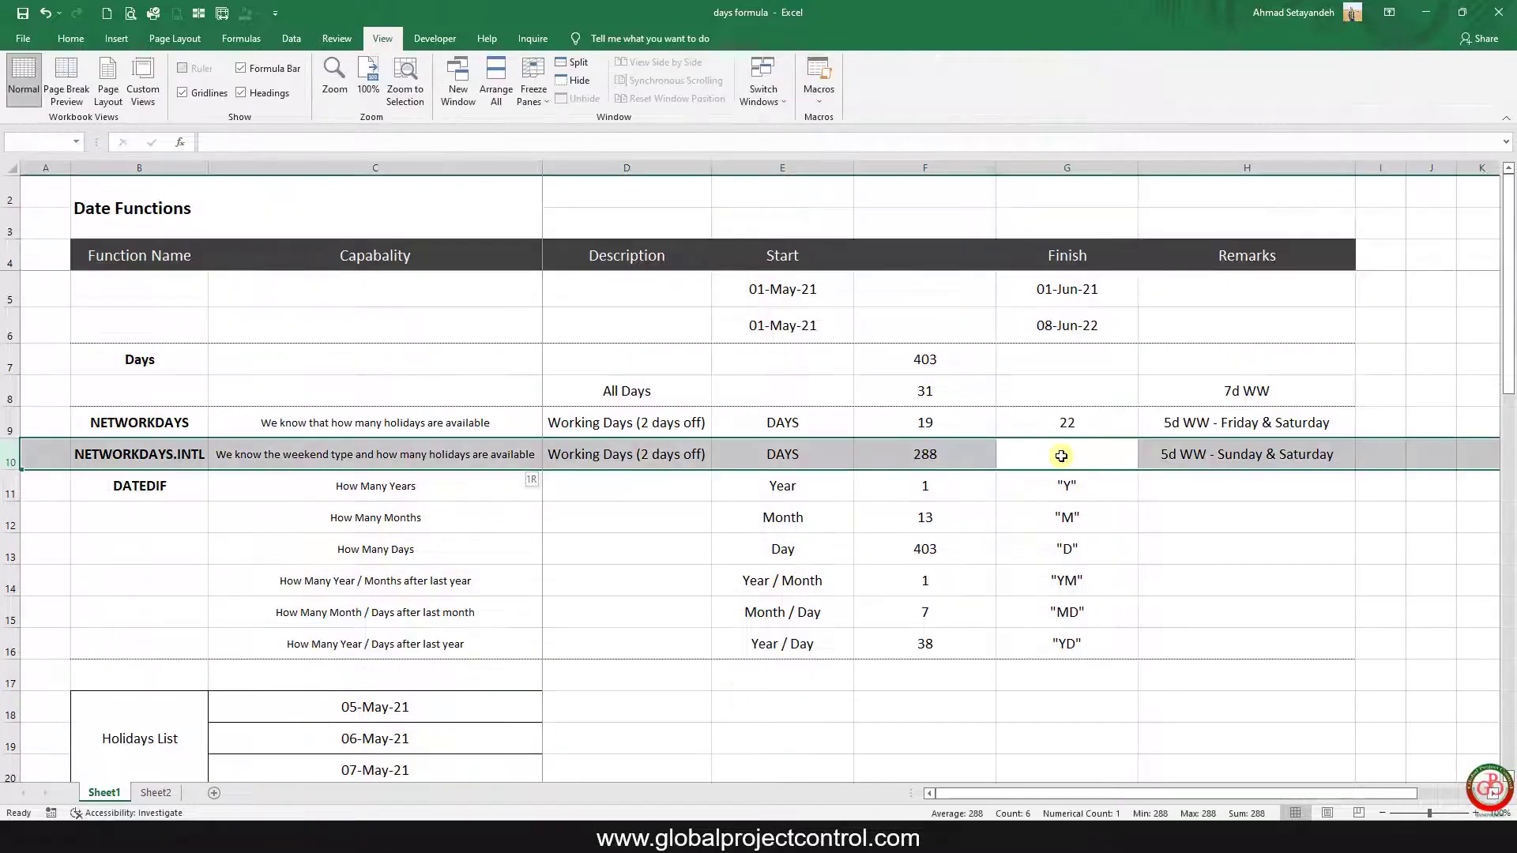
Step: Enter =NETWORKDAYS.INTL(E6,G6,1,C18:C20) in G10, returning 285 working days
{"action": "left_click", "coordinate": [1061, 456]}
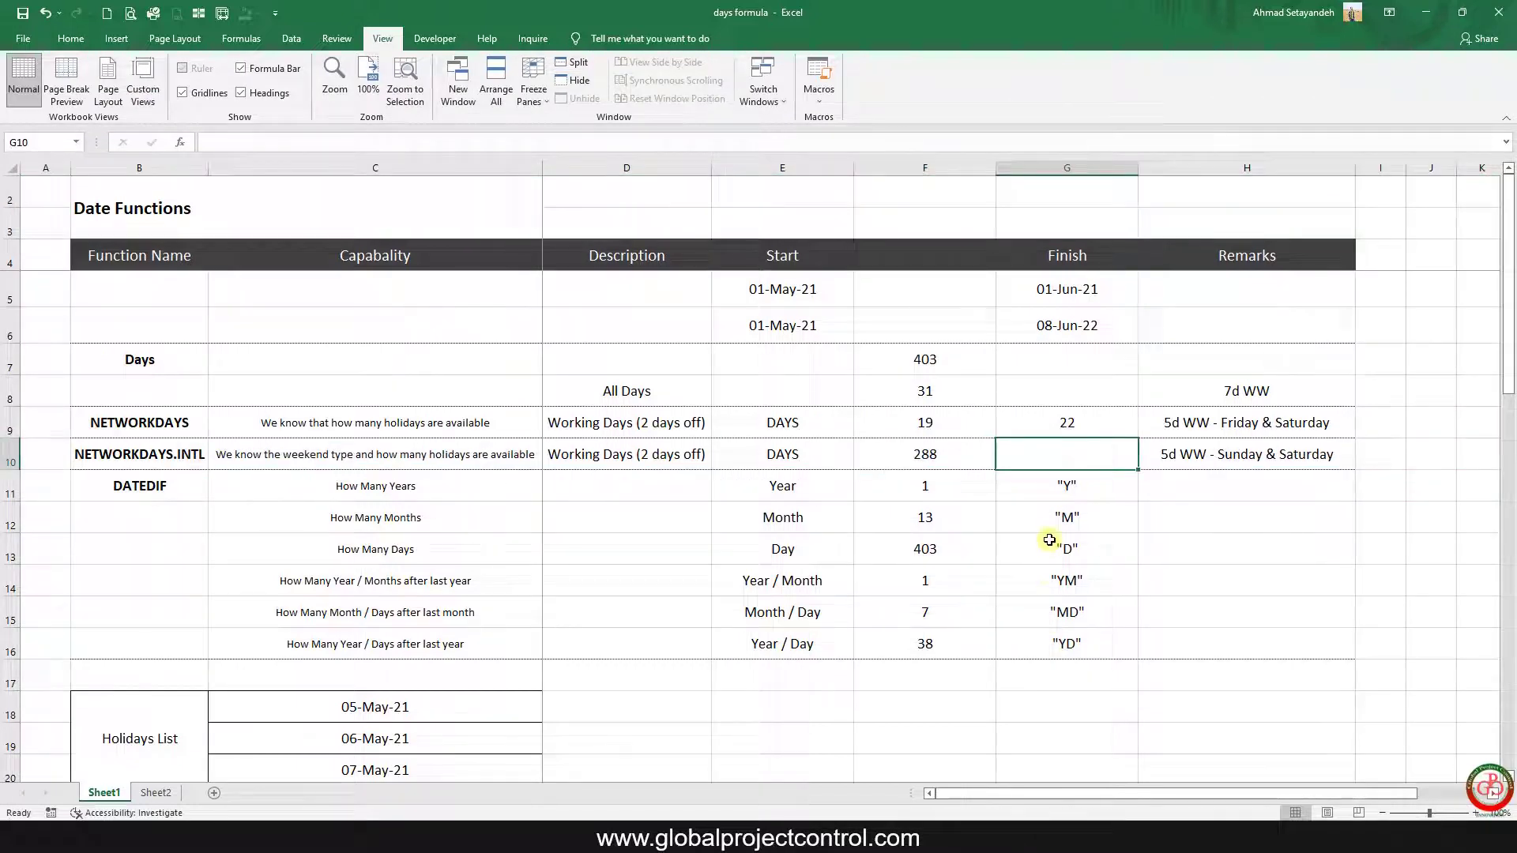
{"action": "type", "text": "=net"}
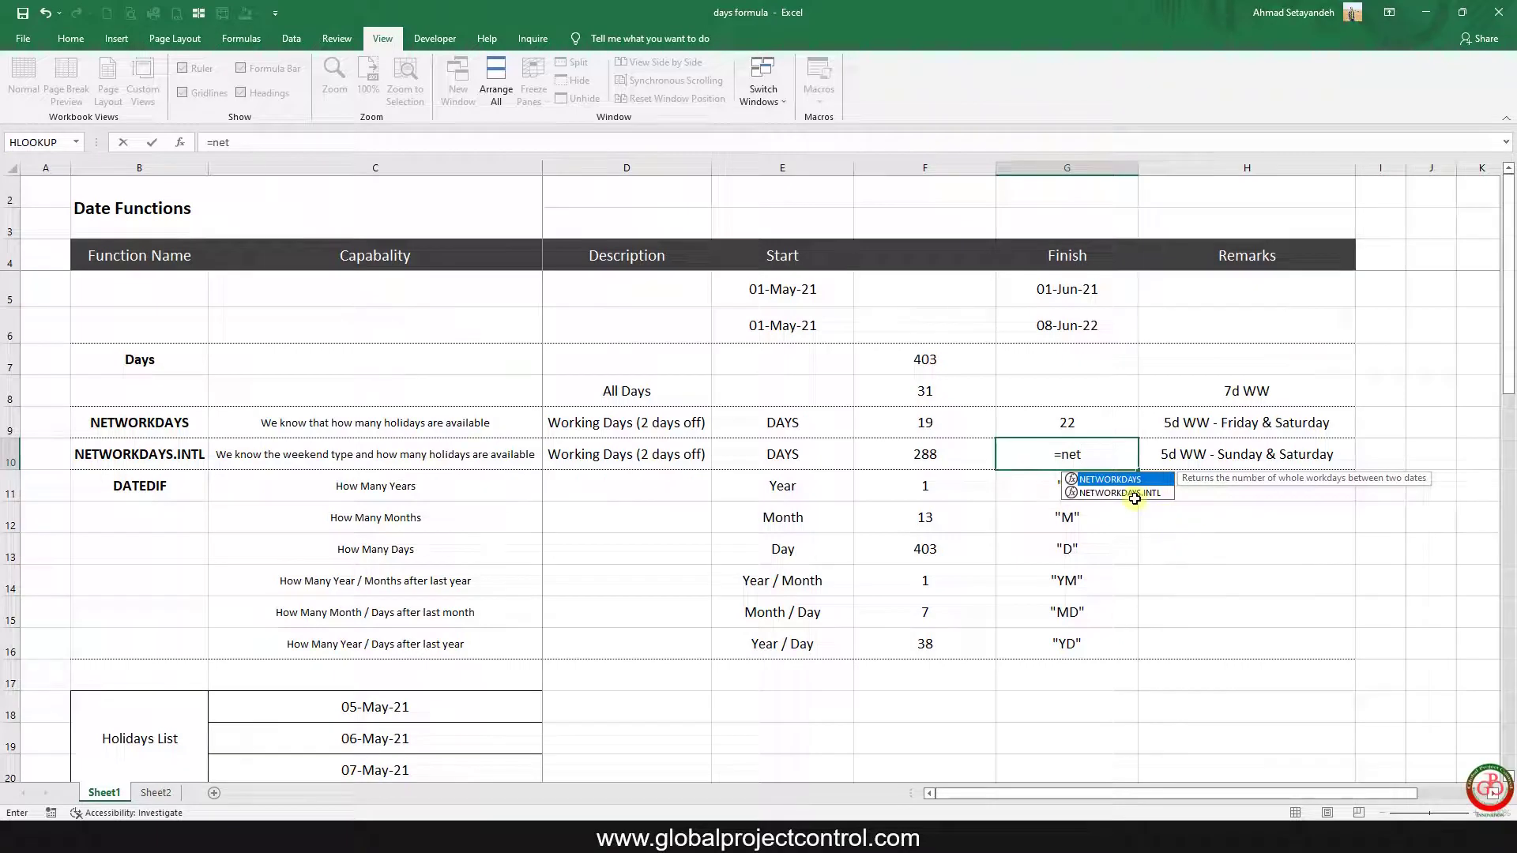
{"action": "left_click", "coordinate": [1126, 494]}
{"action": "double_click", "coordinate": [1124, 493]}
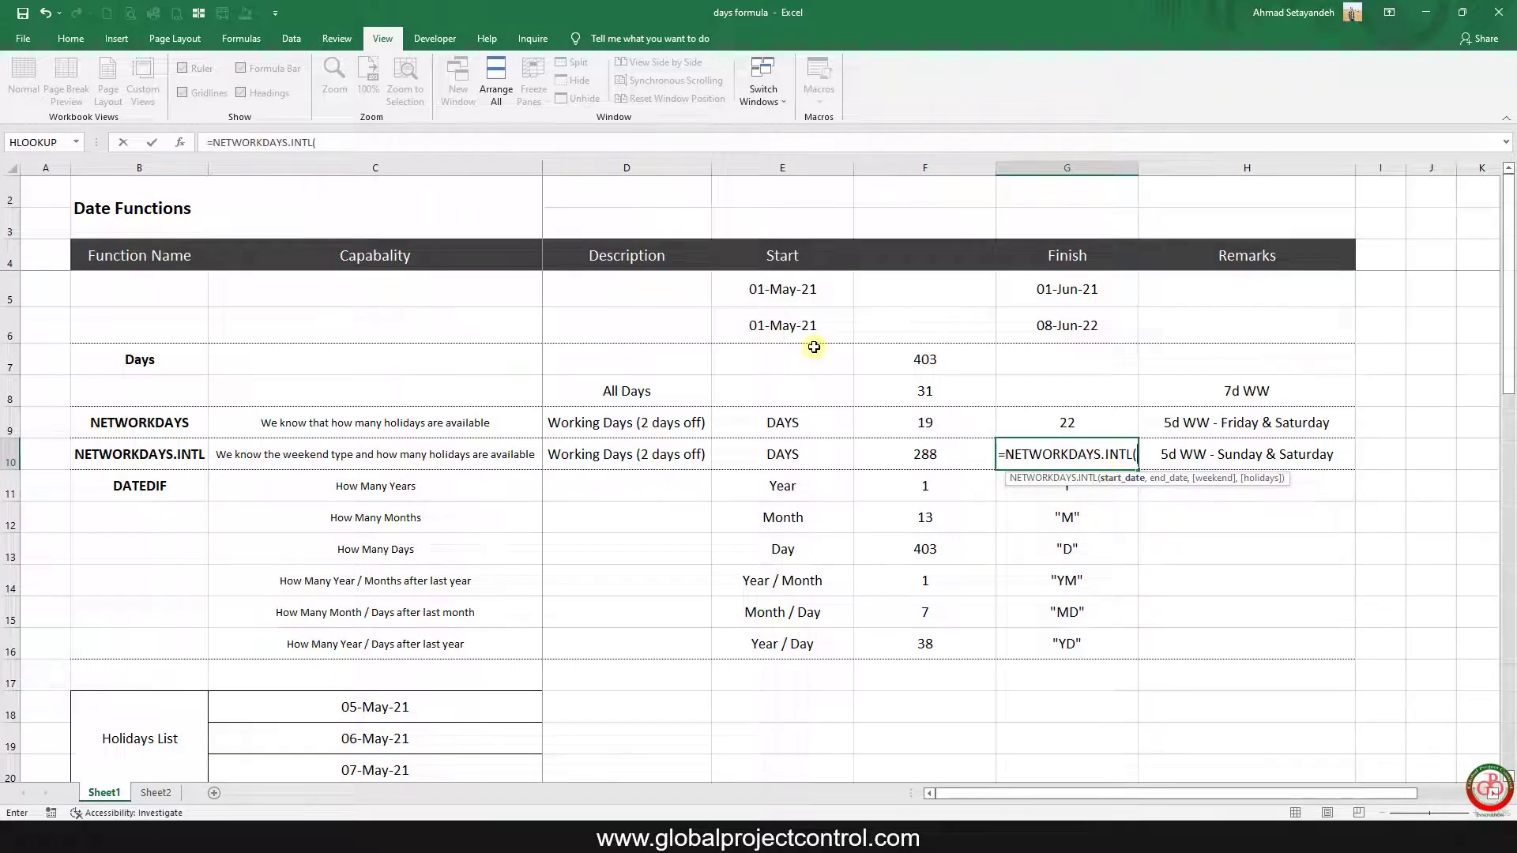
{"action": "left_click", "coordinate": [768, 317]}
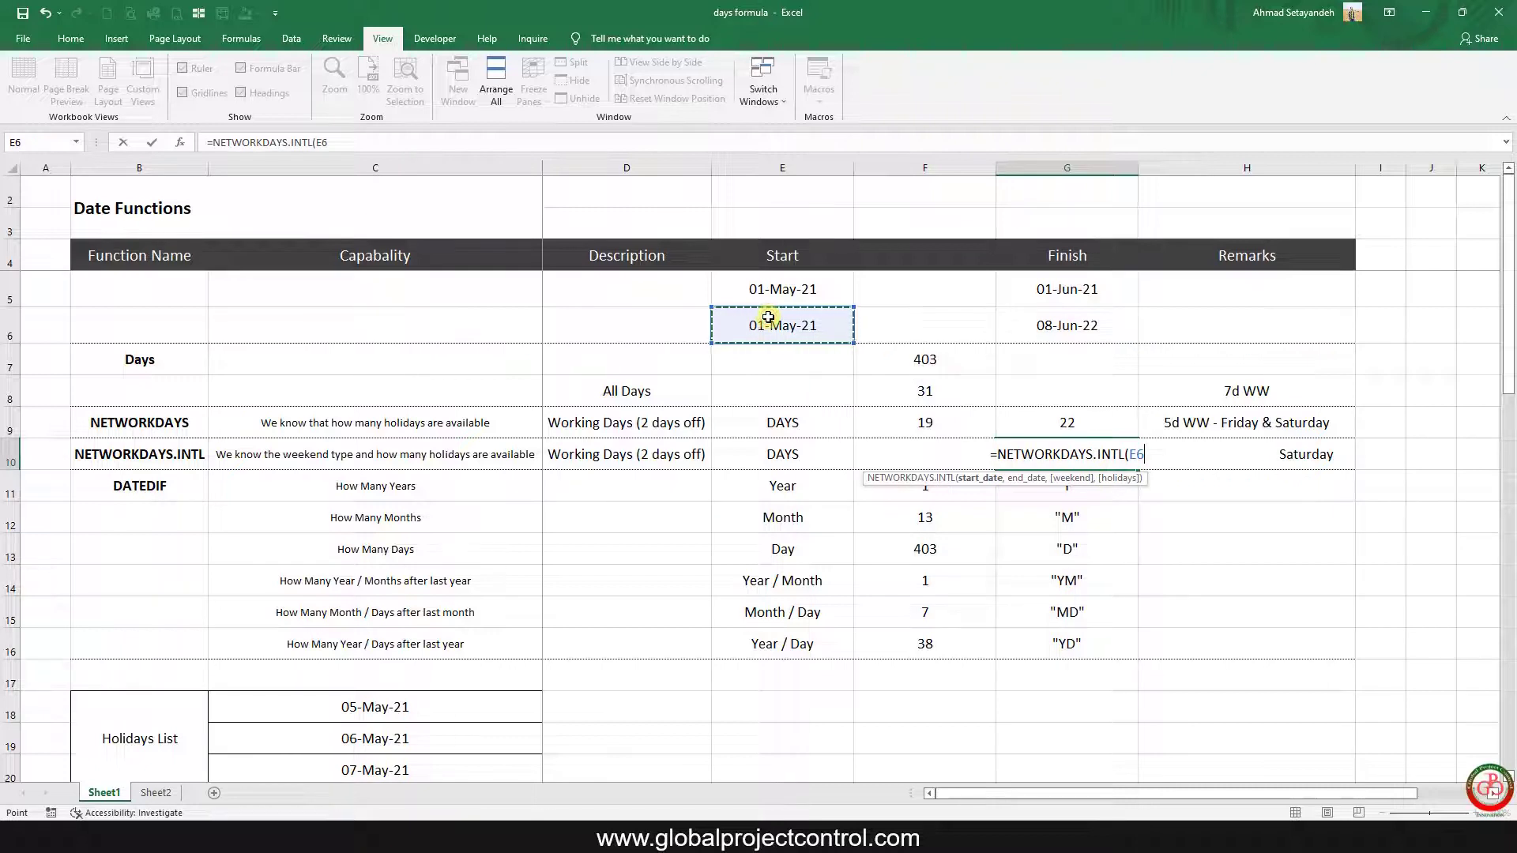
{"action": "type", "text": ","}
{"action": "left_click", "coordinate": [1061, 328]}
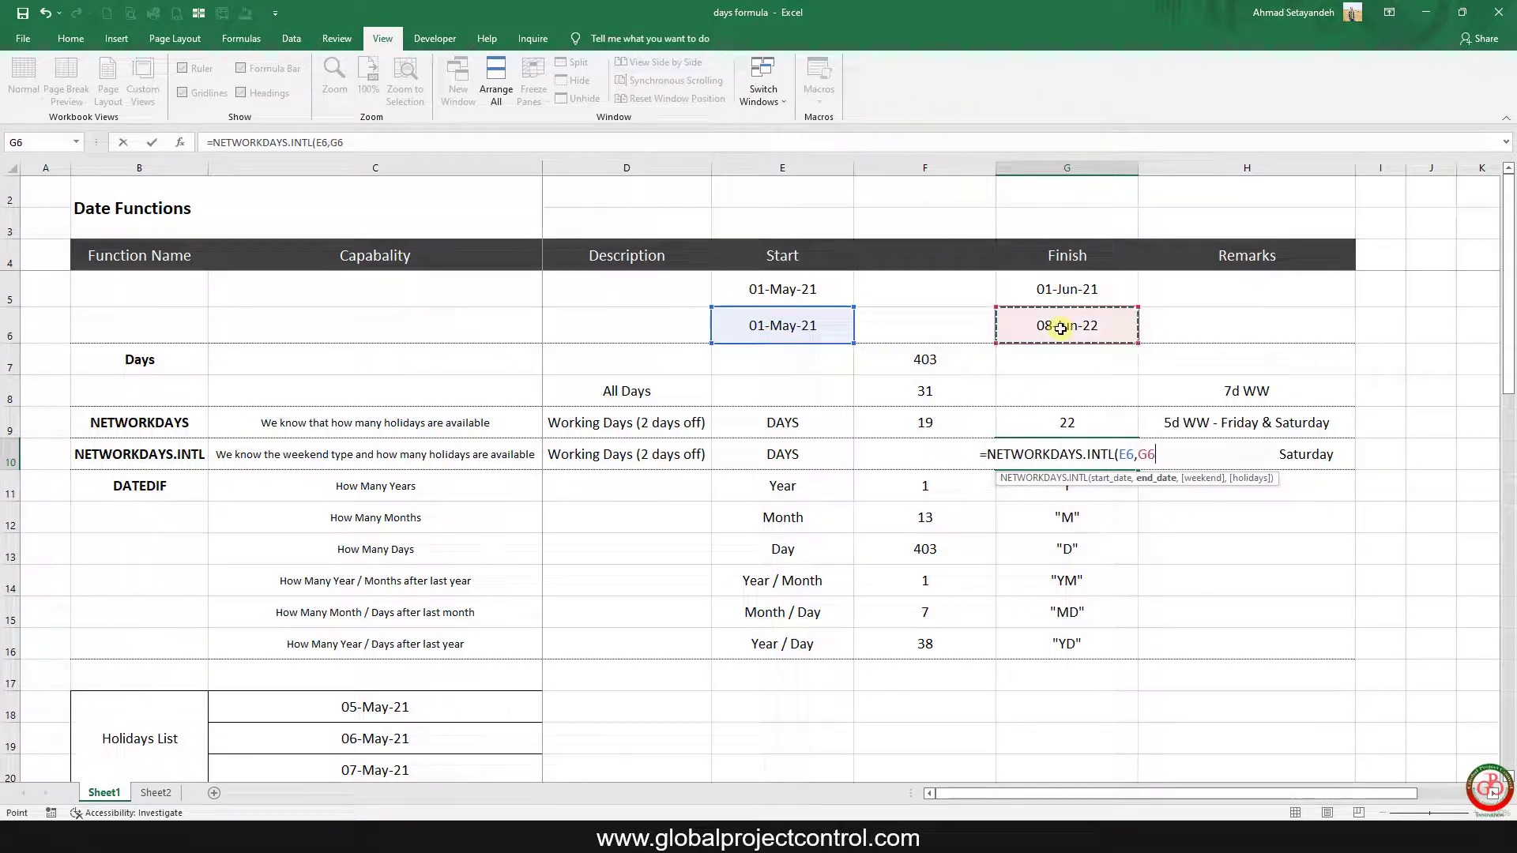
{"action": "type", "text": ","}
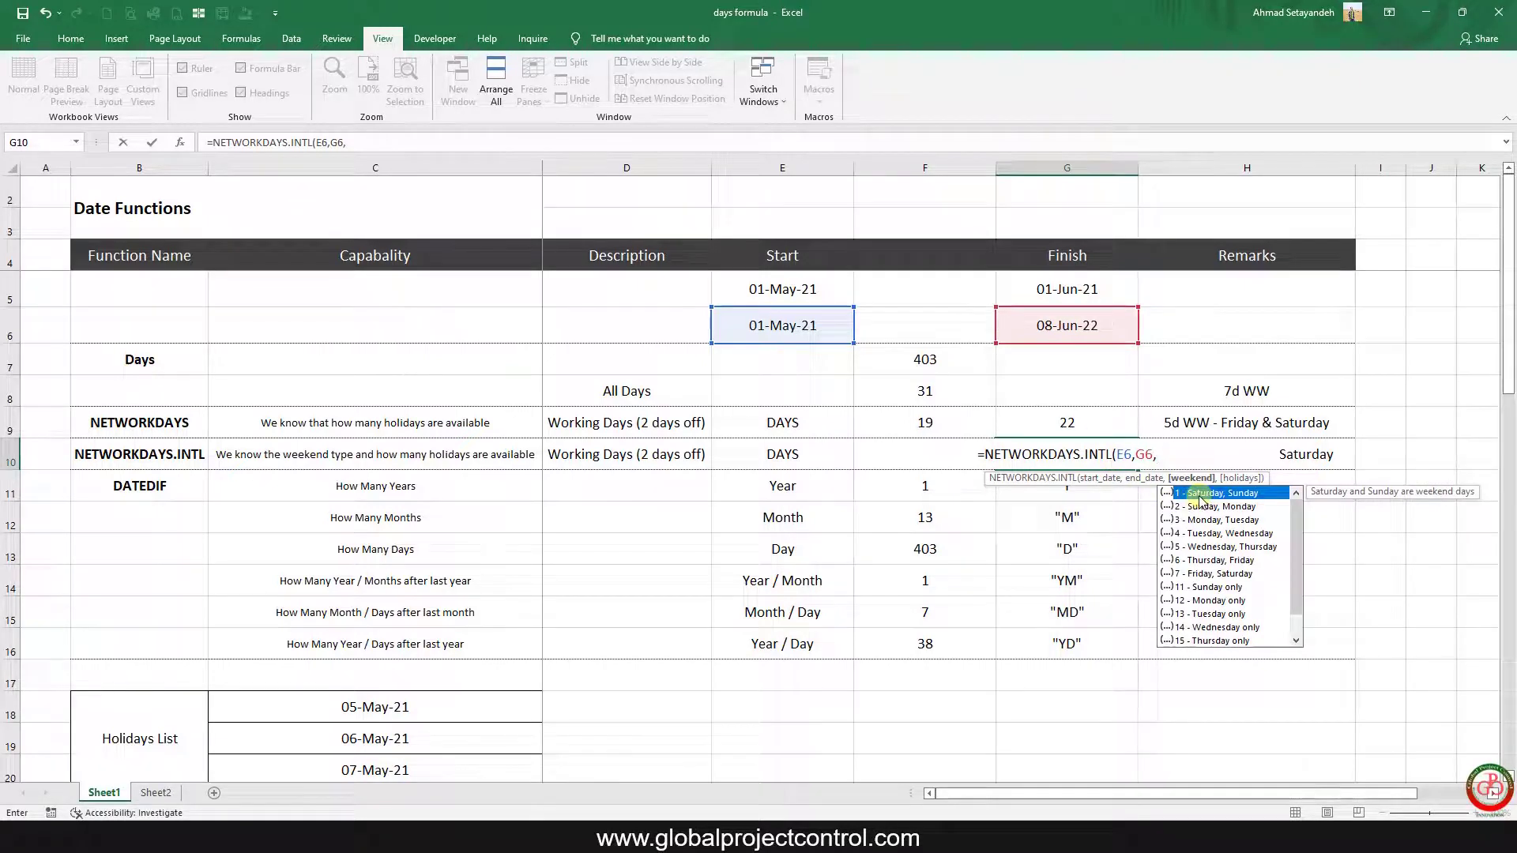
{"action": "type", "text": "1"}
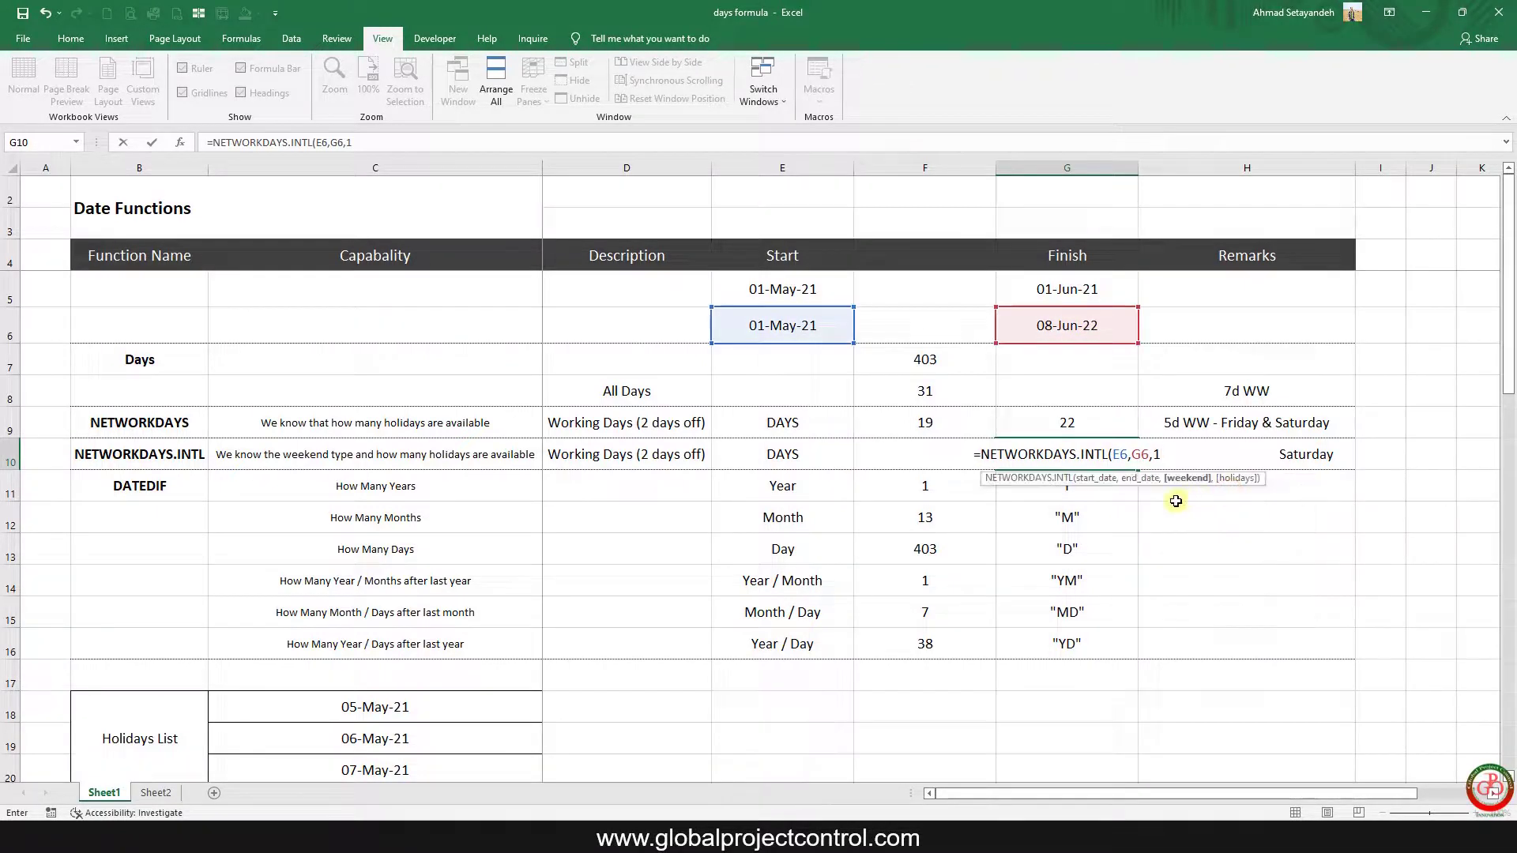
{"action": "type", "text": ","}
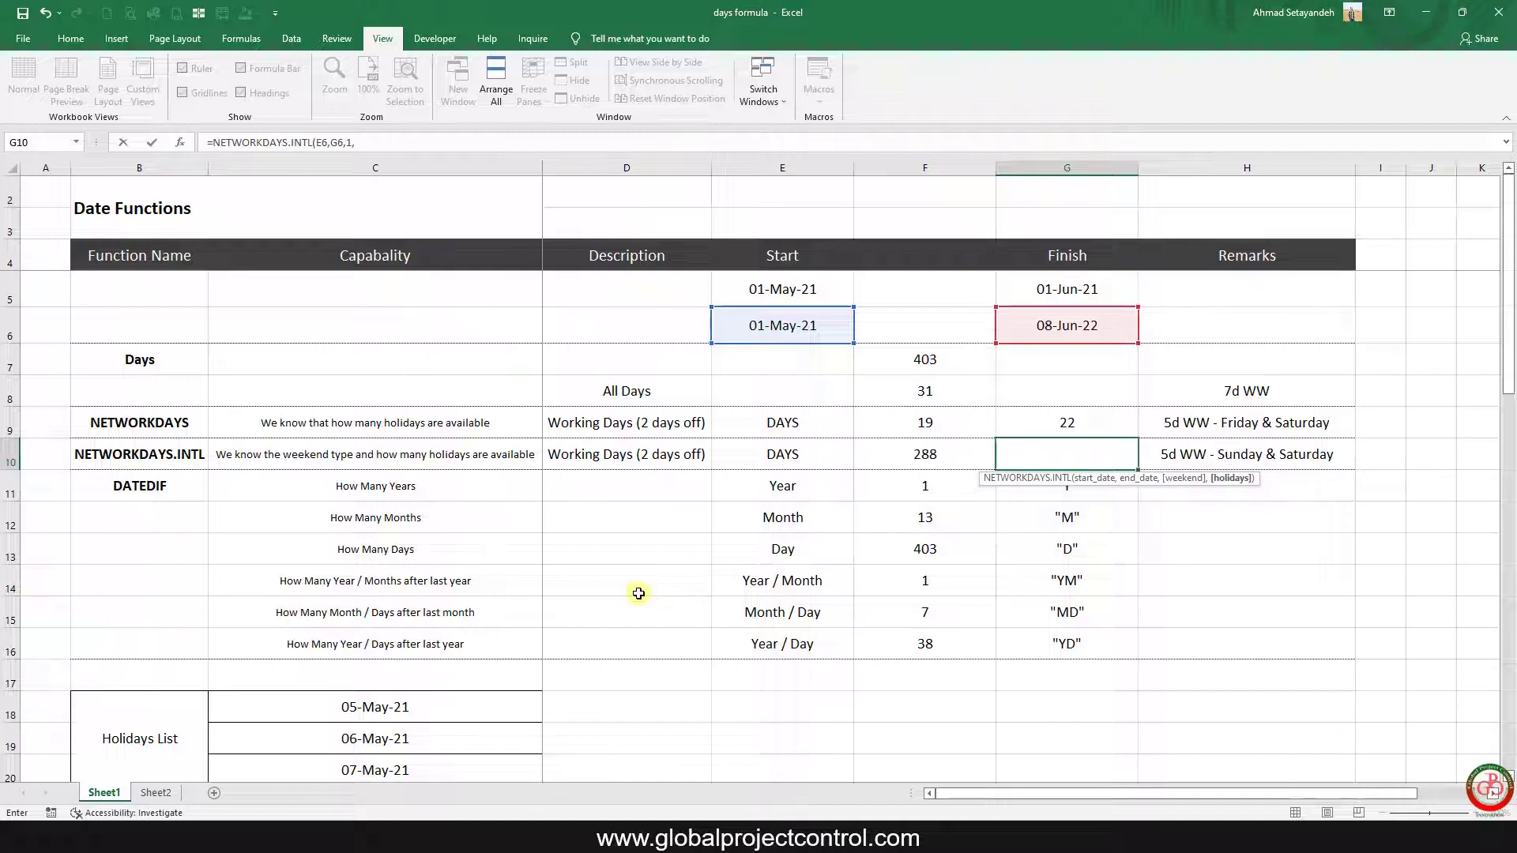
{"action": "scroll", "coordinate": [633, 593], "scroll_direction": "down", "scroll_amount": 1}
{"action": "left_click_drag", "start_coordinate": [421, 603], "coordinate": [400, 667]}
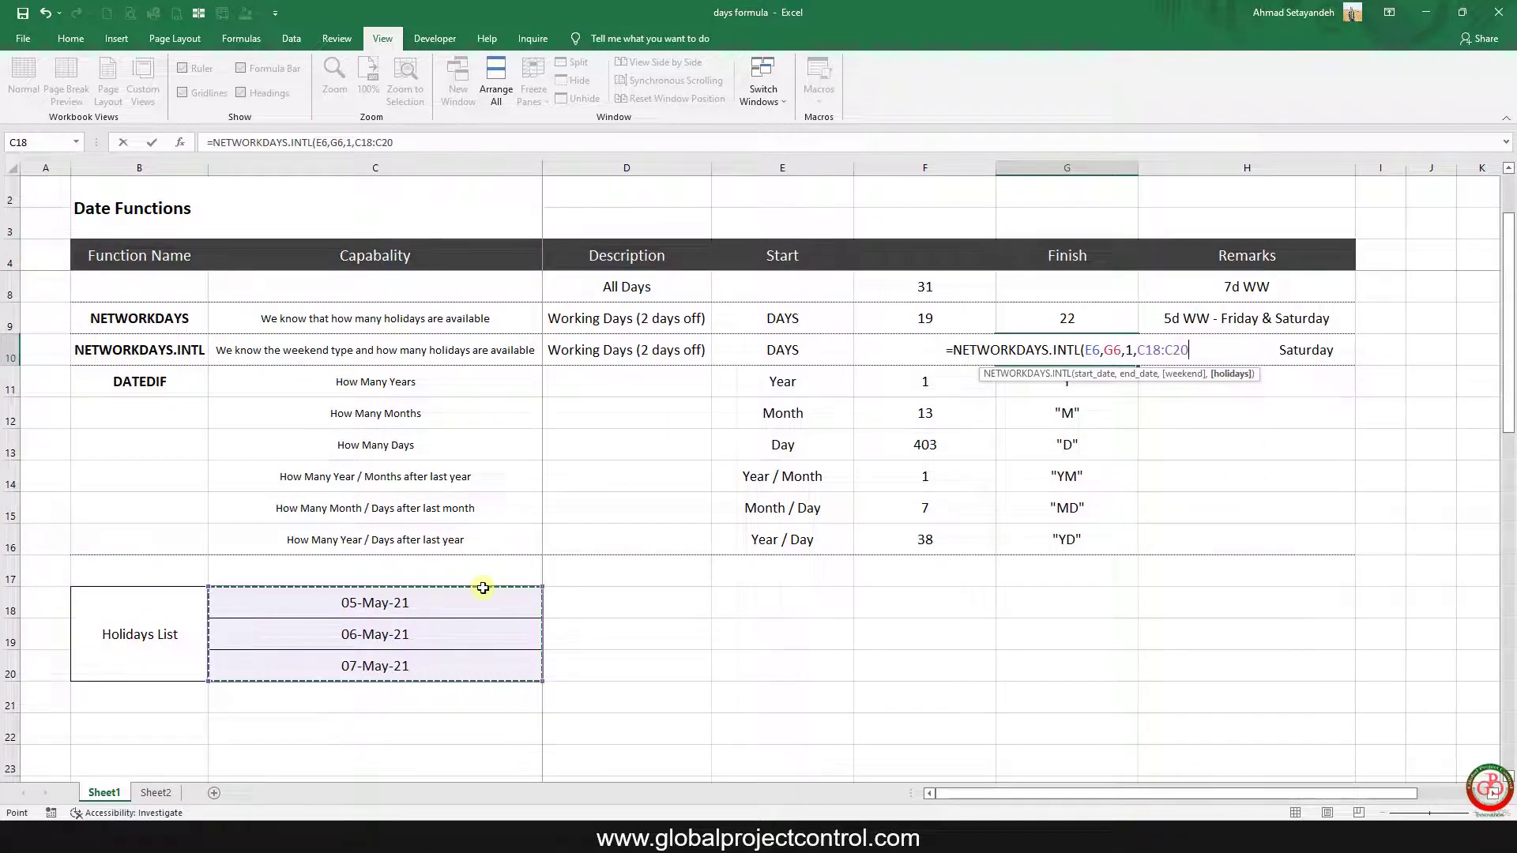
{"action": "type", "text": ")"}
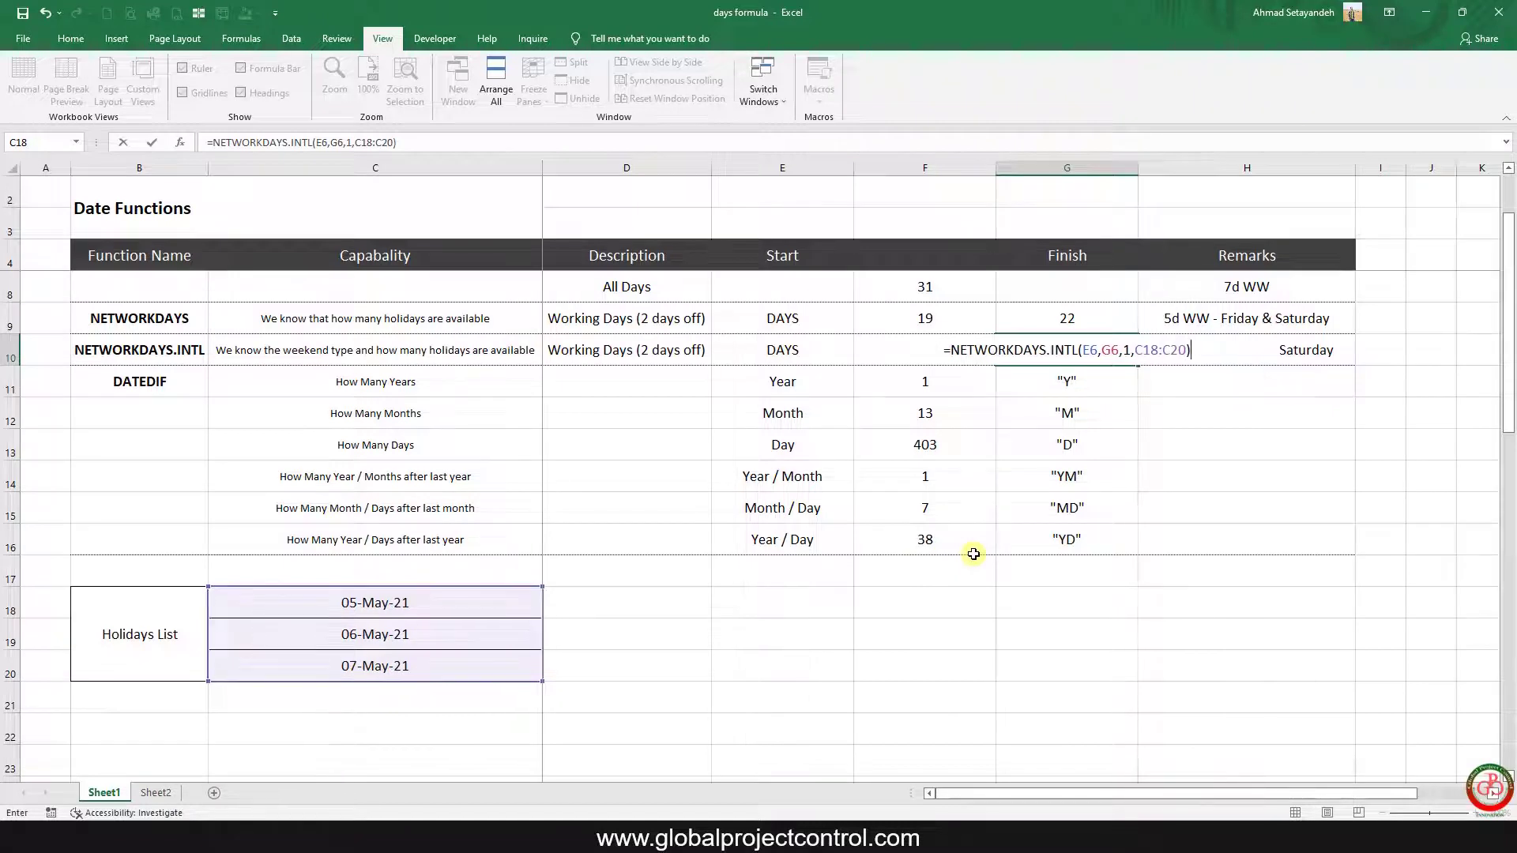
{"action": "key", "text": "Return"}
{"action": "scroll", "coordinate": [968, 537], "scroll_direction": "up", "scroll_amount": 1}
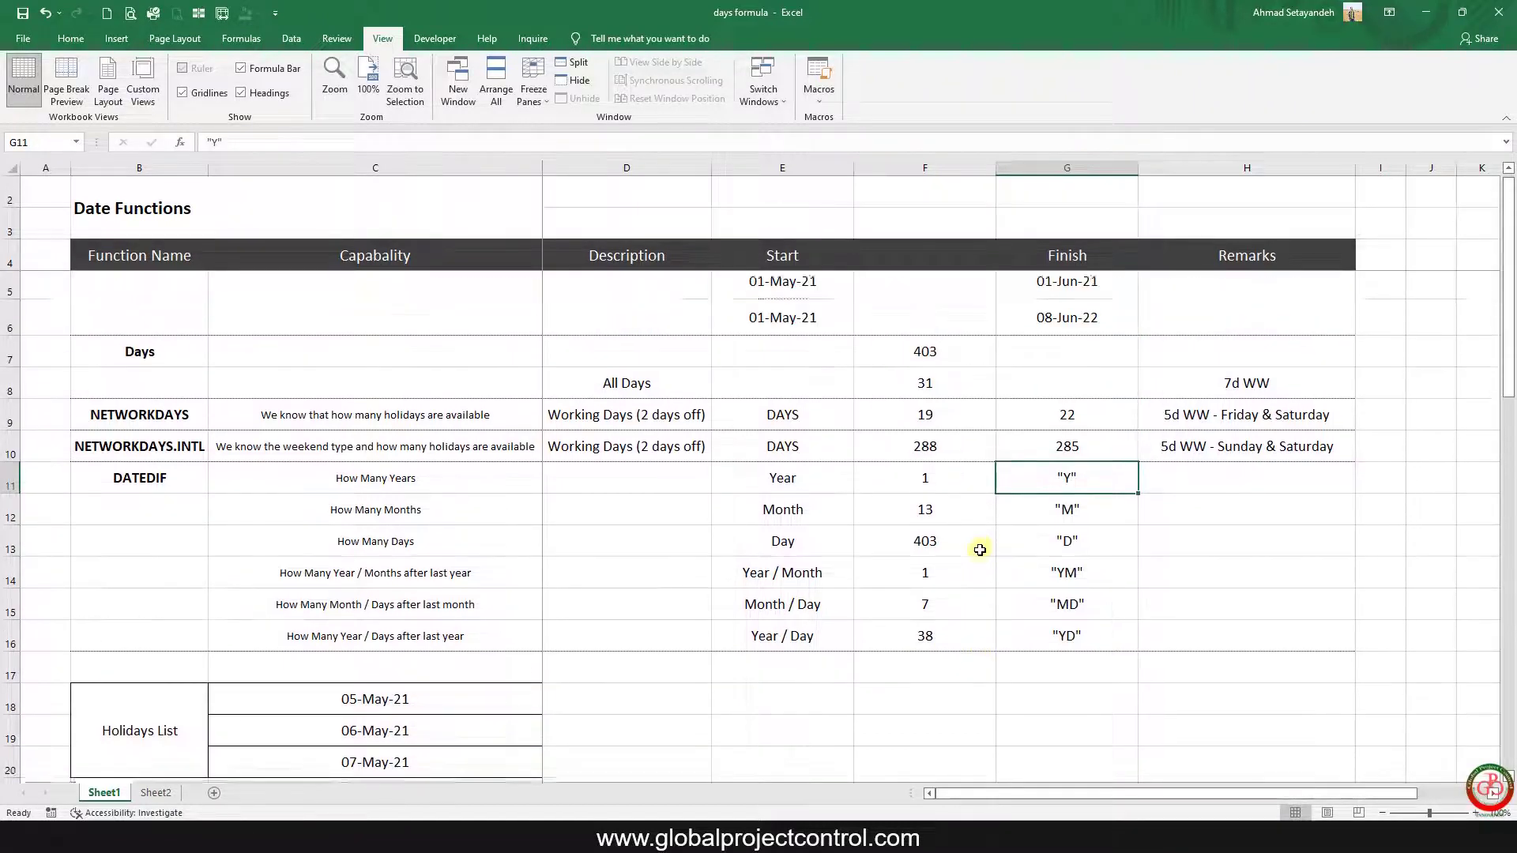
{"action": "left_click_drag", "start_coordinate": [980, 455], "coordinate": [1019, 454]}
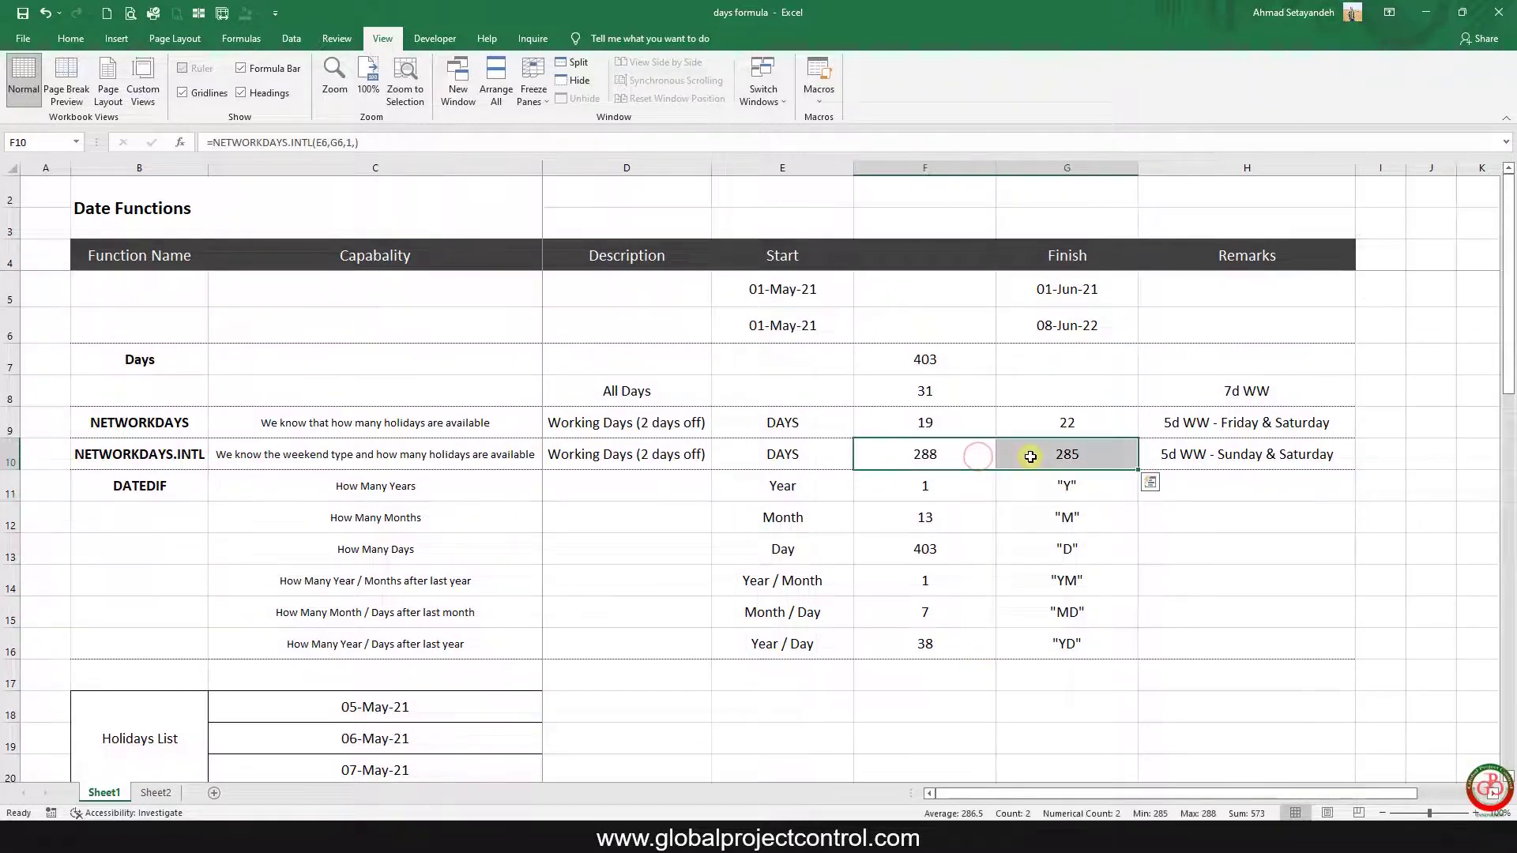
{"action": "scroll", "coordinate": [518, 667], "scroll_direction": "down", "scroll_amount": 1}
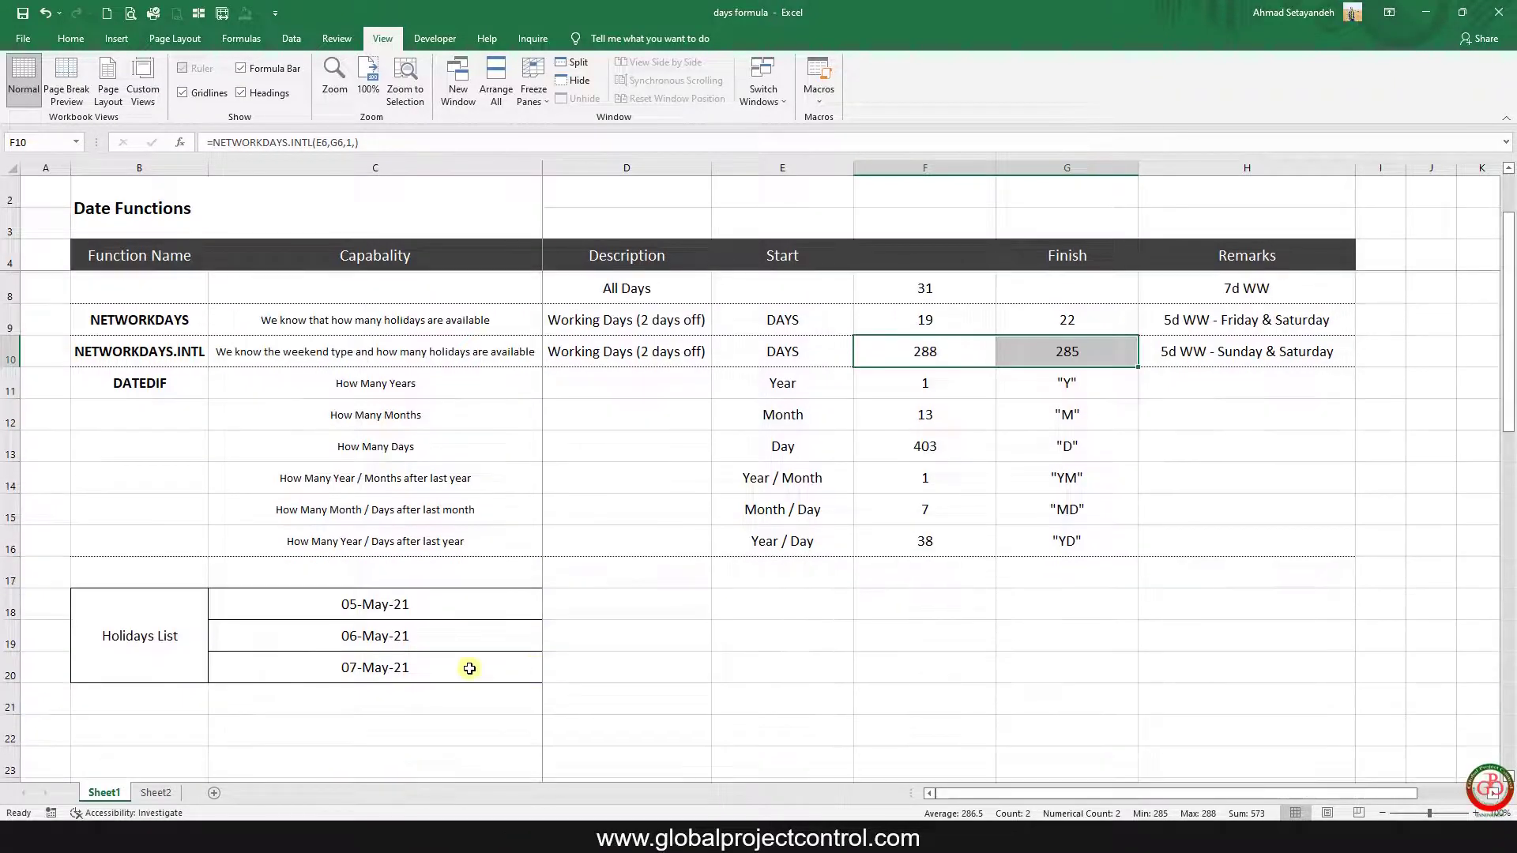
{"action": "left_click_drag", "start_coordinate": [424, 601], "coordinate": [411, 656]}
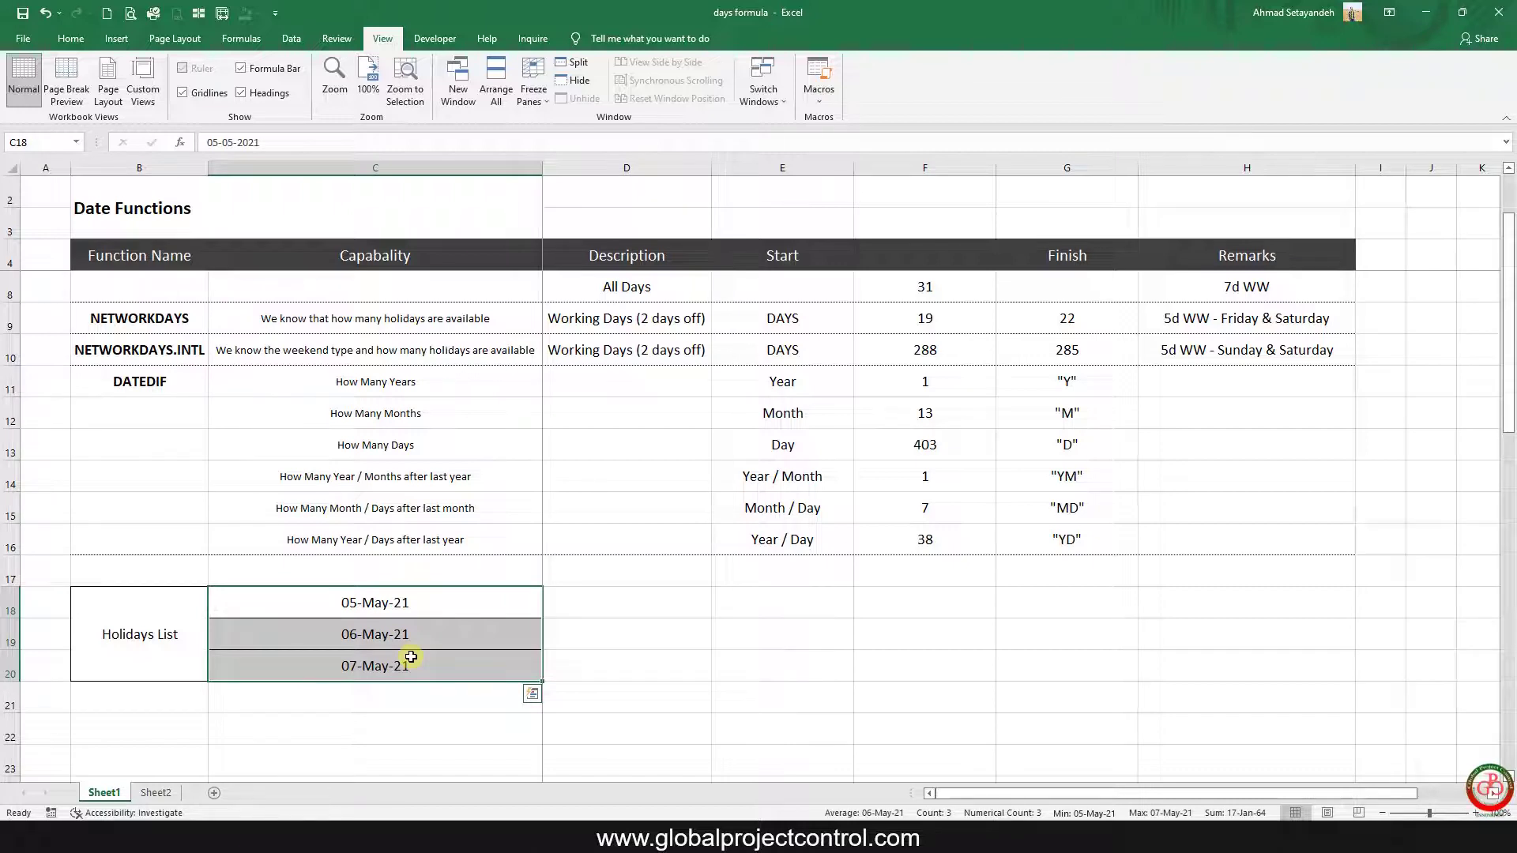
{"action": "scroll", "coordinate": [411, 657], "scroll_direction": "up", "scroll_amount": 1}
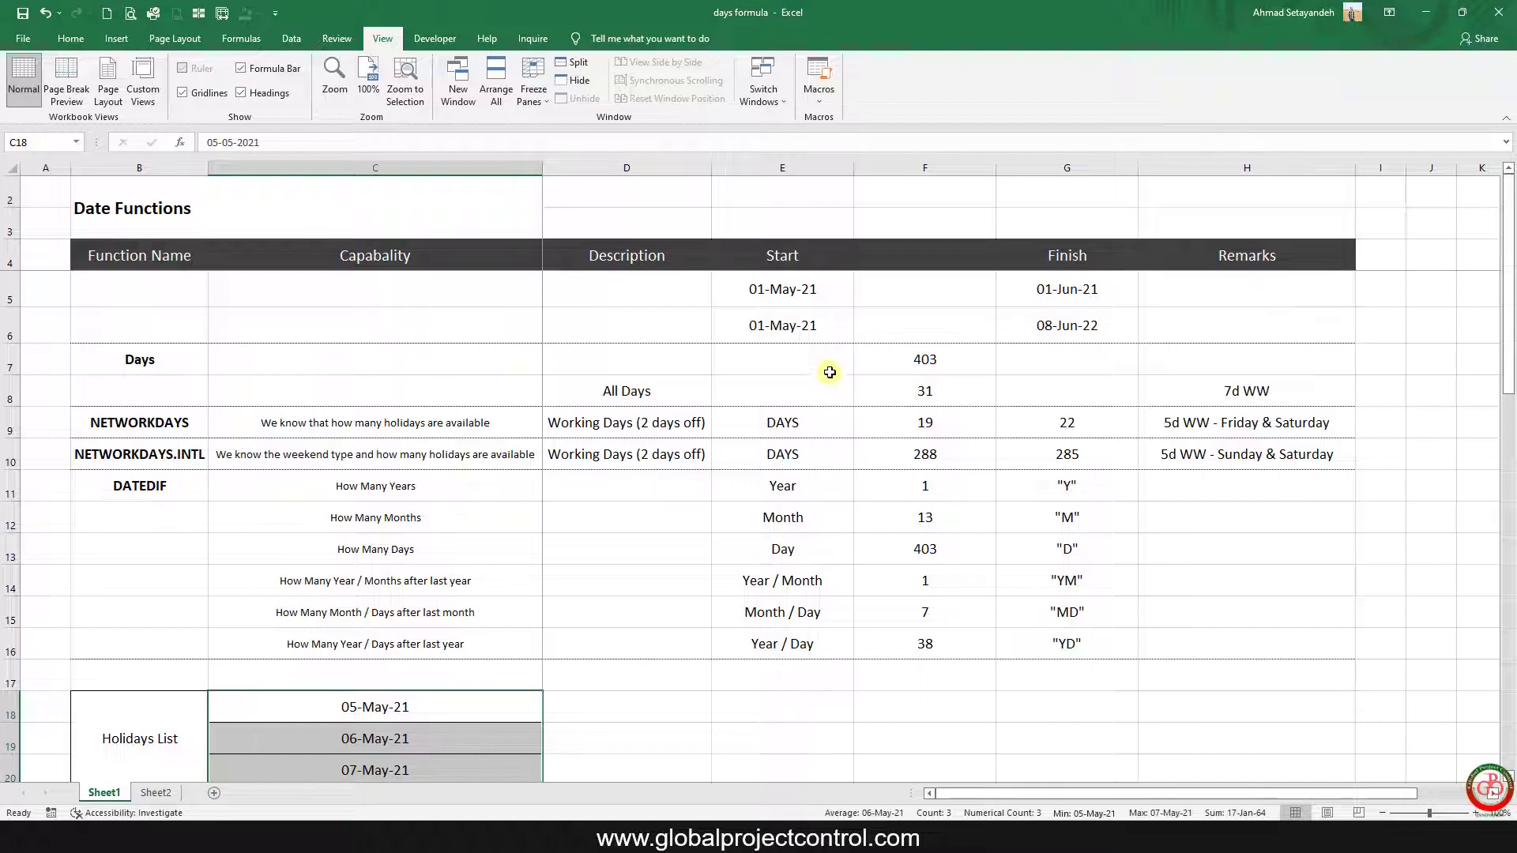
{"action": "left_click_drag", "start_coordinate": [1033, 324], "coordinate": [810, 319]}
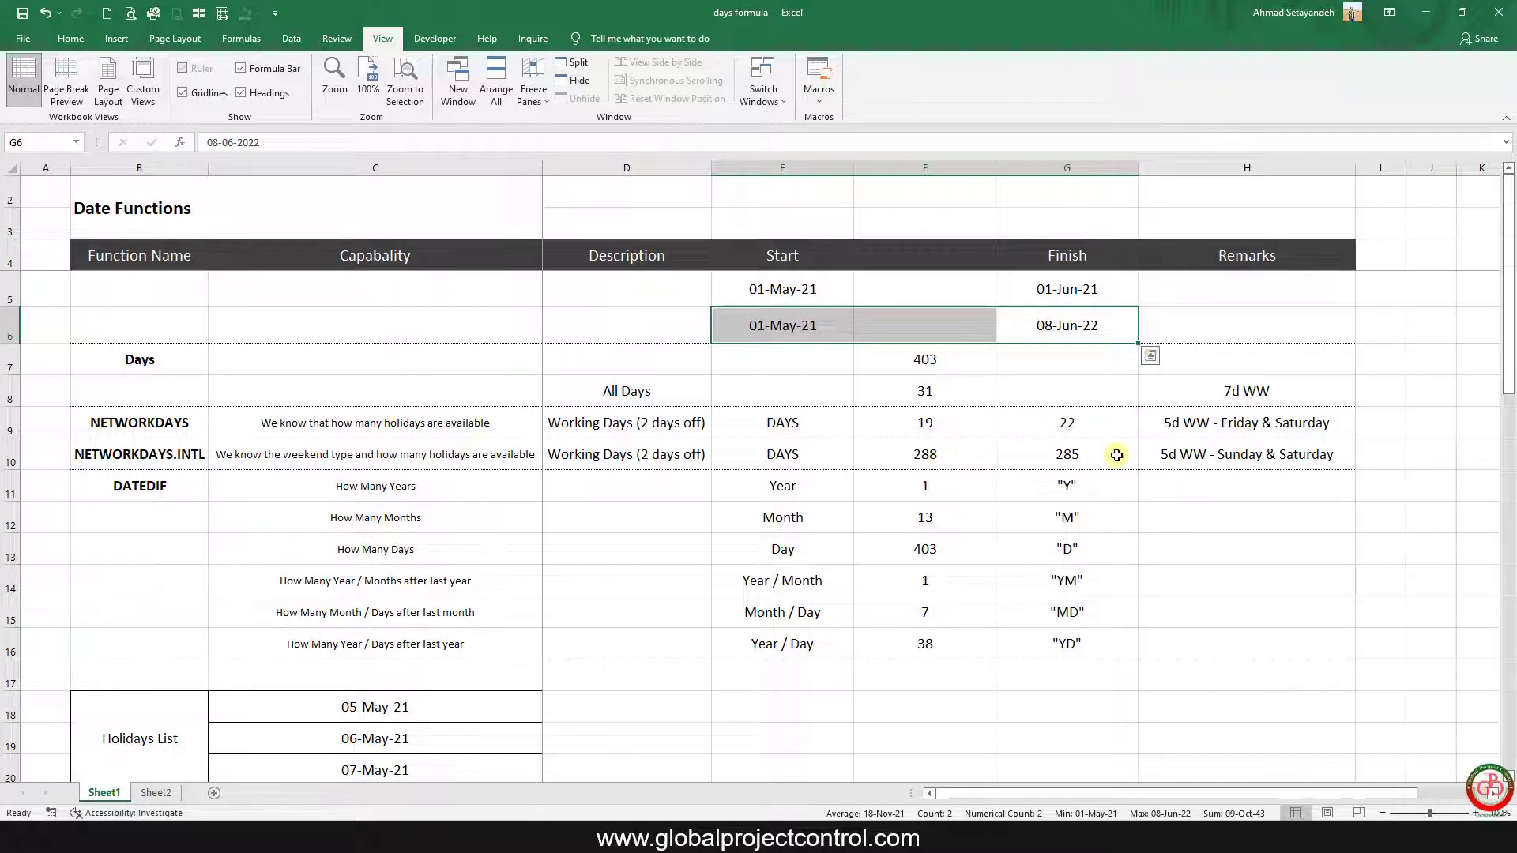
{"action": "left_click", "coordinate": [931, 456]}
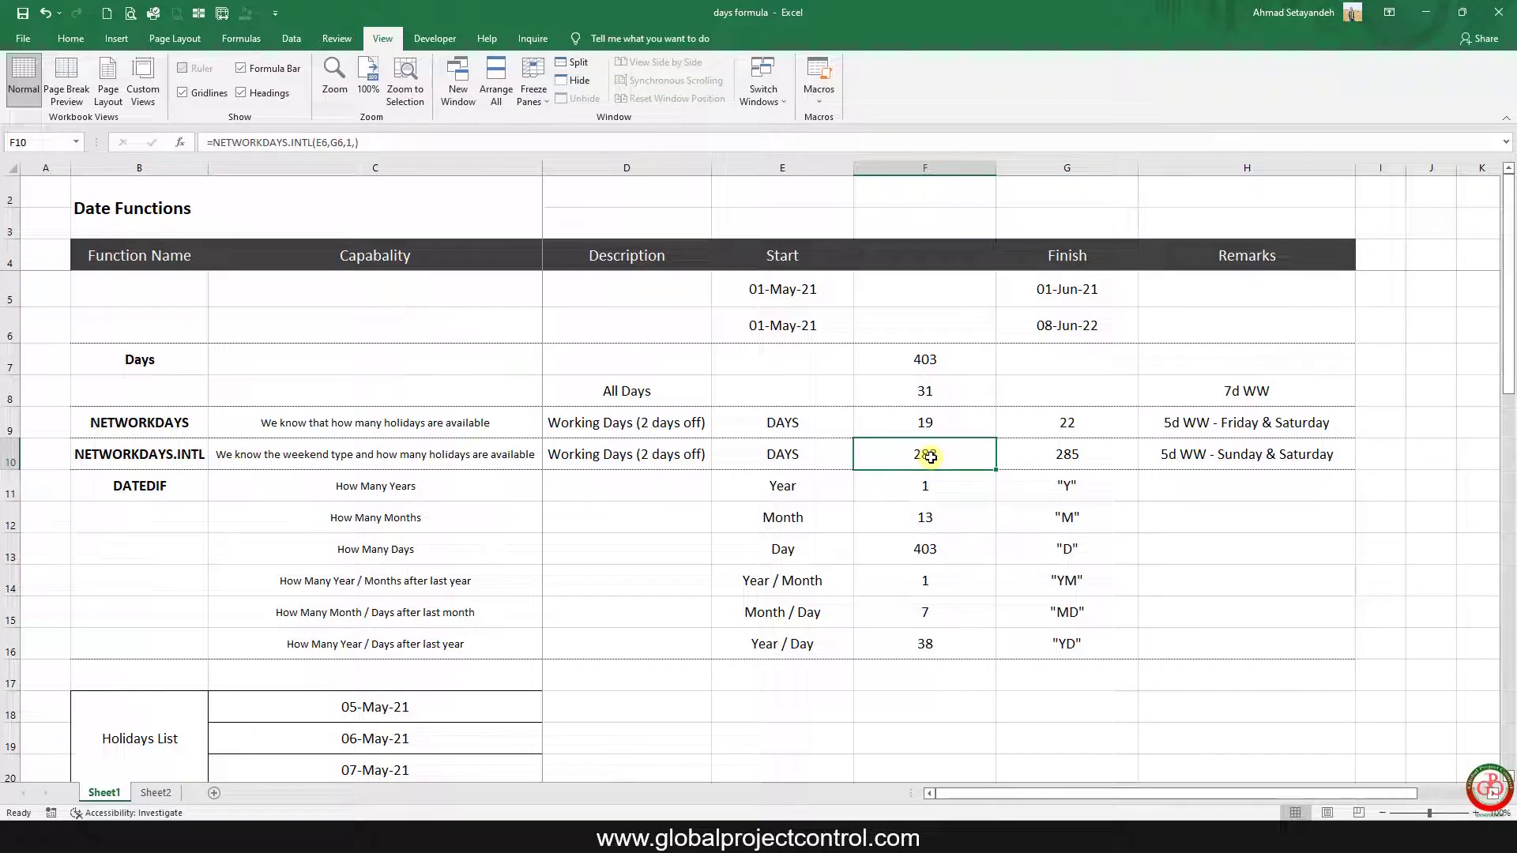
{"action": "left_click", "coordinate": [1039, 463]}
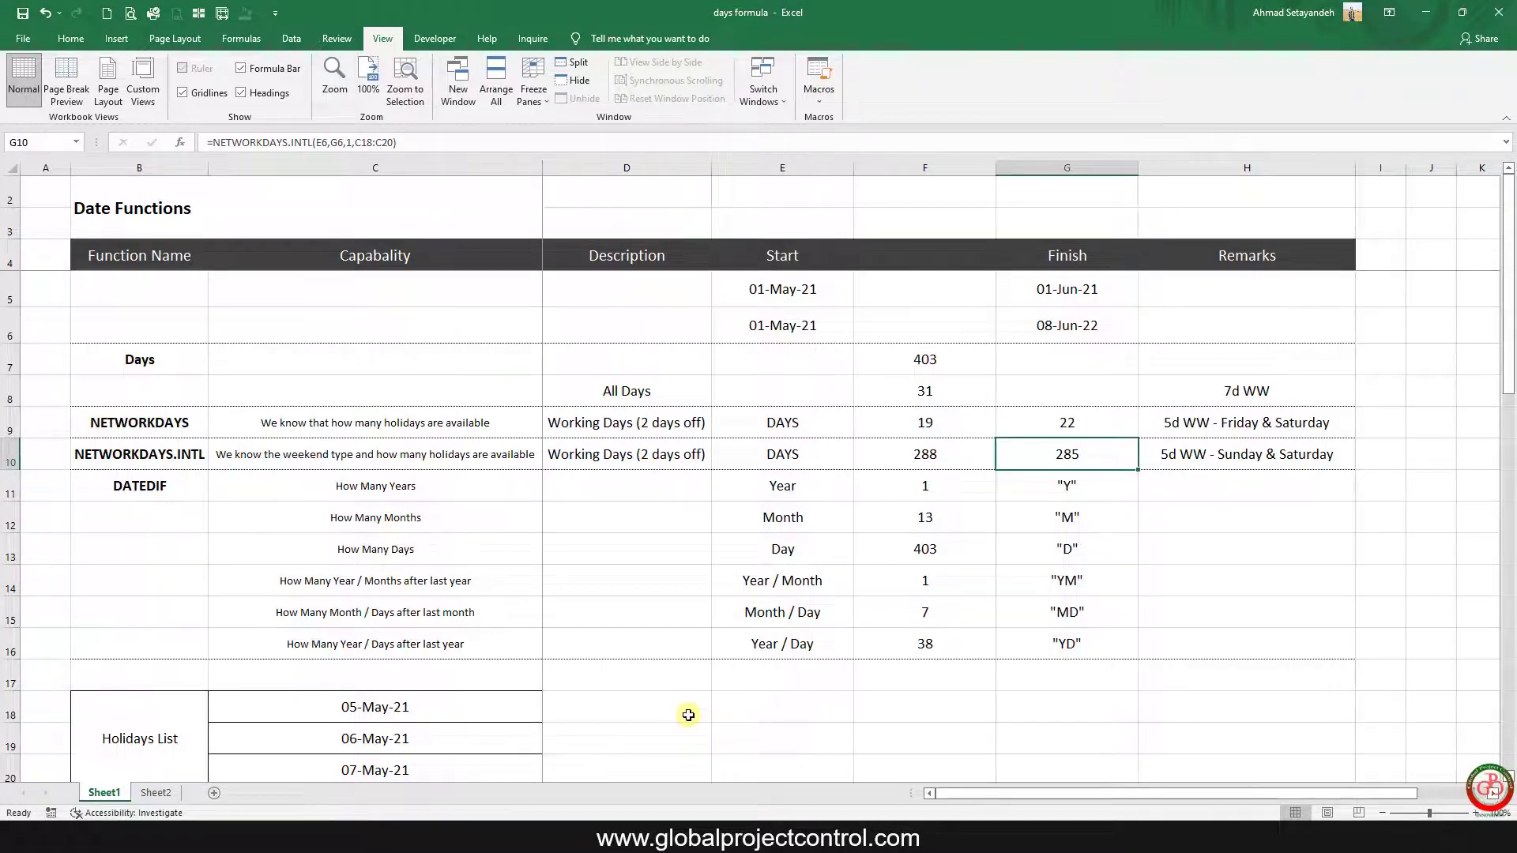
{"action": "left_click", "coordinate": [1188, 487]}
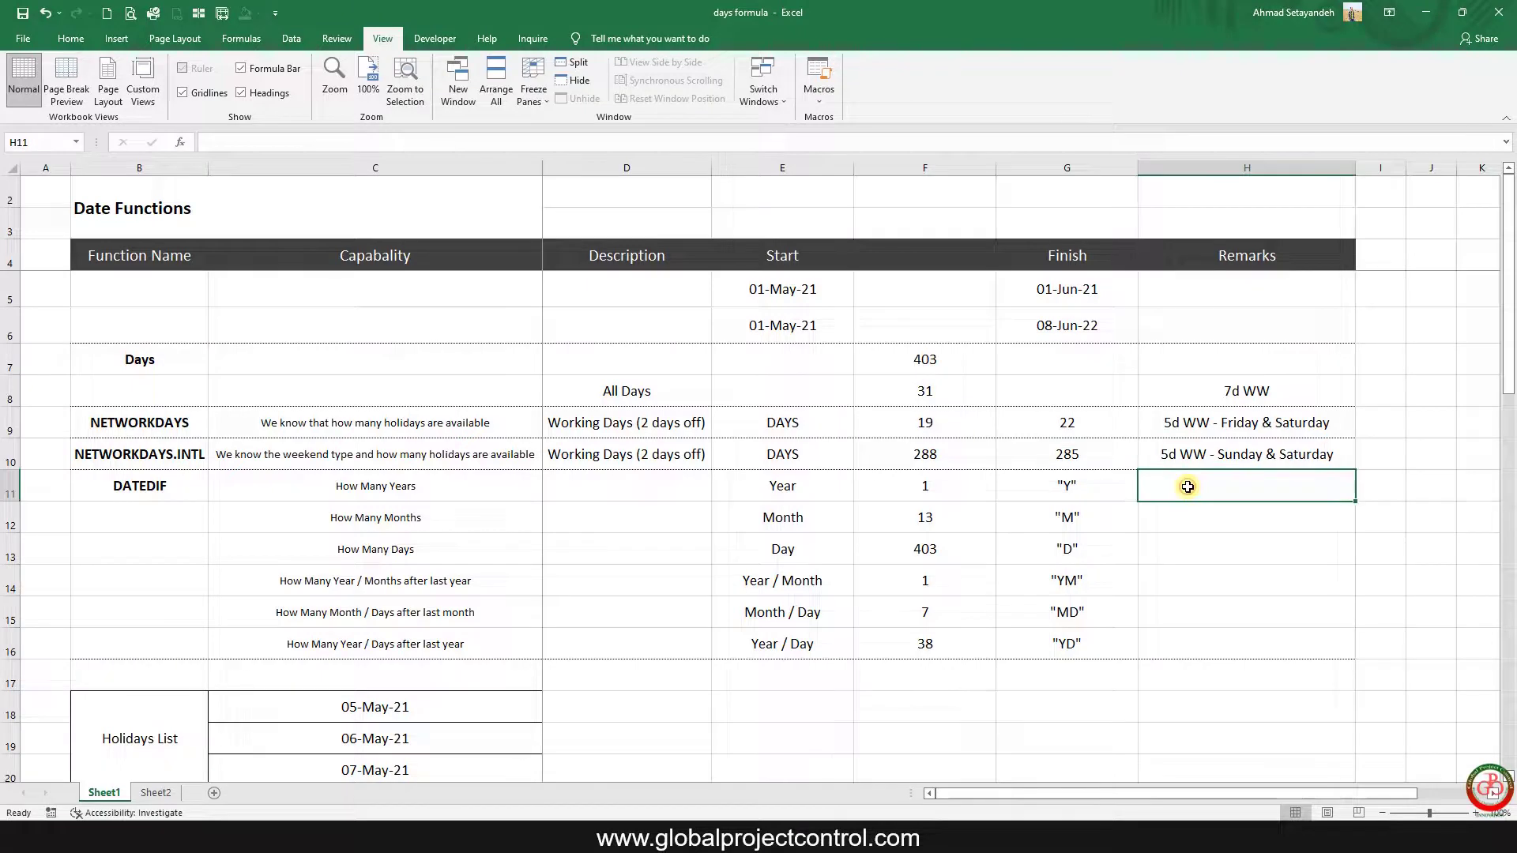
{"action": "type", "text": "=dated"}
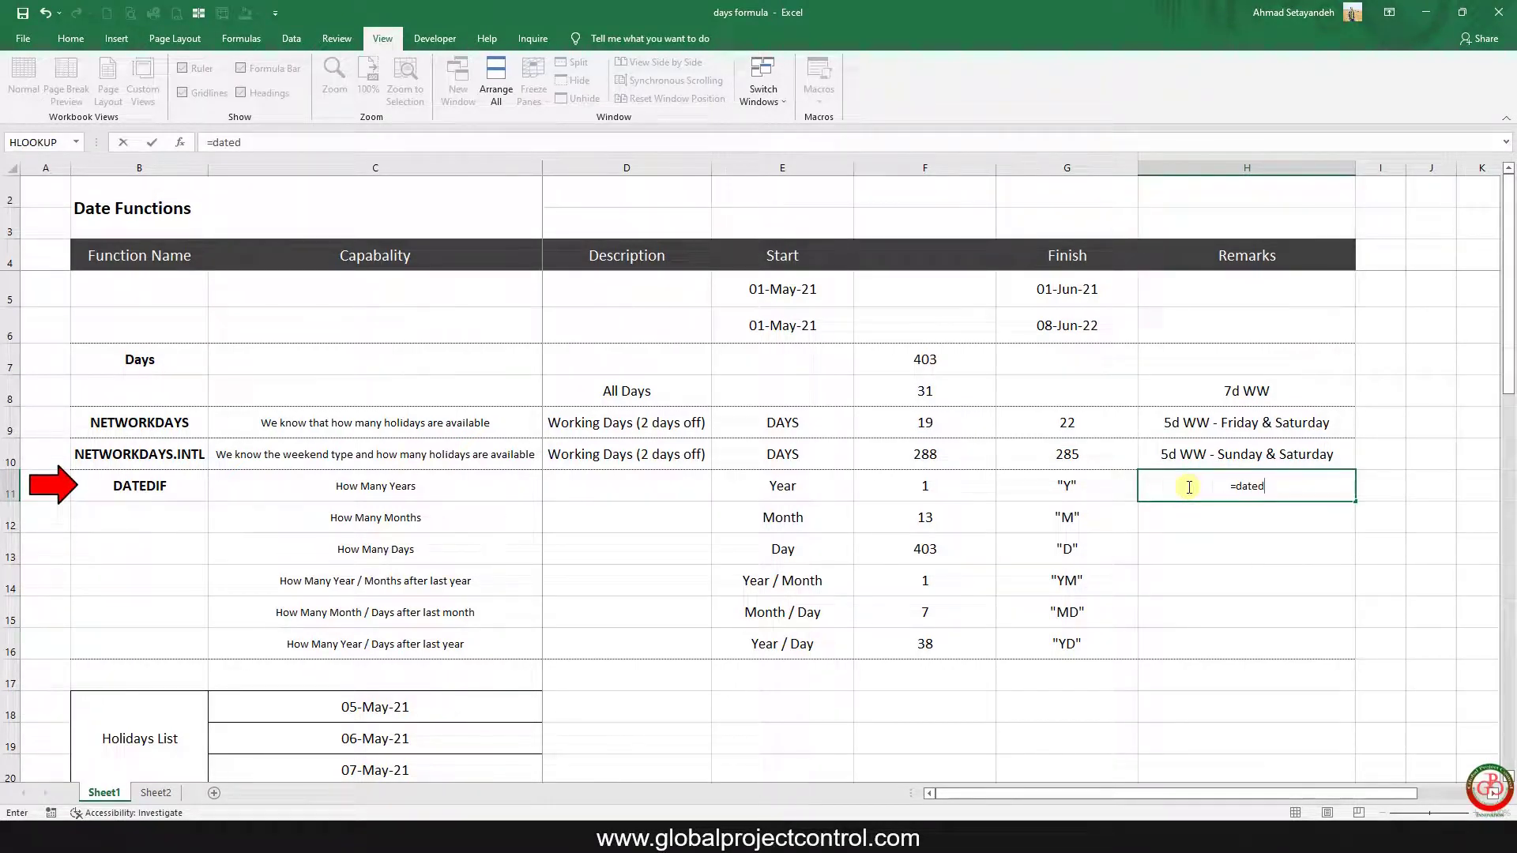
{"action": "type", "text": "if"}
{"action": "left_click", "coordinate": [179, 143]}
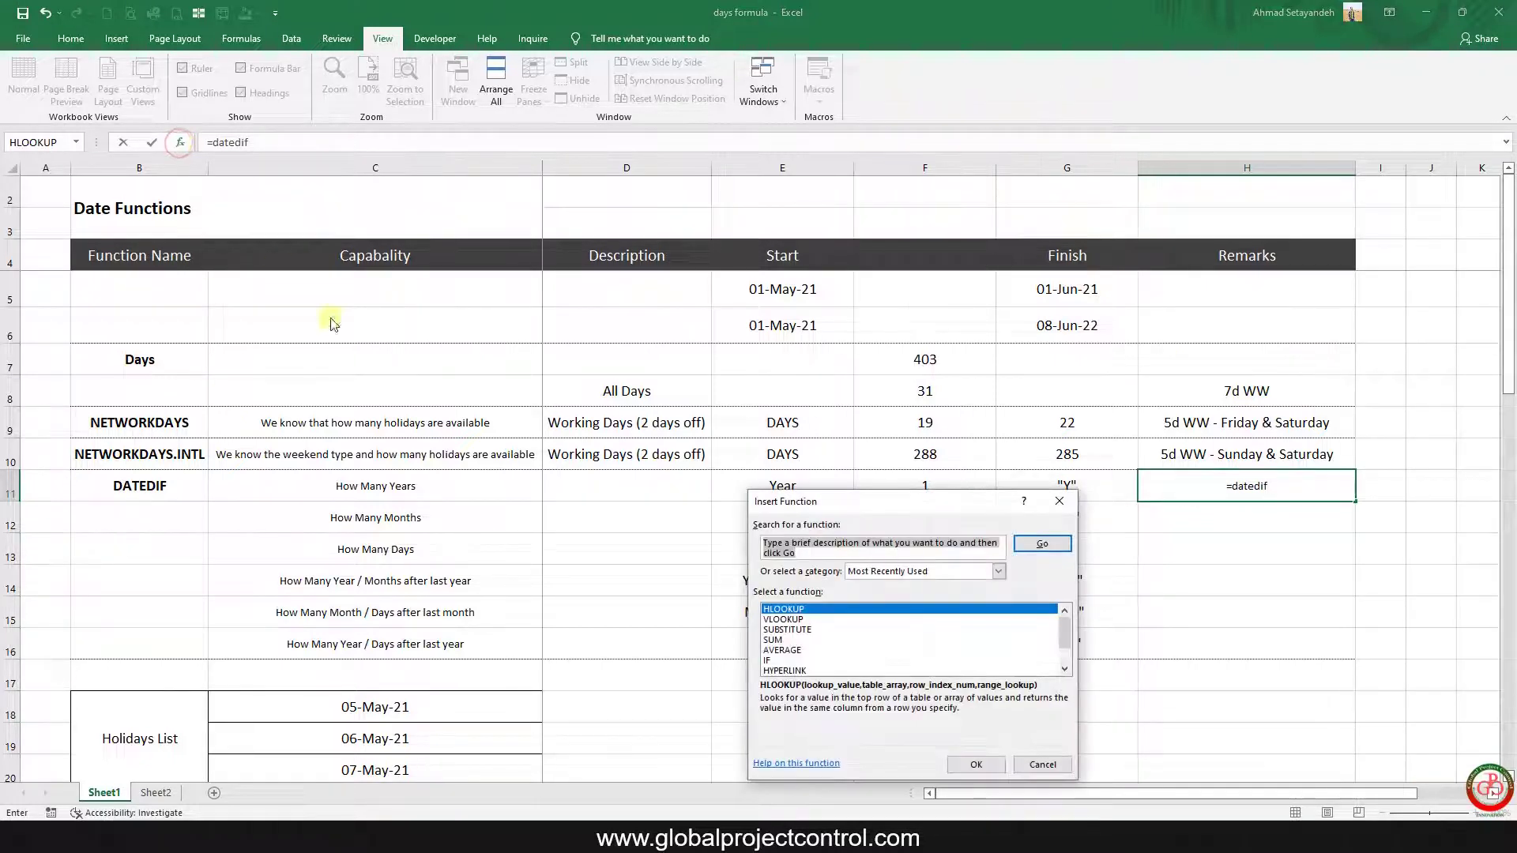
{"action": "left_click", "coordinate": [1044, 764]}
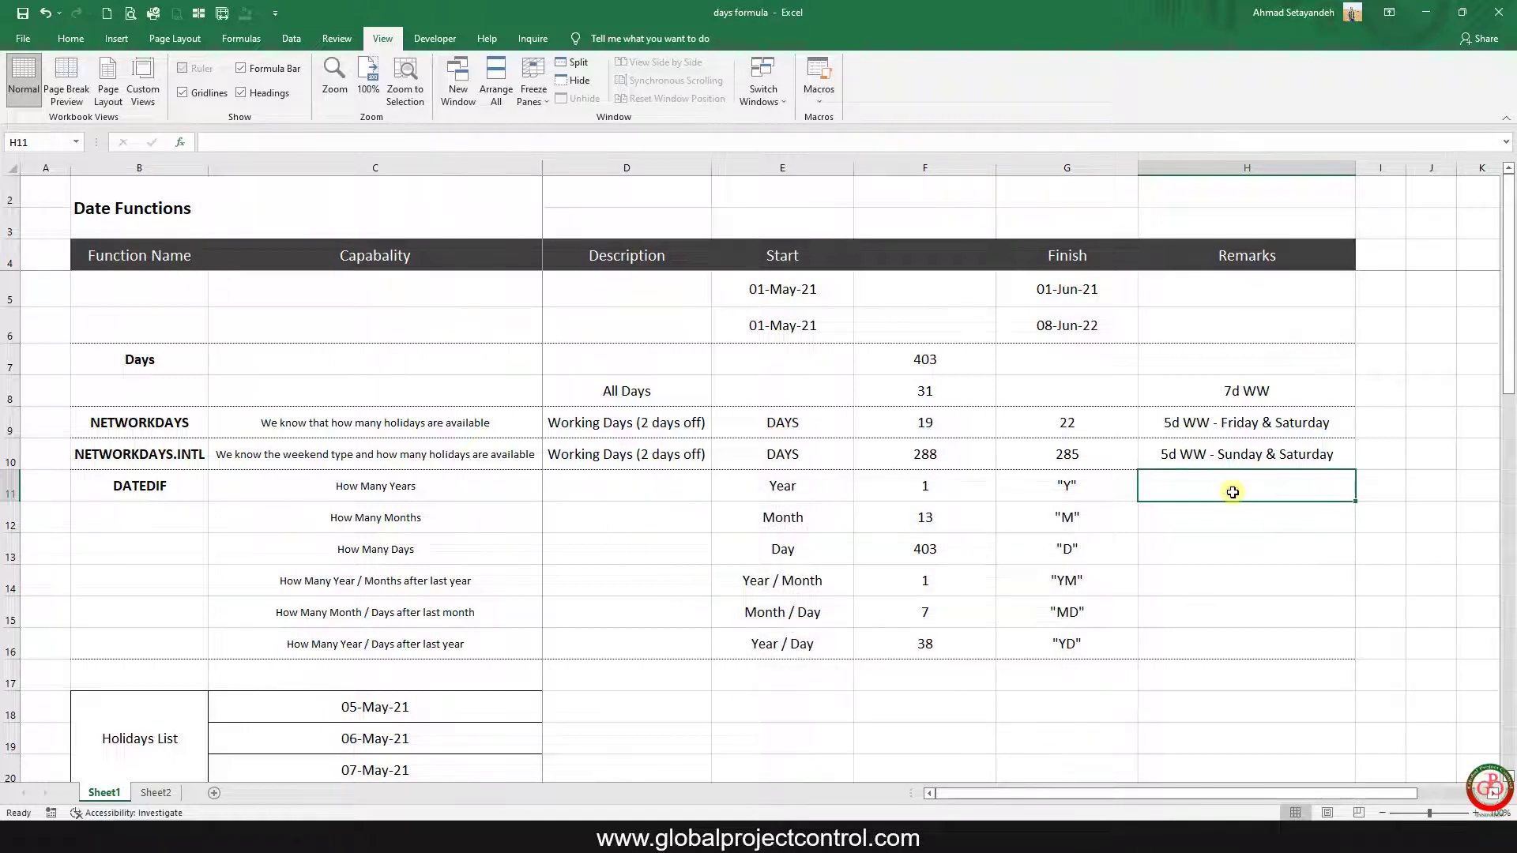
{"action": "left_click", "coordinate": [943, 488]}
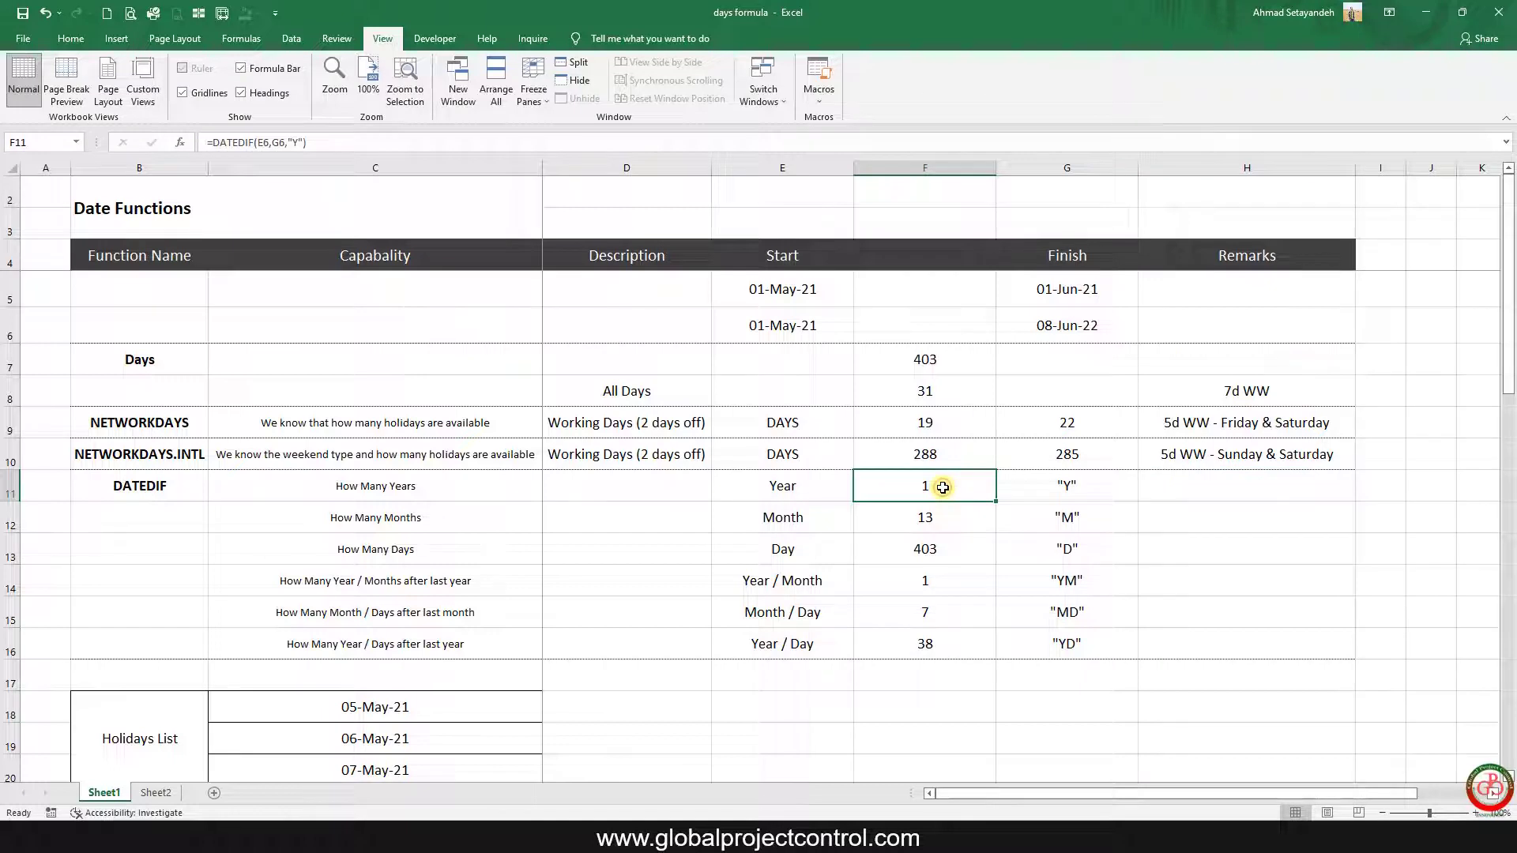
{"action": "left_click_drag", "start_coordinate": [1102, 485], "coordinate": [1093, 643]}
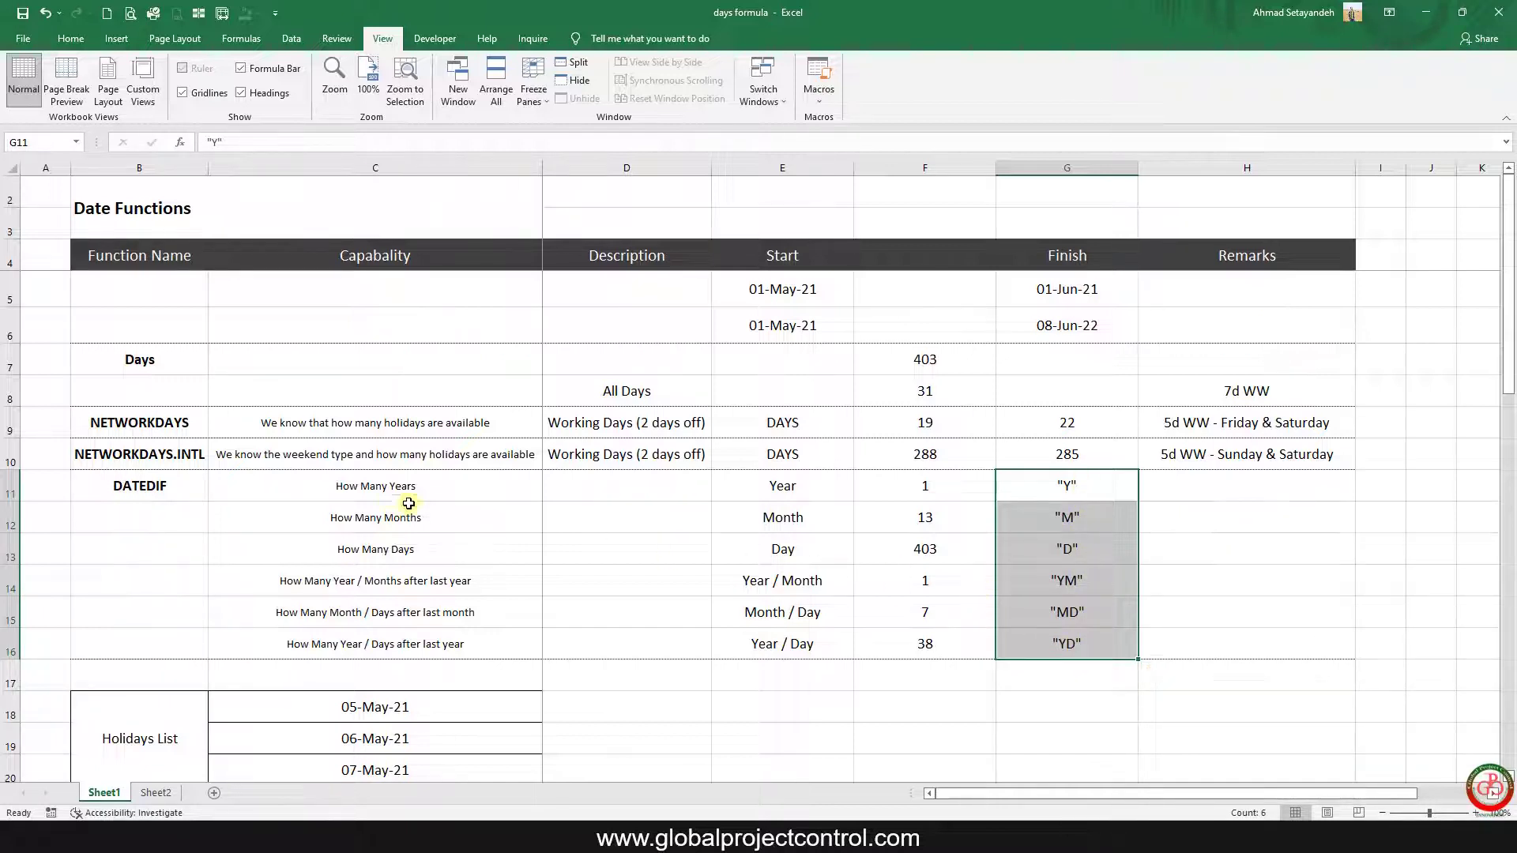
{"action": "left_click", "coordinate": [427, 487]}
{"action": "left_click", "coordinate": [429, 525]}
{"action": "left_click", "coordinate": [429, 550]}
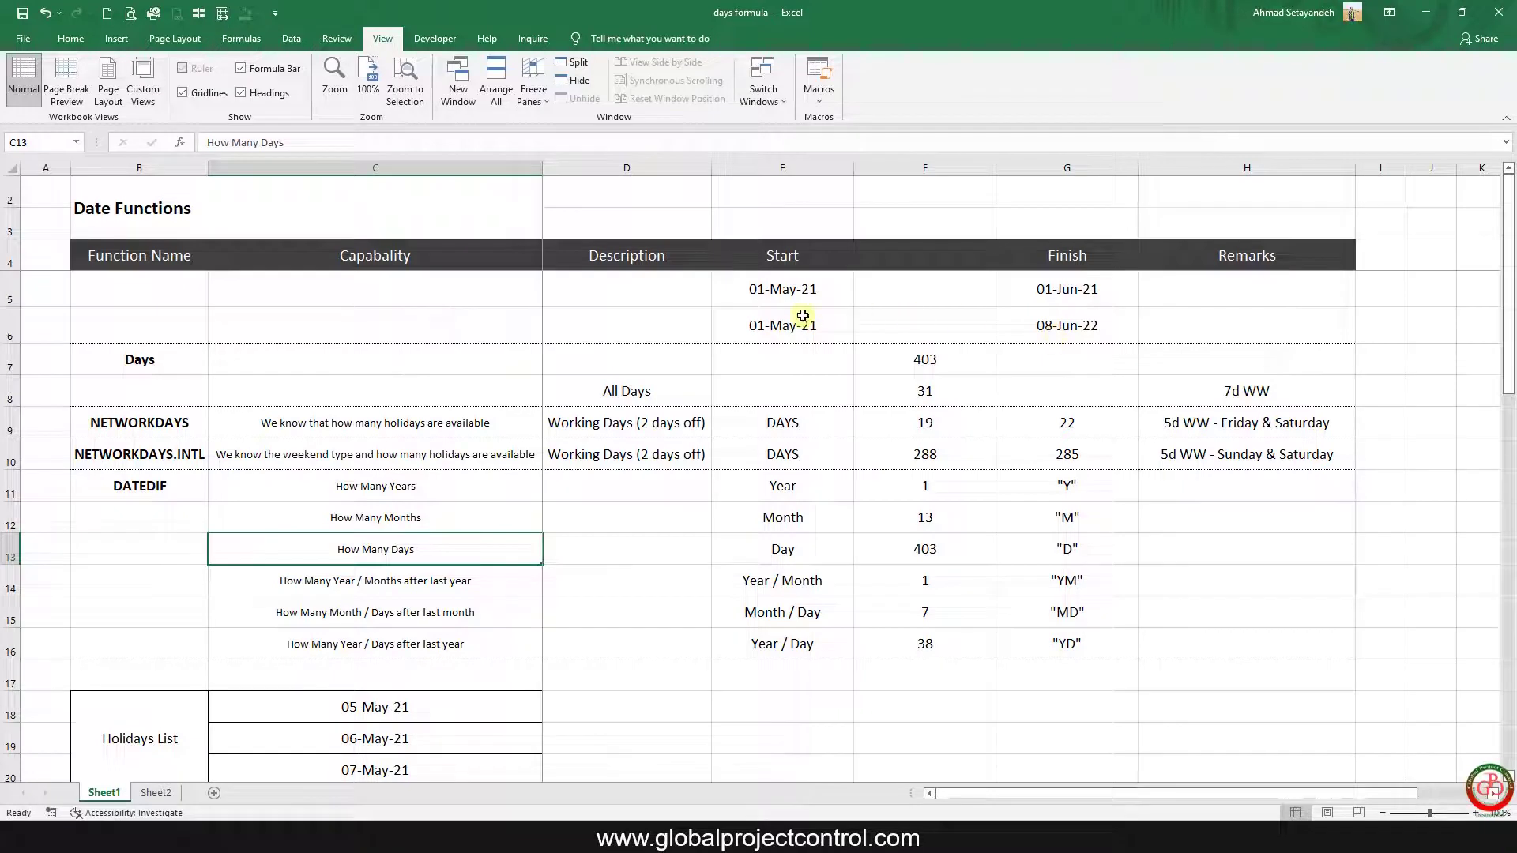
{"action": "left_click_drag", "start_coordinate": [941, 457], "coordinate": [1019, 355]}
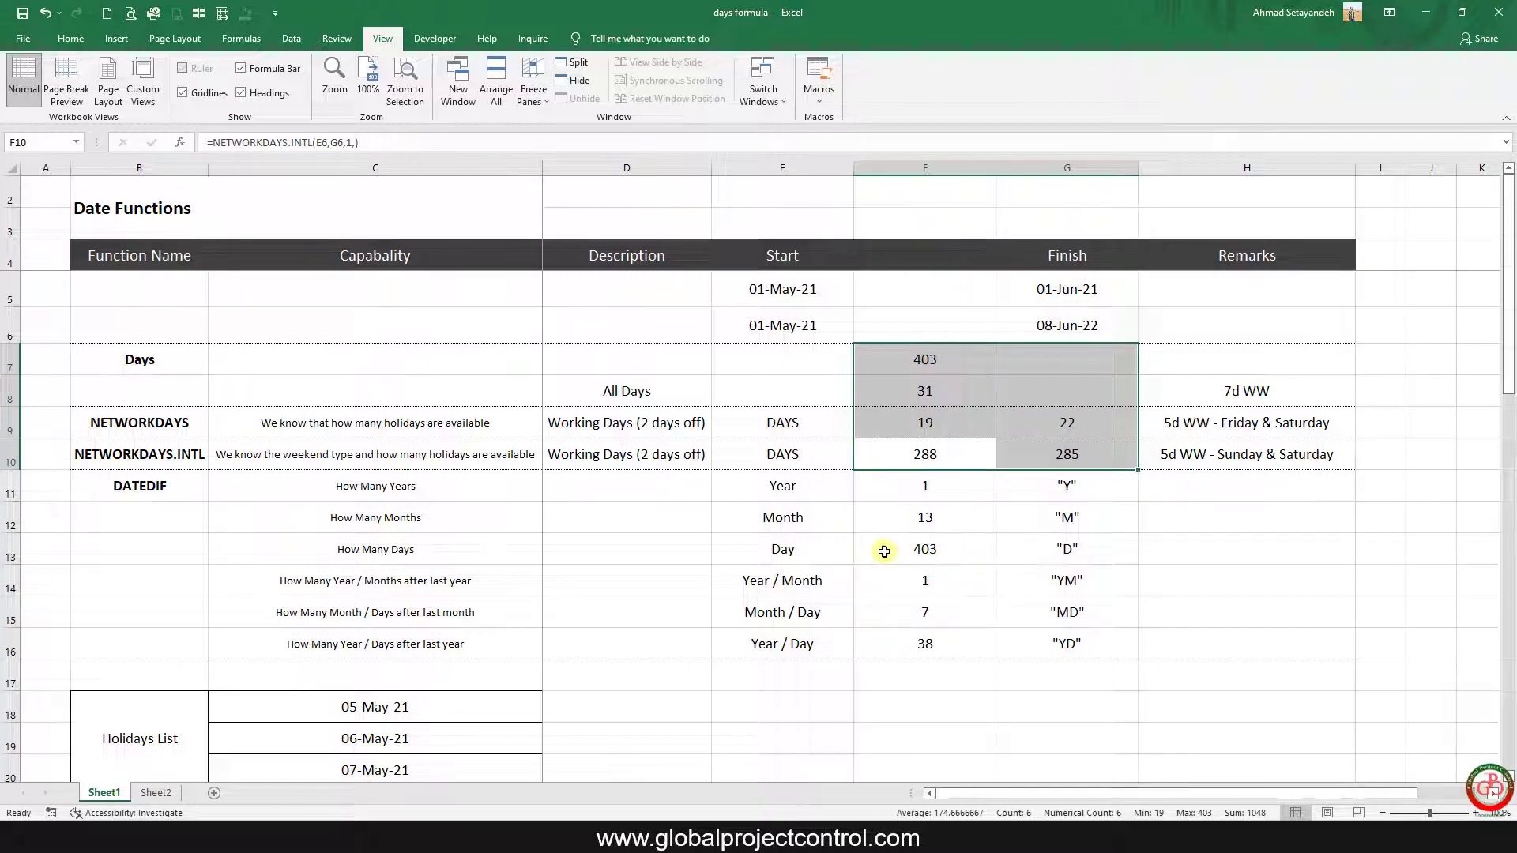
{"action": "left_click_drag", "start_coordinate": [802, 321], "coordinate": [1045, 317]}
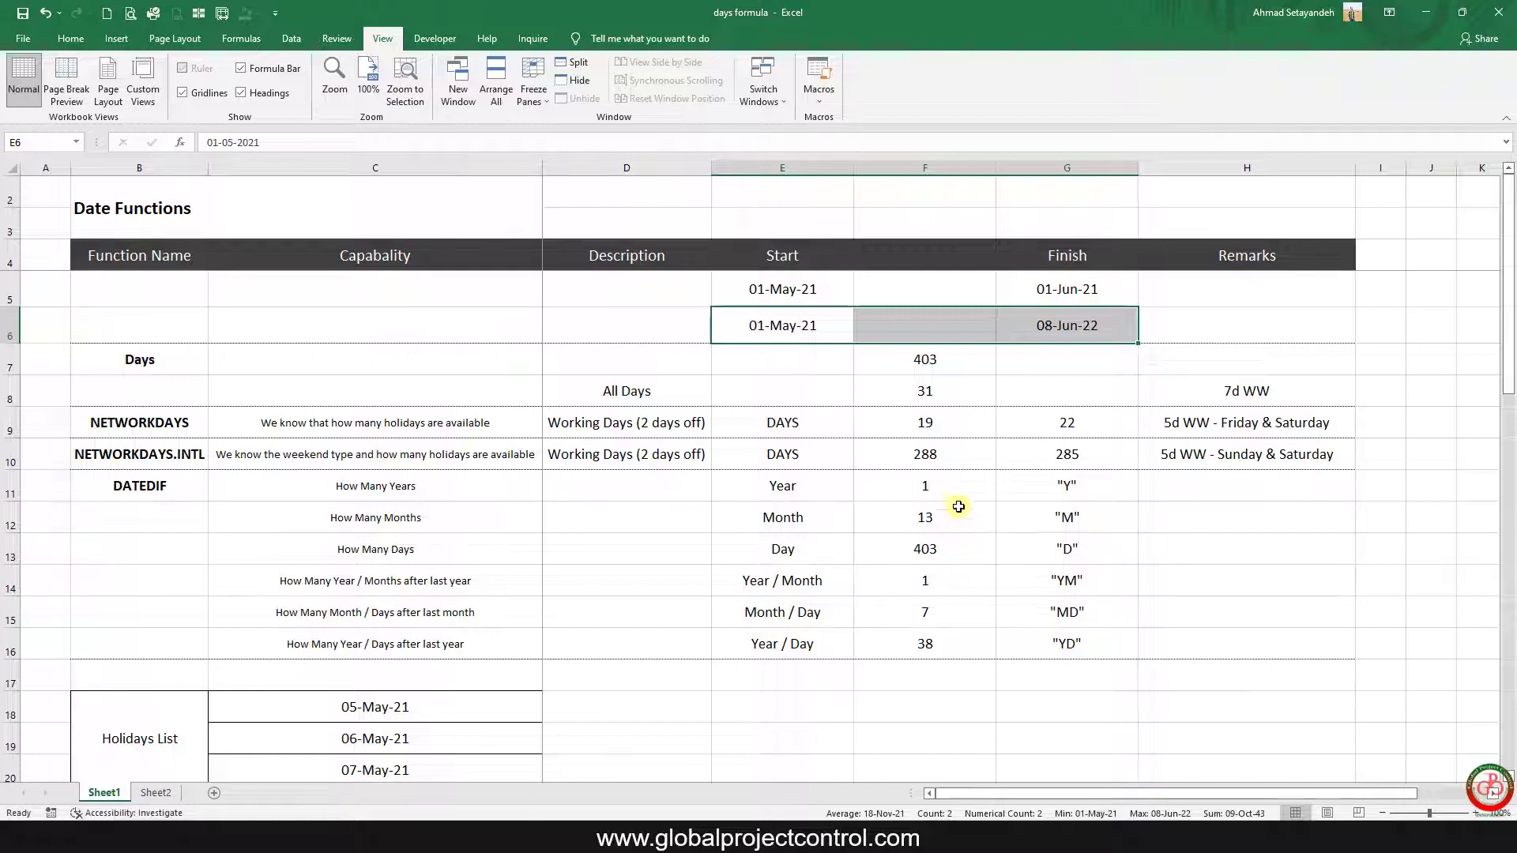
{"action": "left_click", "coordinate": [952, 485]}
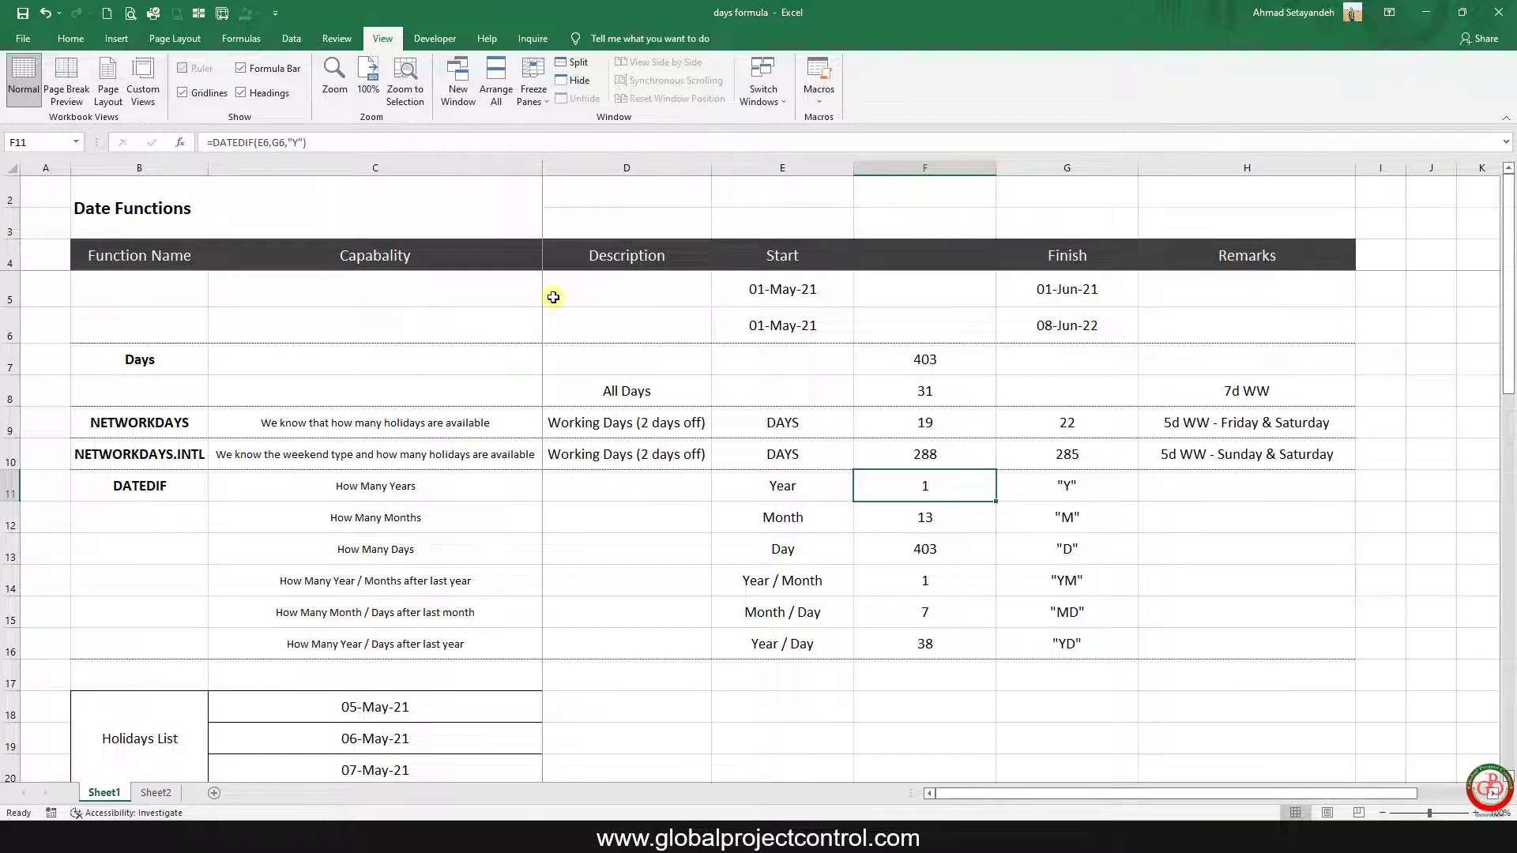
Step: Enter =DATEDIF(E6,G6,"Y") in F11, returning 1 whole year
{"action": "type", "text": "="}
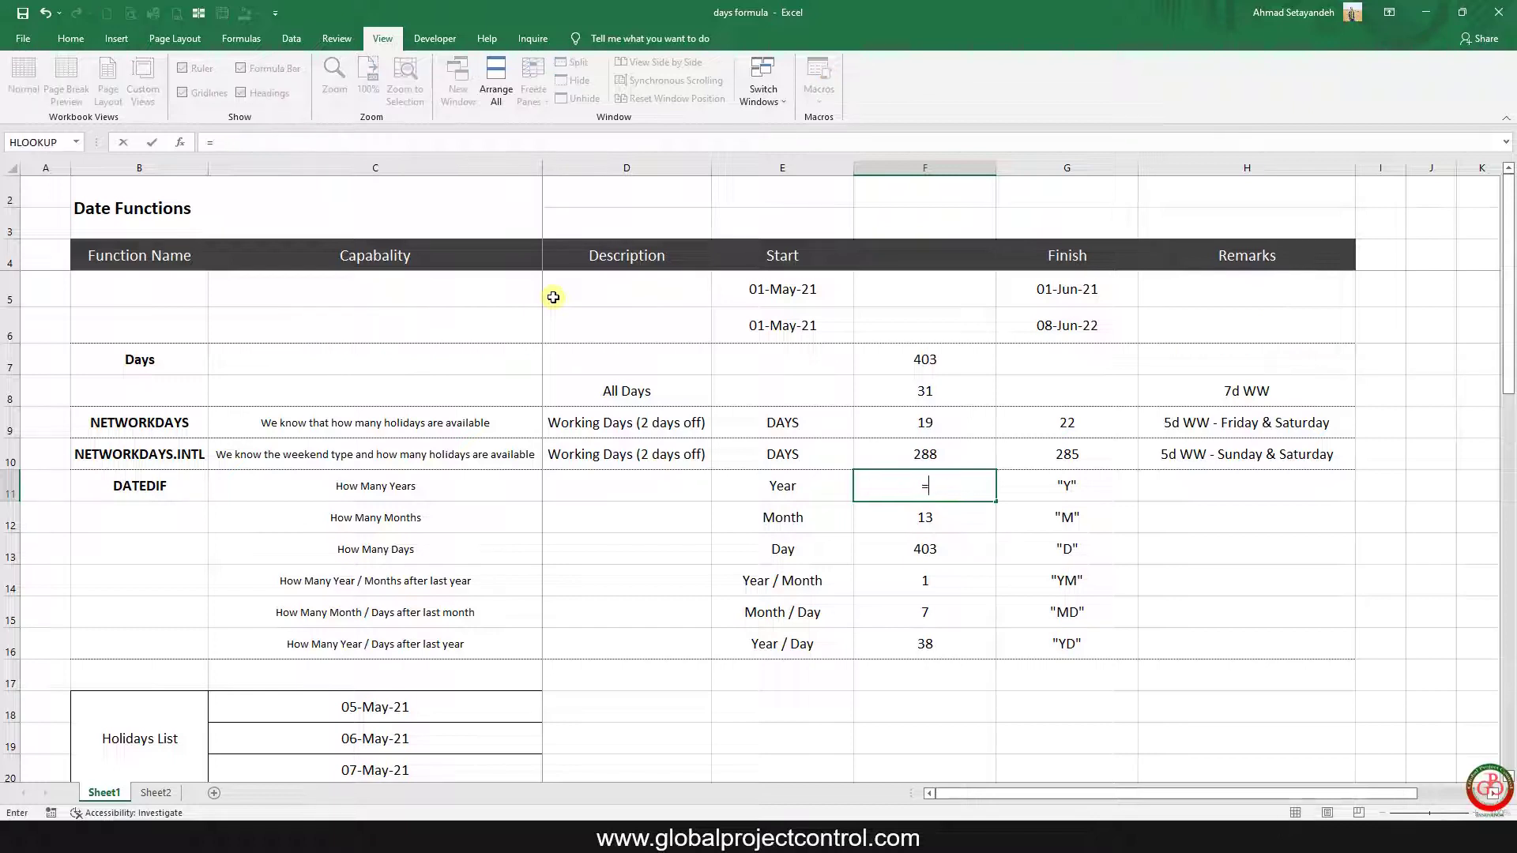
{"action": "type", "text": "datedif("}
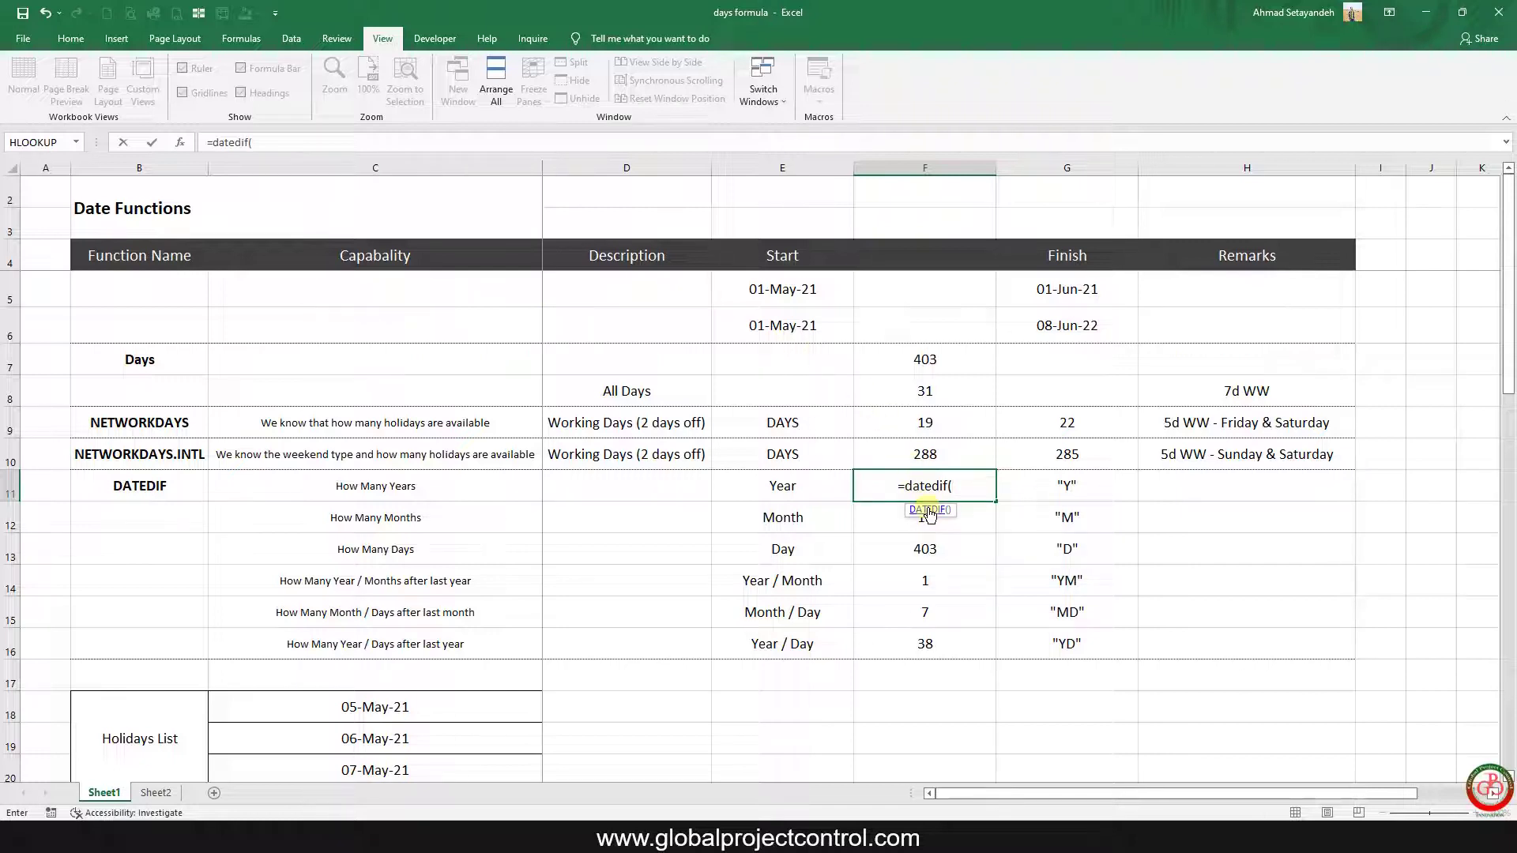
{"action": "left_click", "coordinate": [798, 324]}
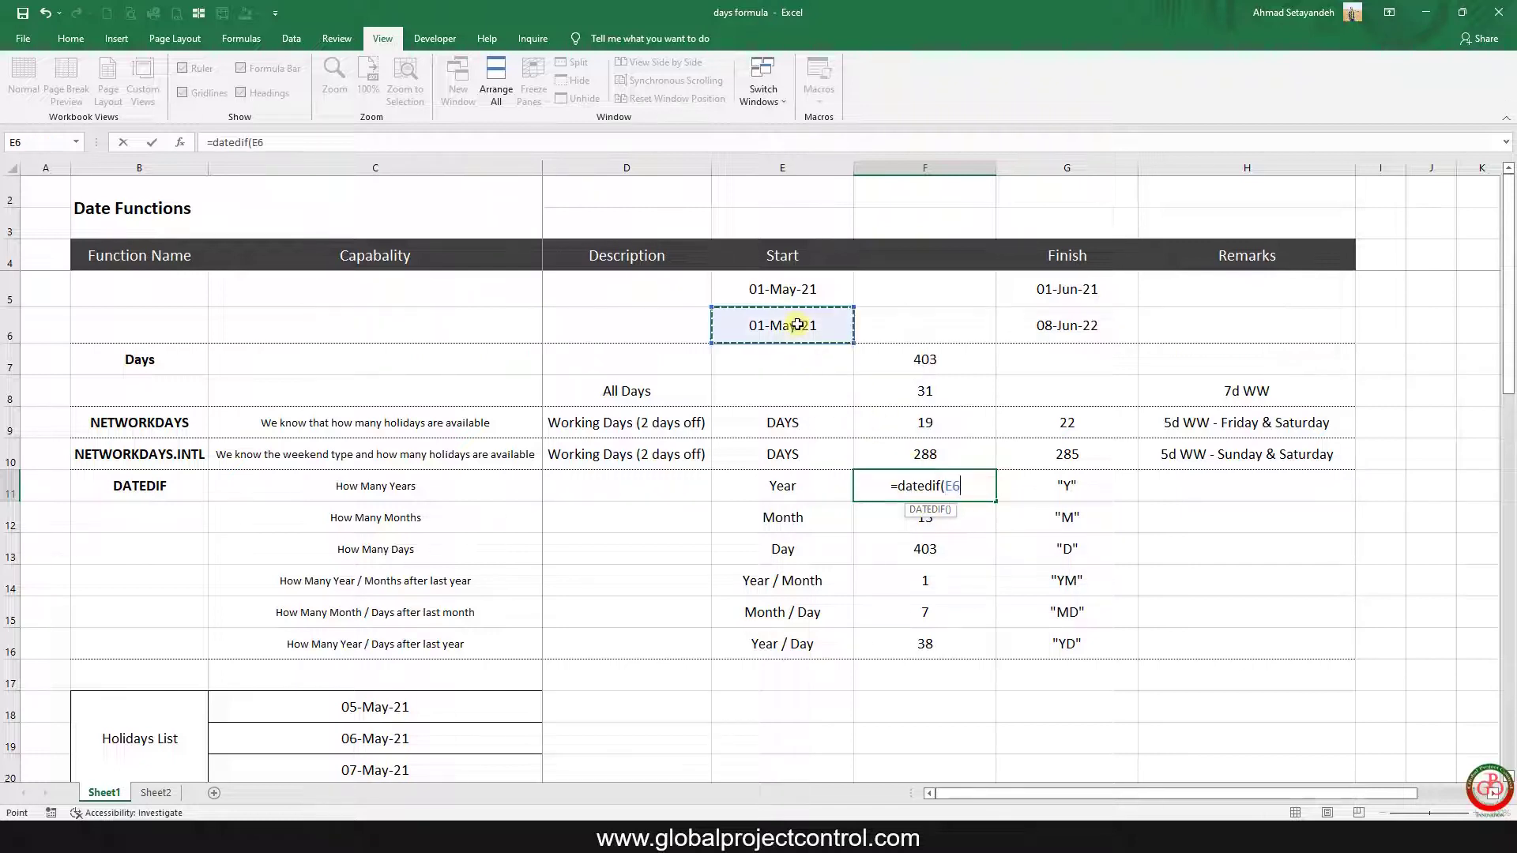
{"action": "type", "text": "."}
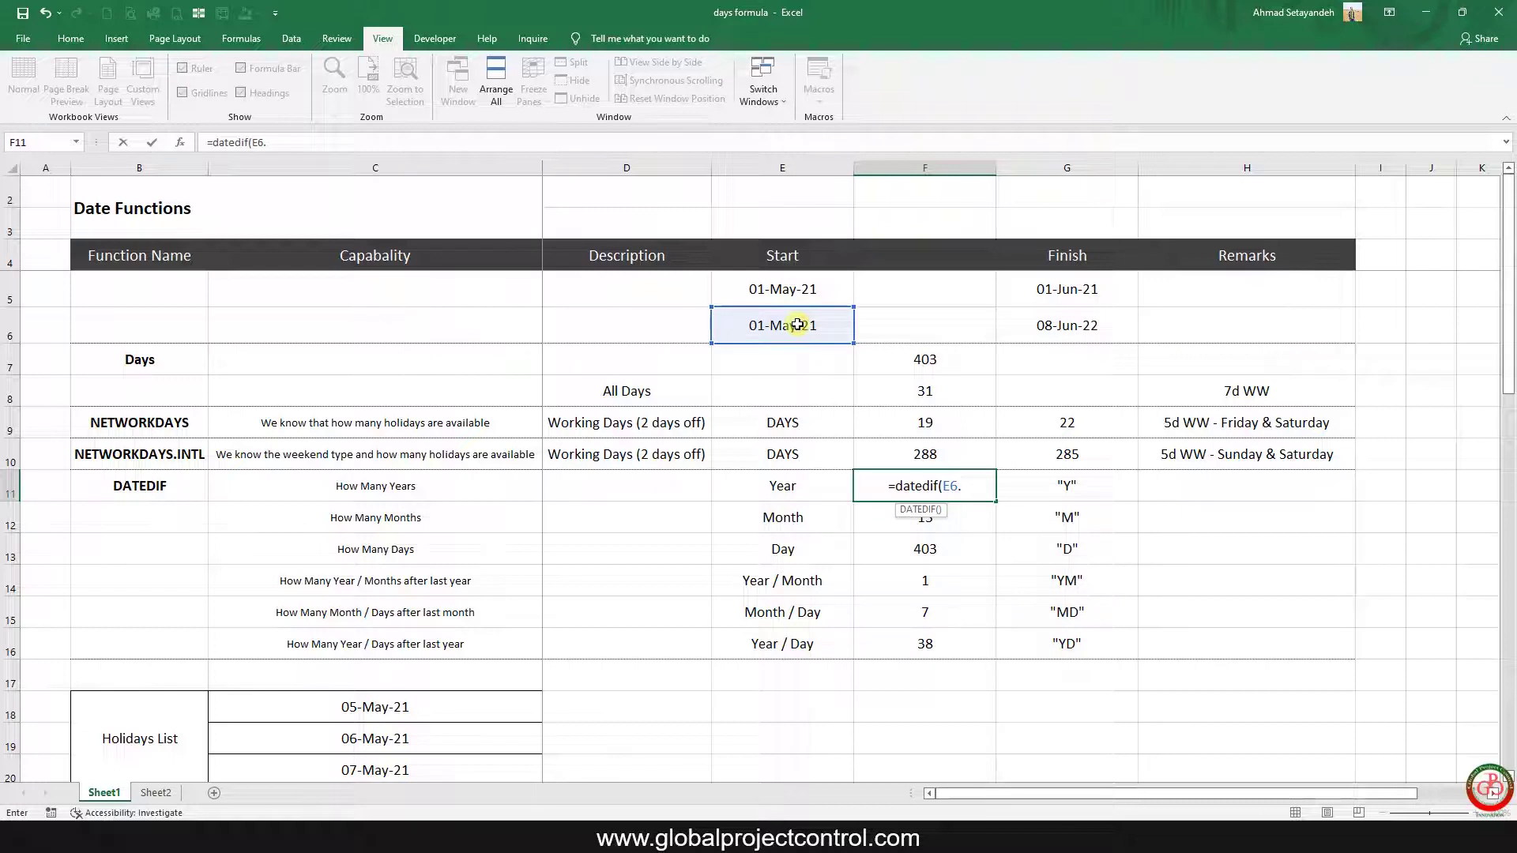
{"action": "key", "text": "BackSpace"}
{"action": "type", "text": ","}
{"action": "left_click", "coordinate": [1086, 323]}
{"action": "type", "text": ","}
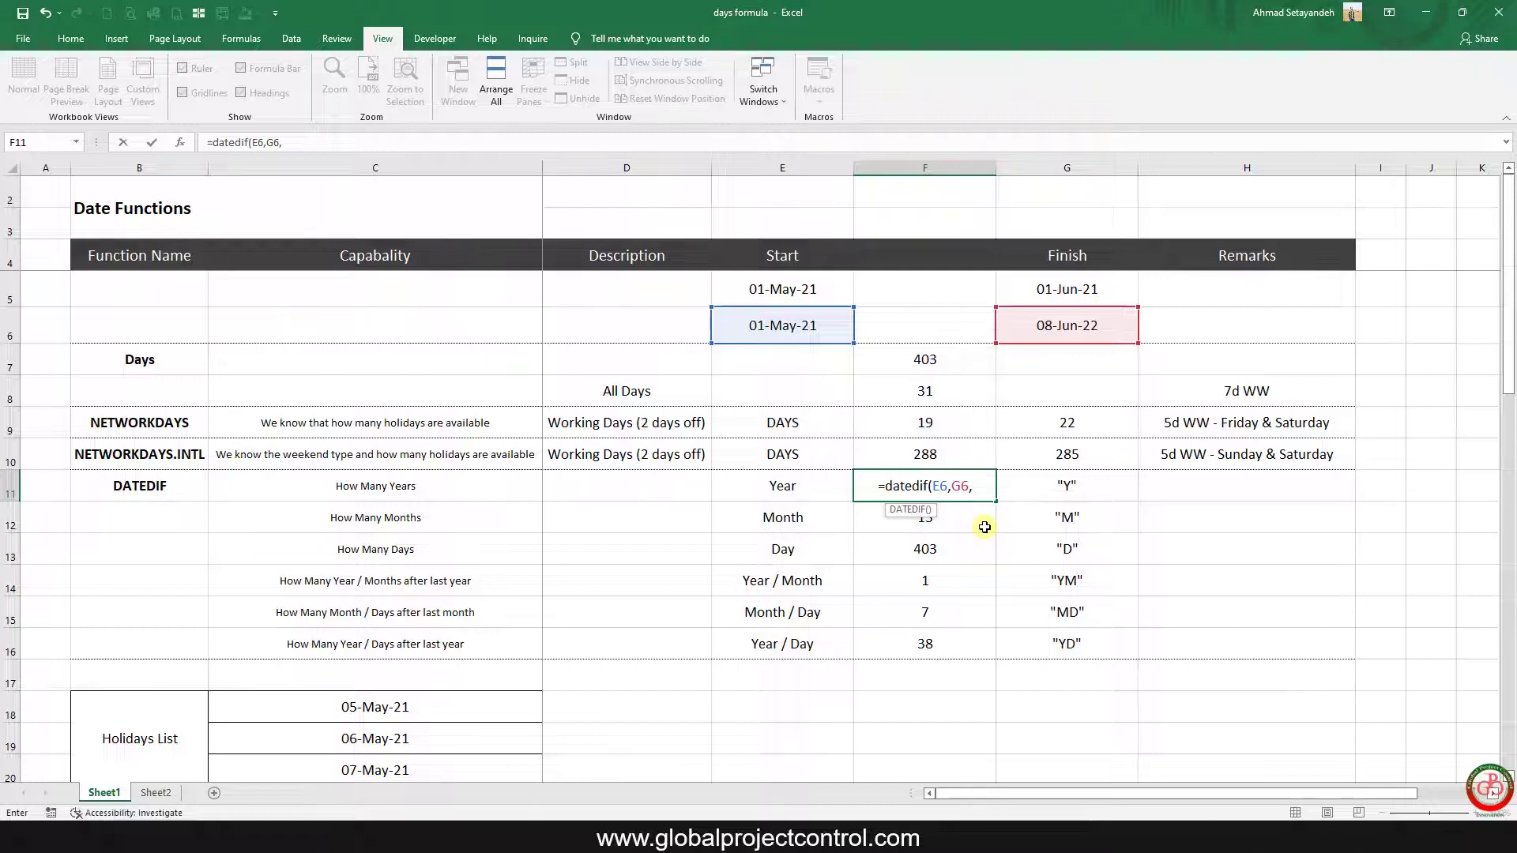
{"action": "type", "text": "\""}
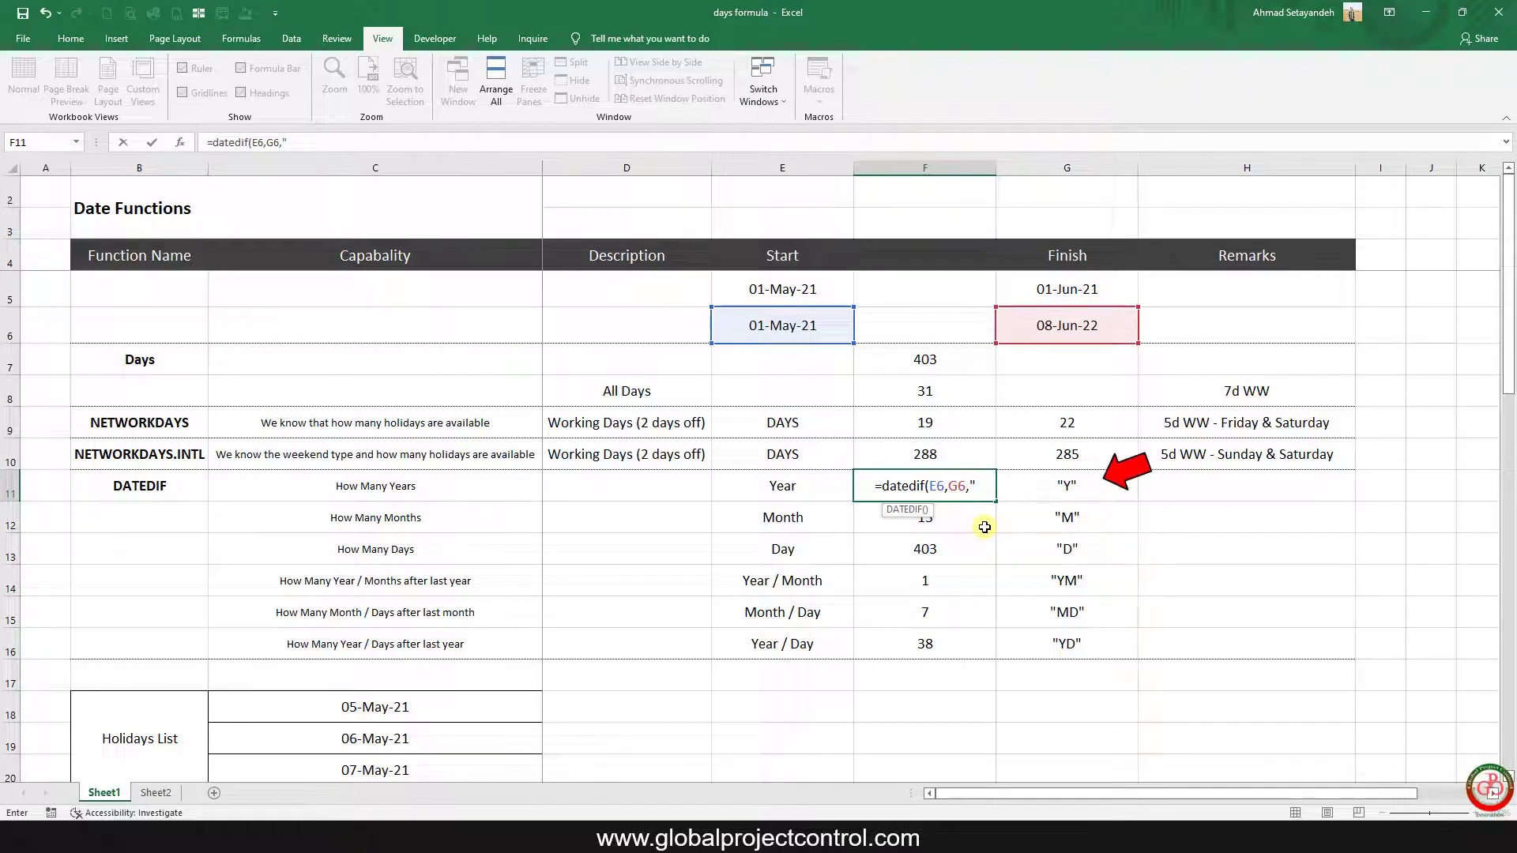
{"action": "type", "text": "Y\""}
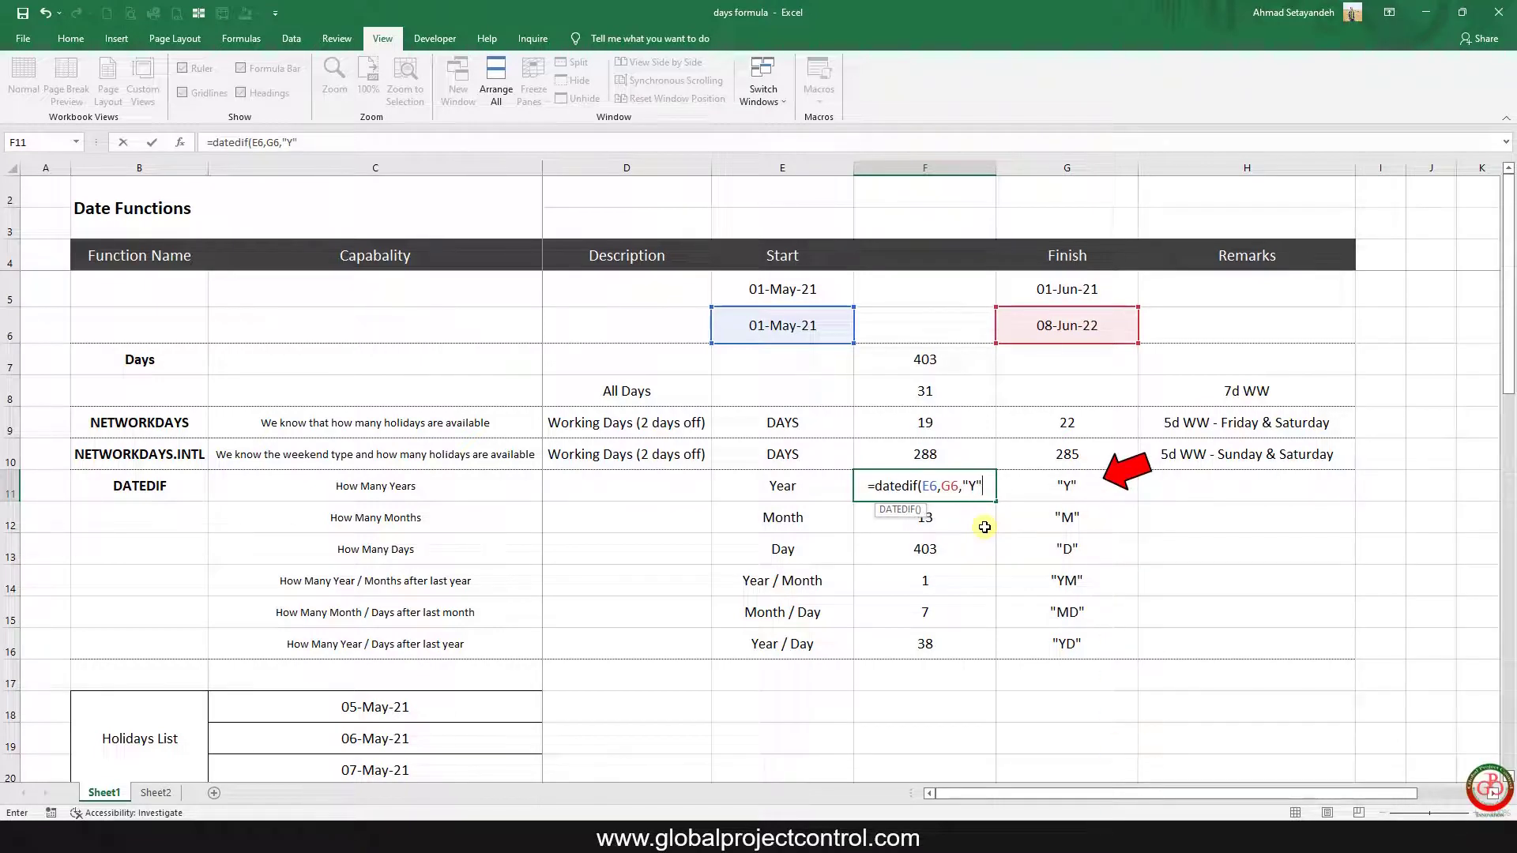
{"action": "type", "text": ")"}
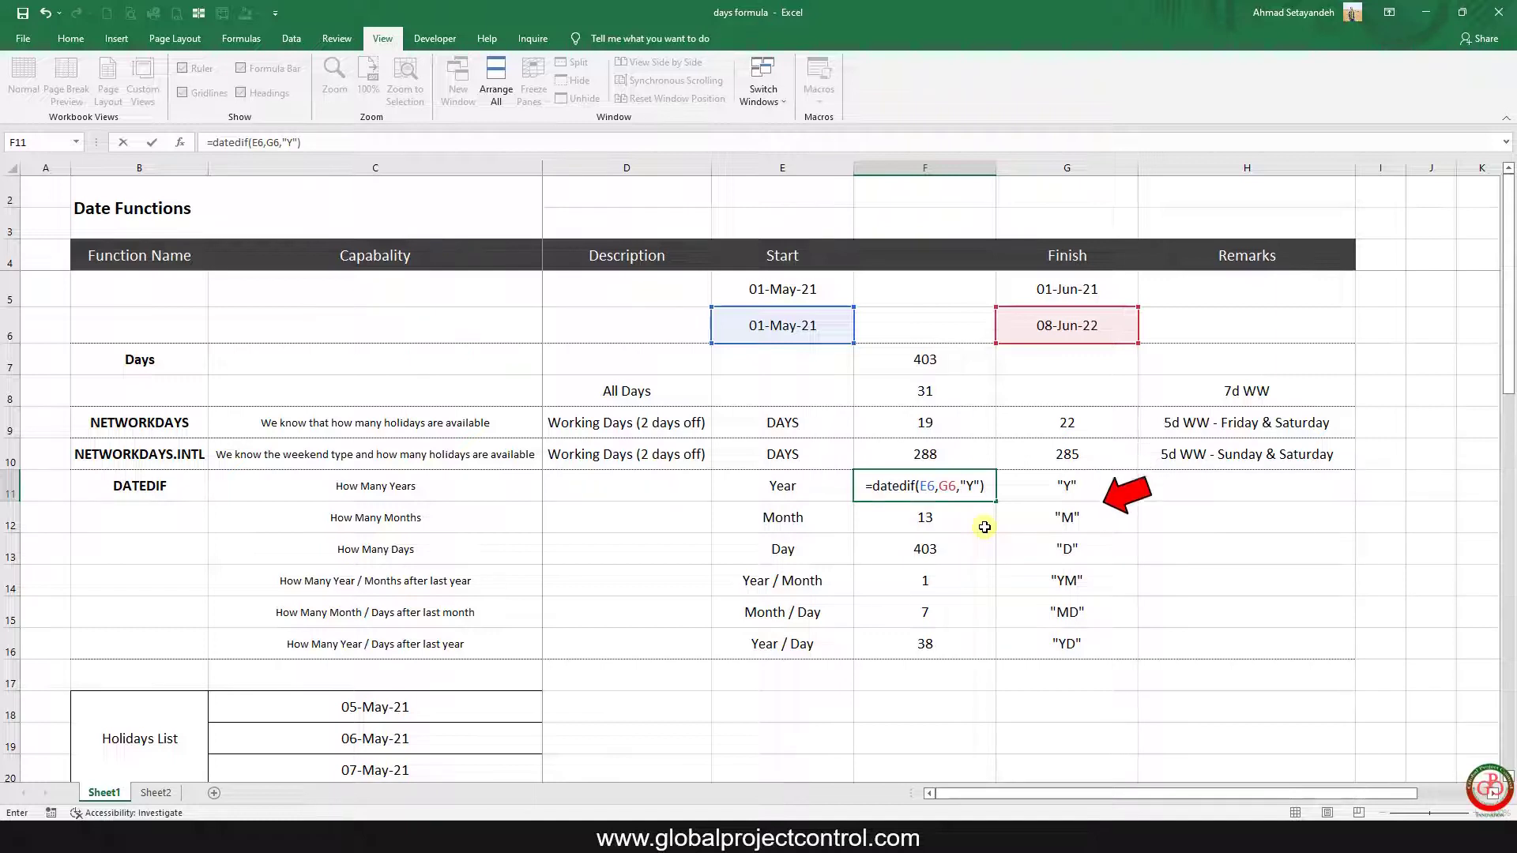
{"action": "key", "text": "Return"}
{"action": "key", "text": "Up"}
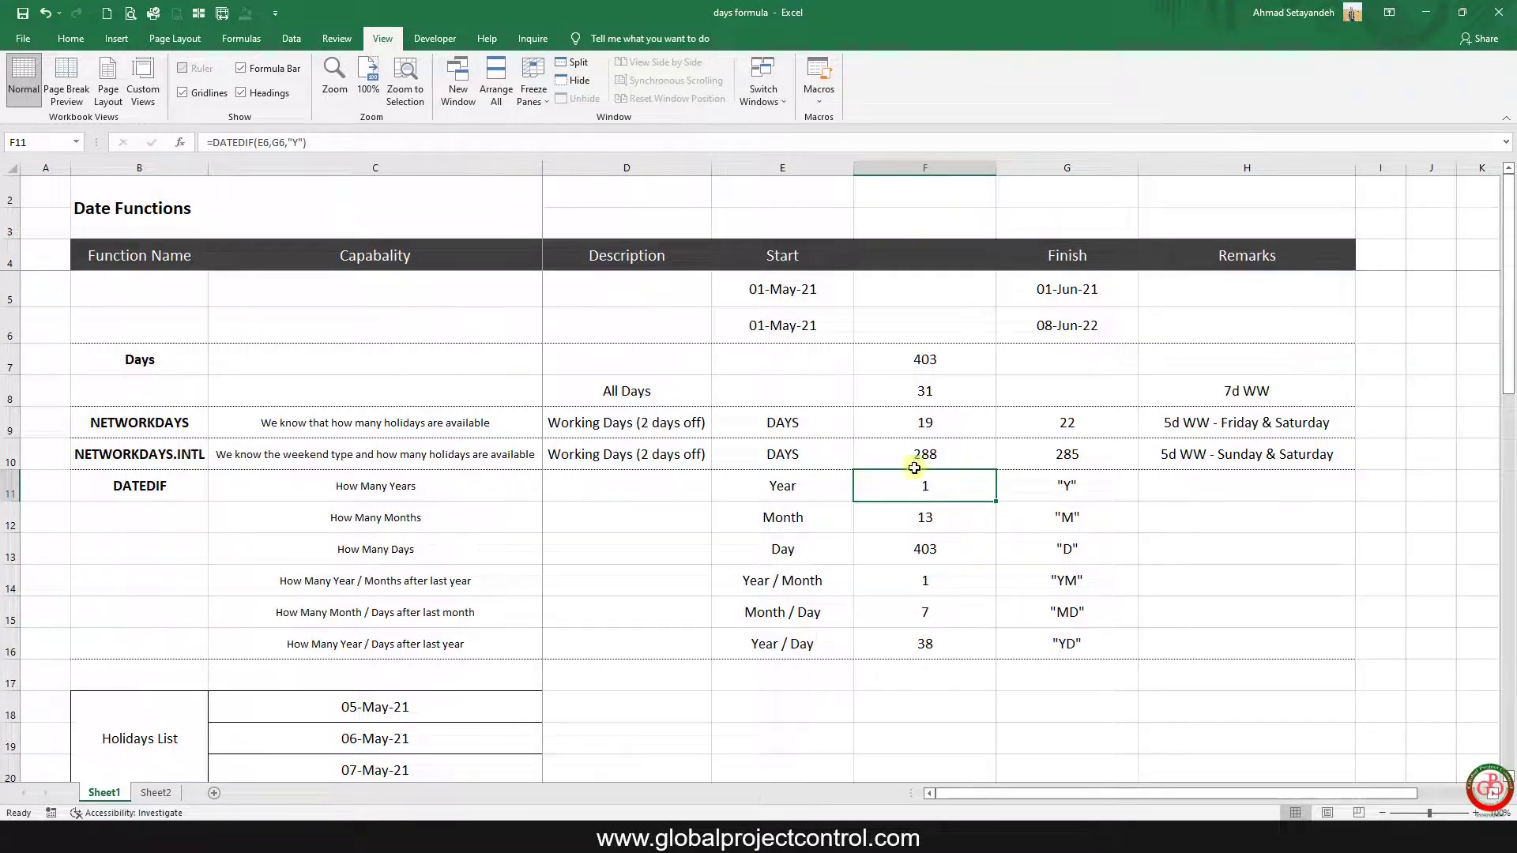
Step: Change F12's unit to "M" so =DATEDIF(E6,G6,"M") returns 13 months
{"action": "left_click", "coordinate": [952, 515]}
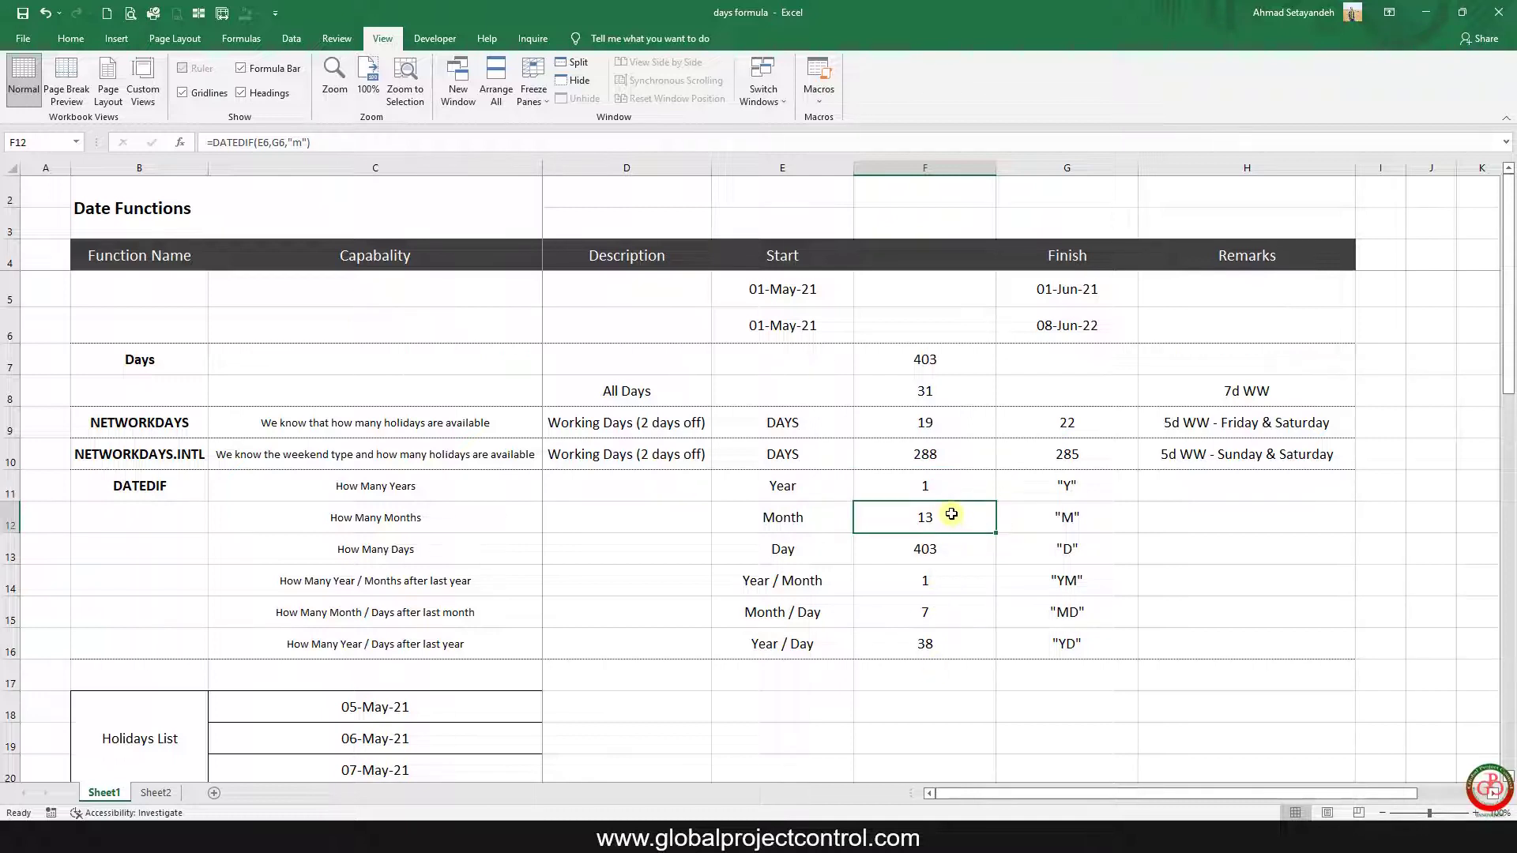
{"action": "double_click", "coordinate": [297, 143]}
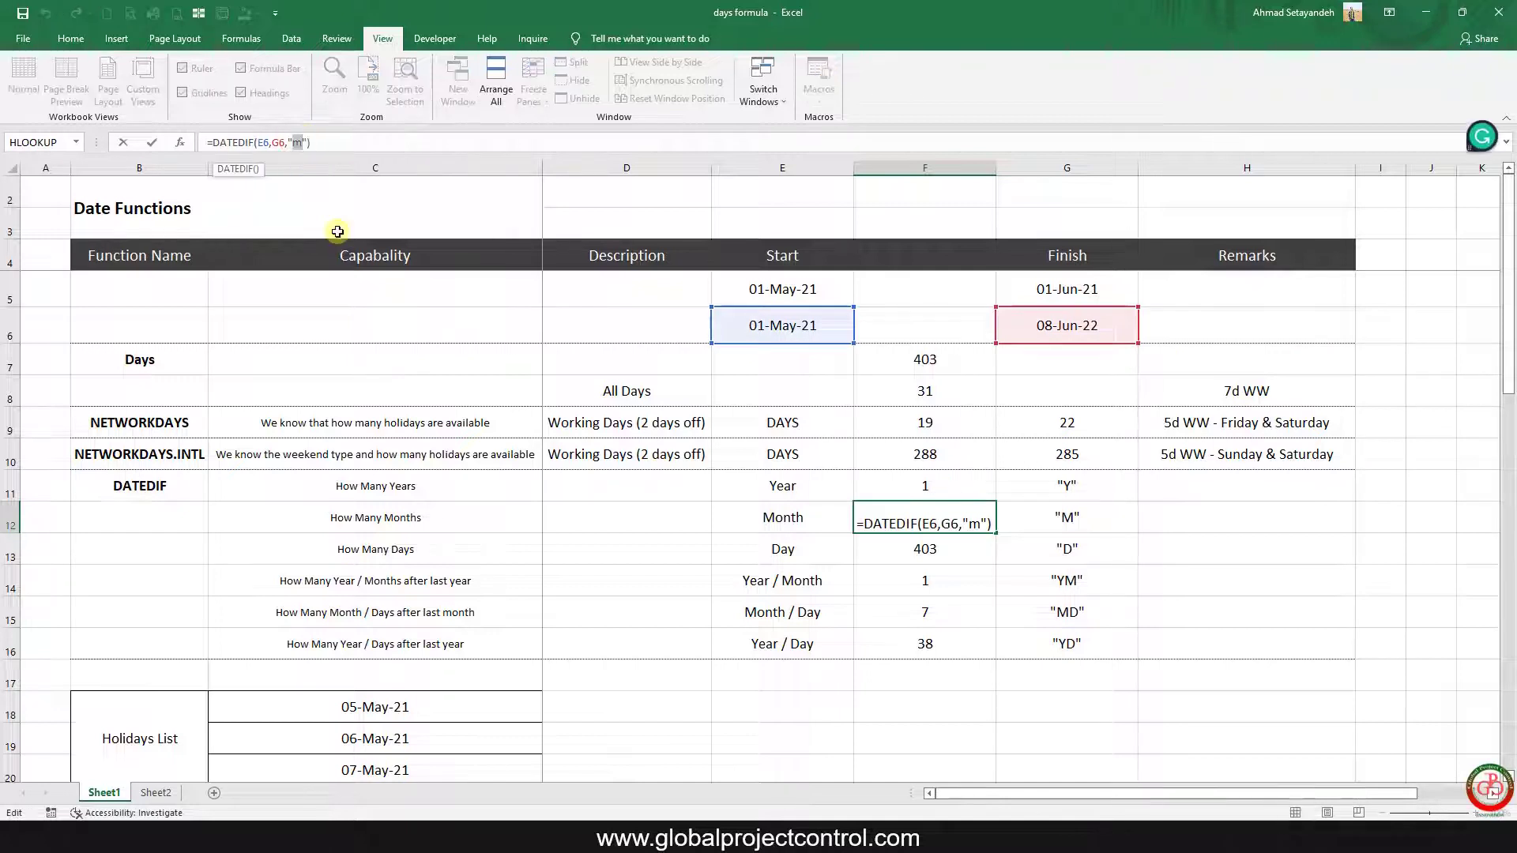
{"action": "type", "text": "M"}
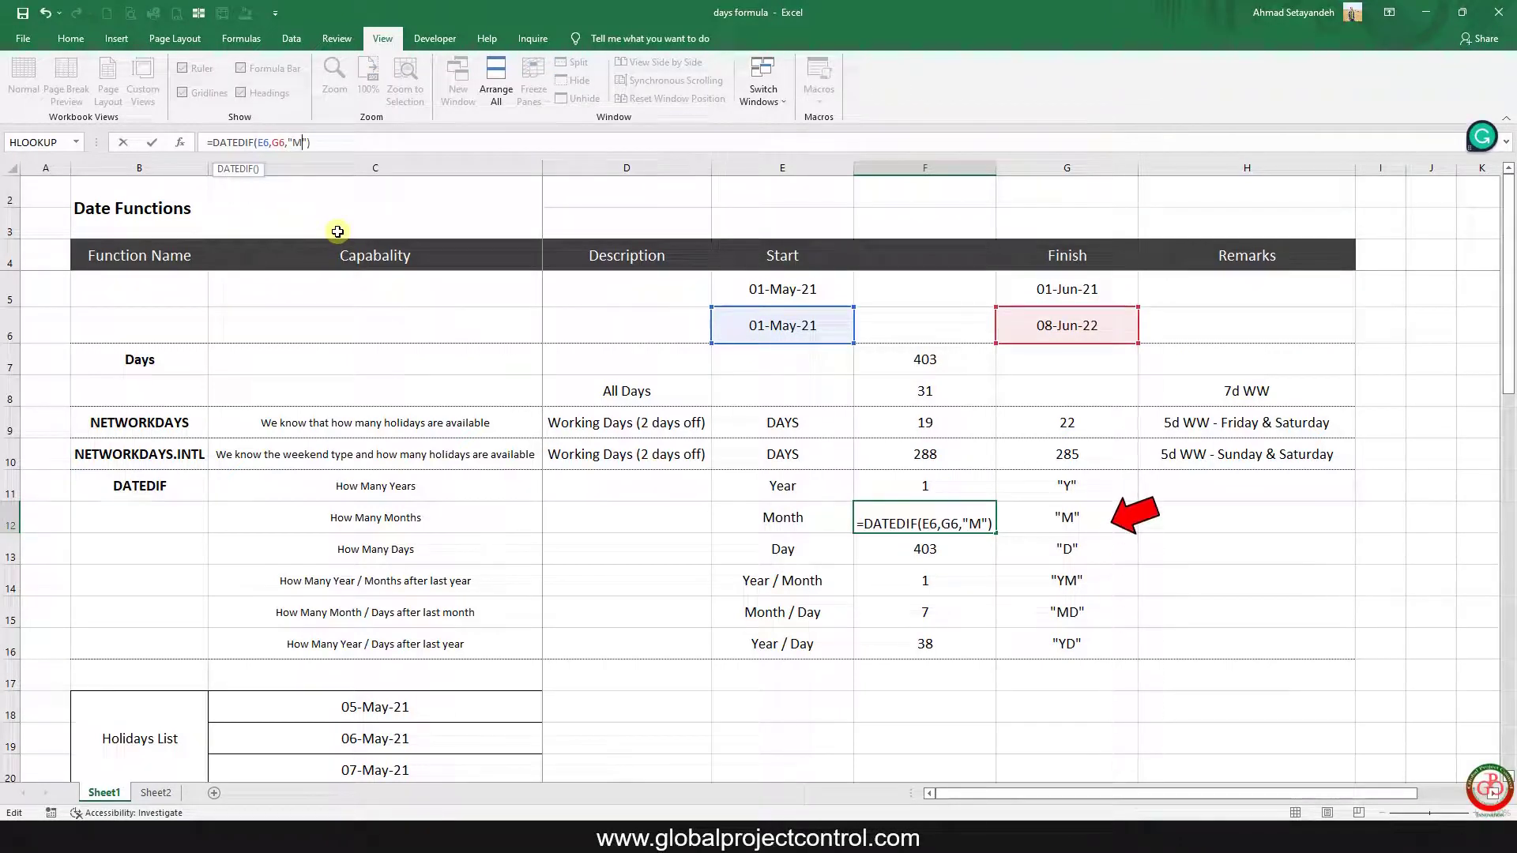
{"action": "key", "text": "Return"}
Step: Review the E6 and G6 dates and recommit F13's =DATEDIF(E6,G6,"D"), returning 403 days
{"action": "left_click", "coordinate": [936, 507]}
{"action": "left_click", "coordinate": [1049, 315]}
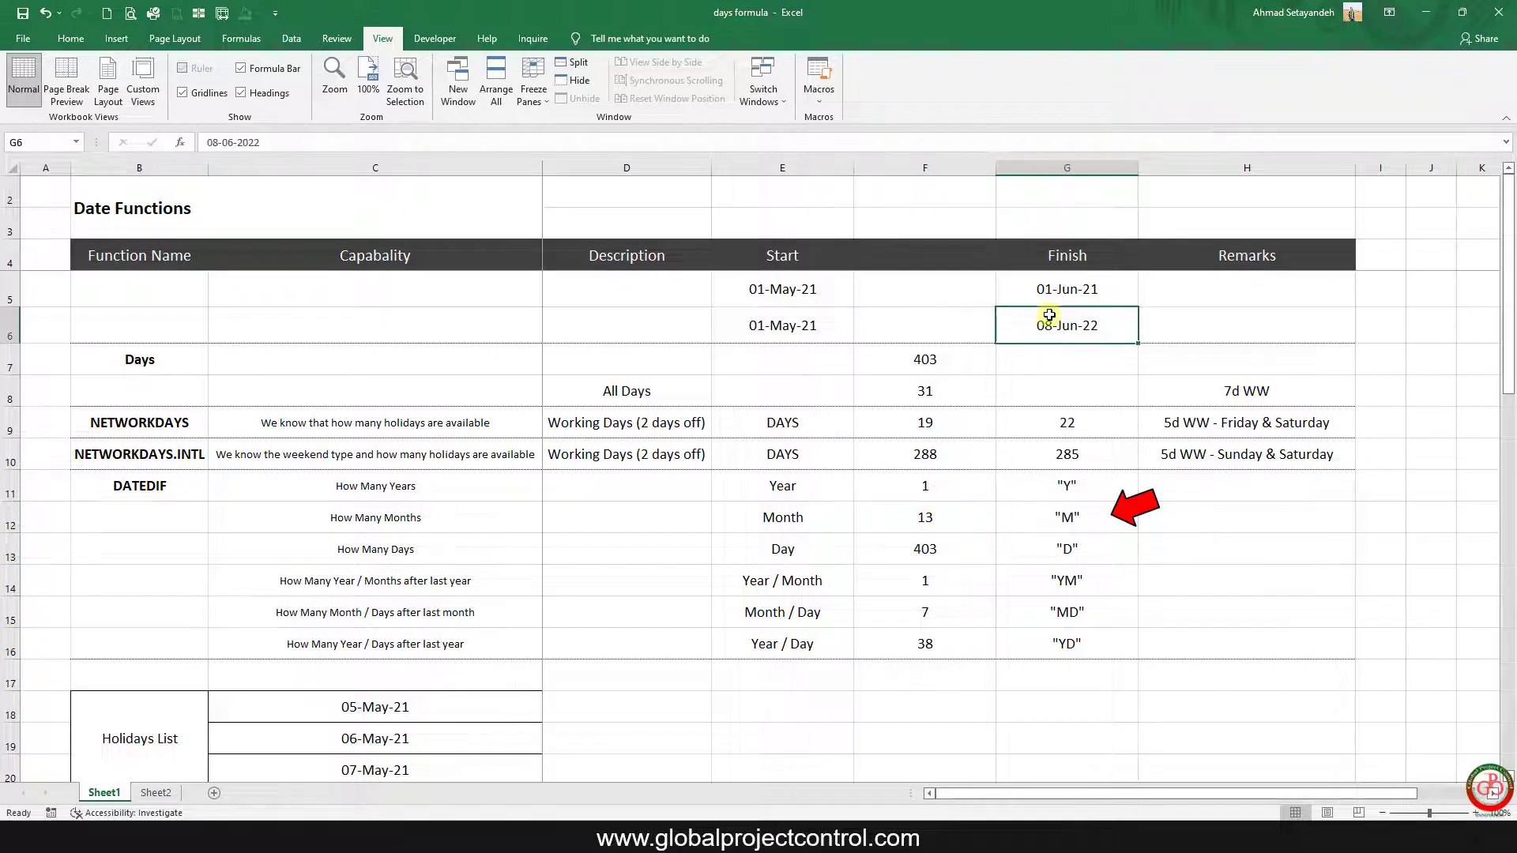
{"action": "left_click", "coordinate": [801, 326], "text": "ctrl"}
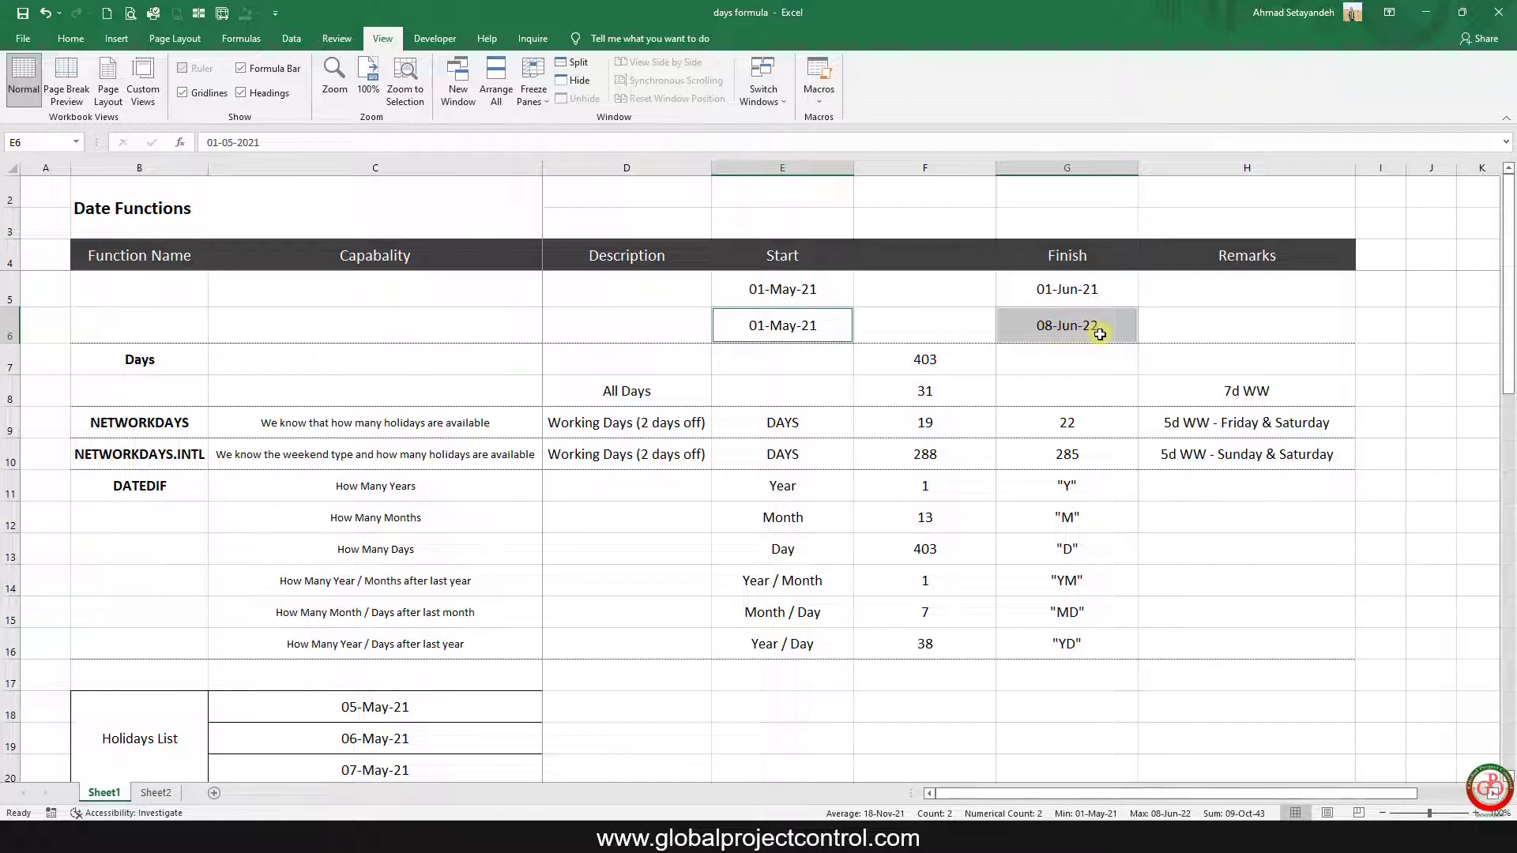
{"action": "left_click", "coordinate": [955, 517]}
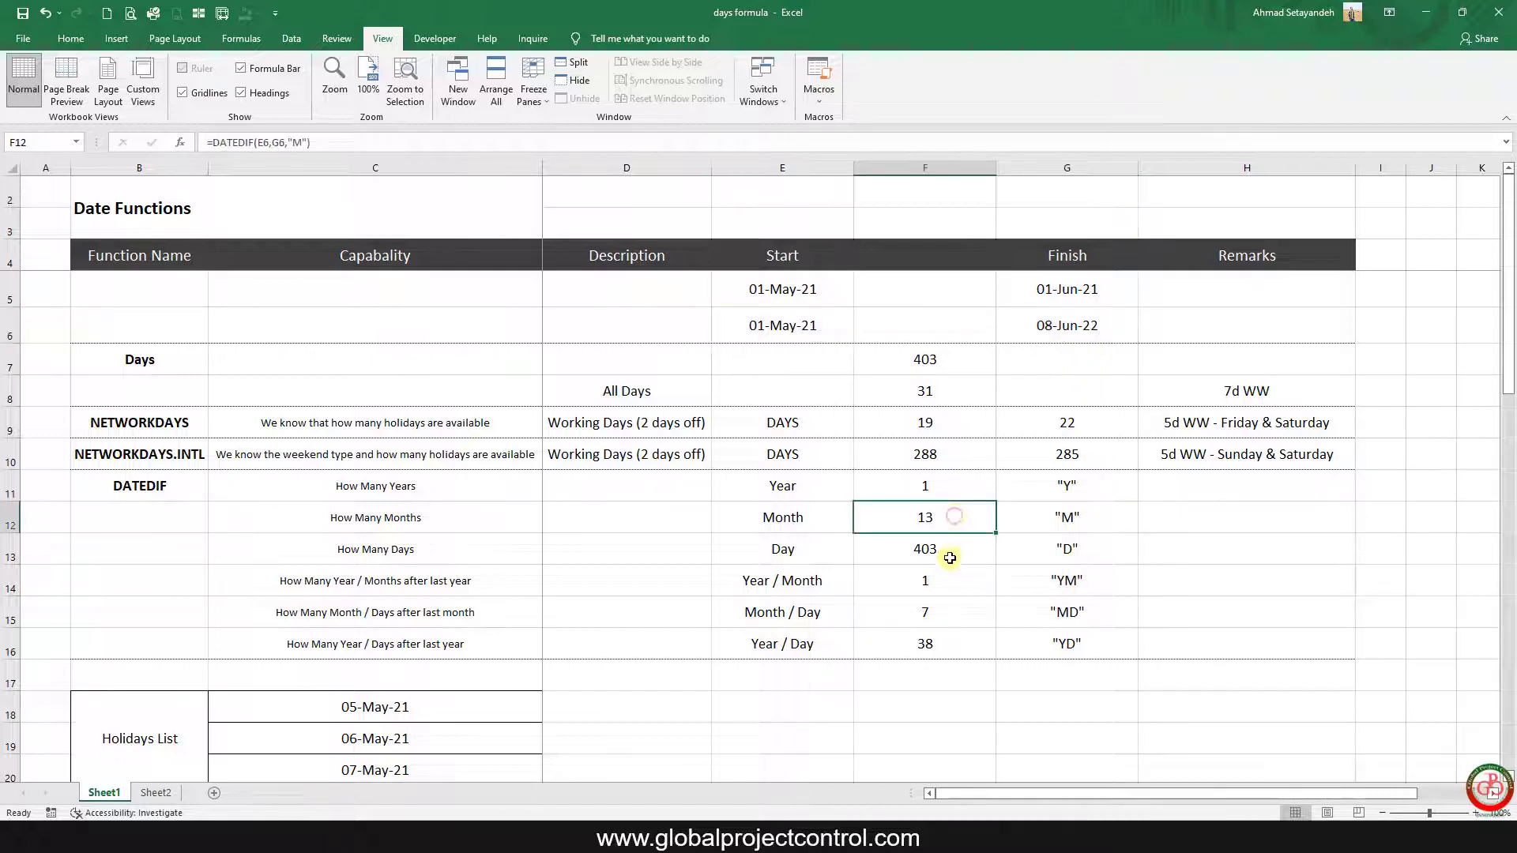
{"action": "left_click", "coordinate": [949, 549]}
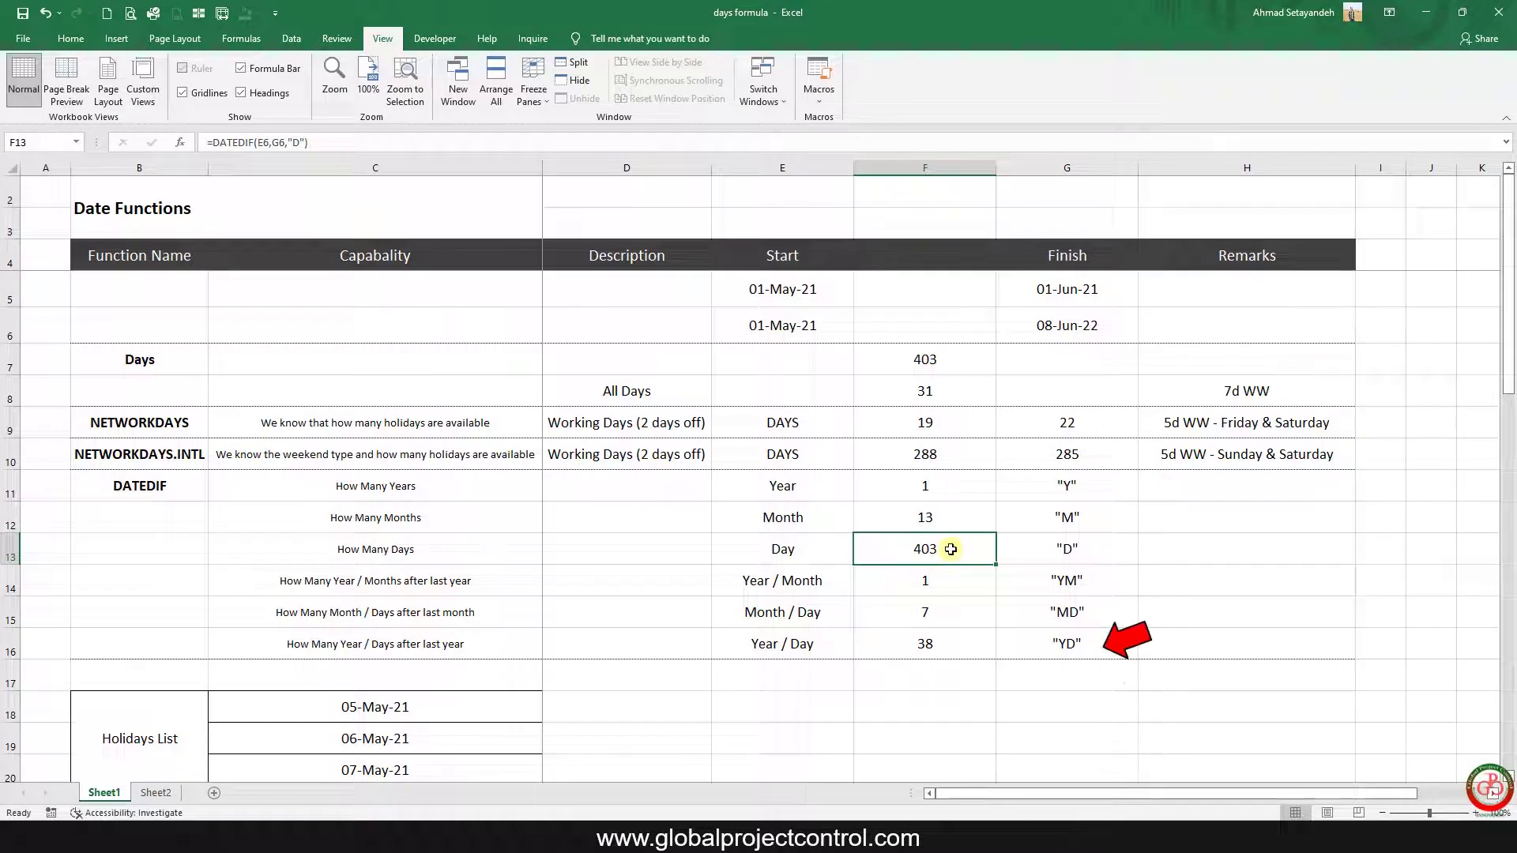
{"action": "left_click", "coordinate": [294, 141]}
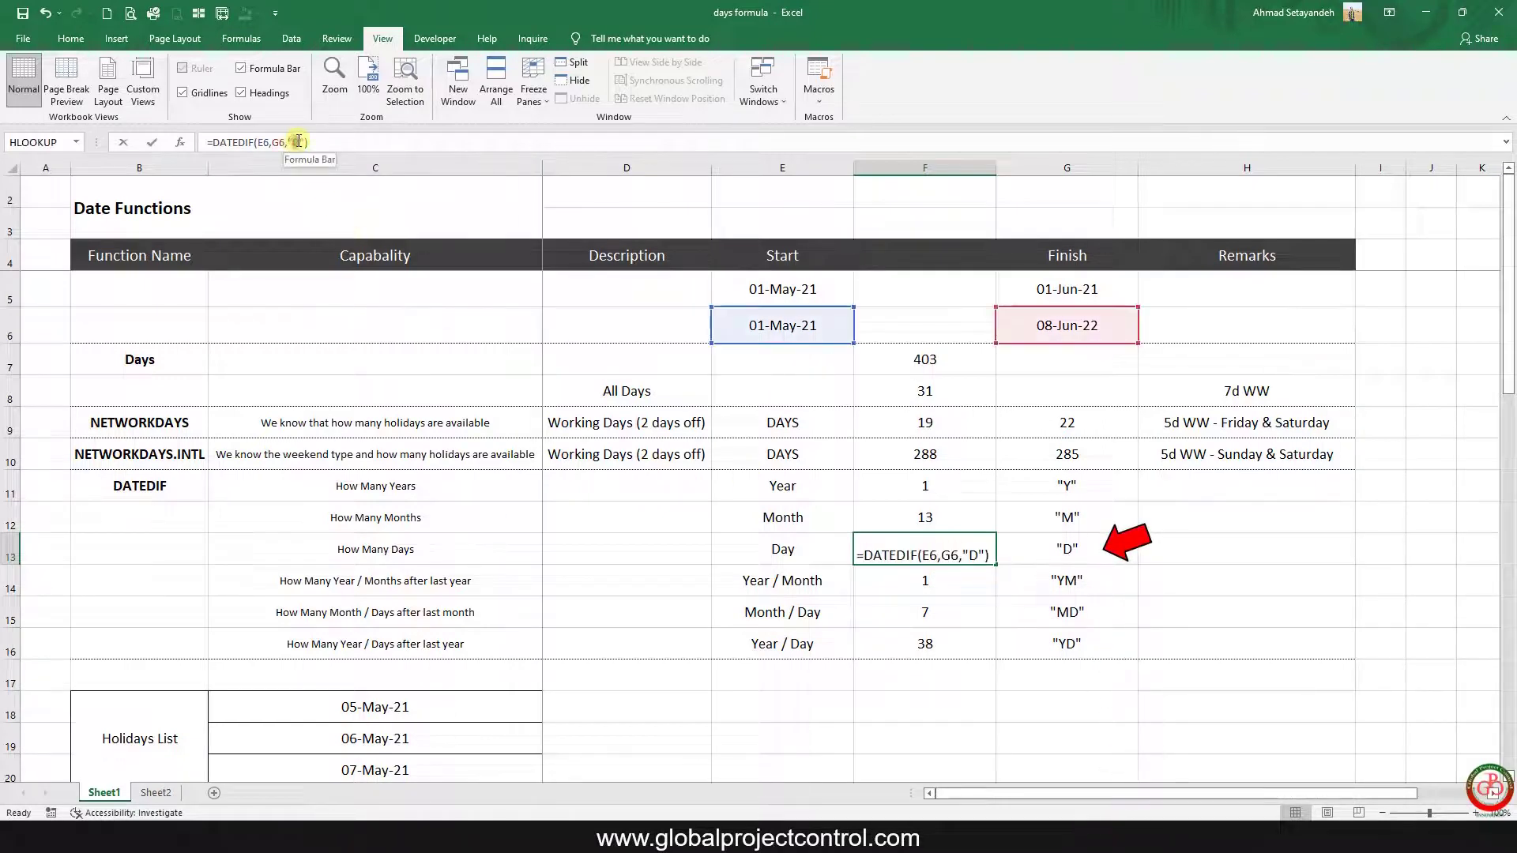
{"action": "key", "text": "Return"}
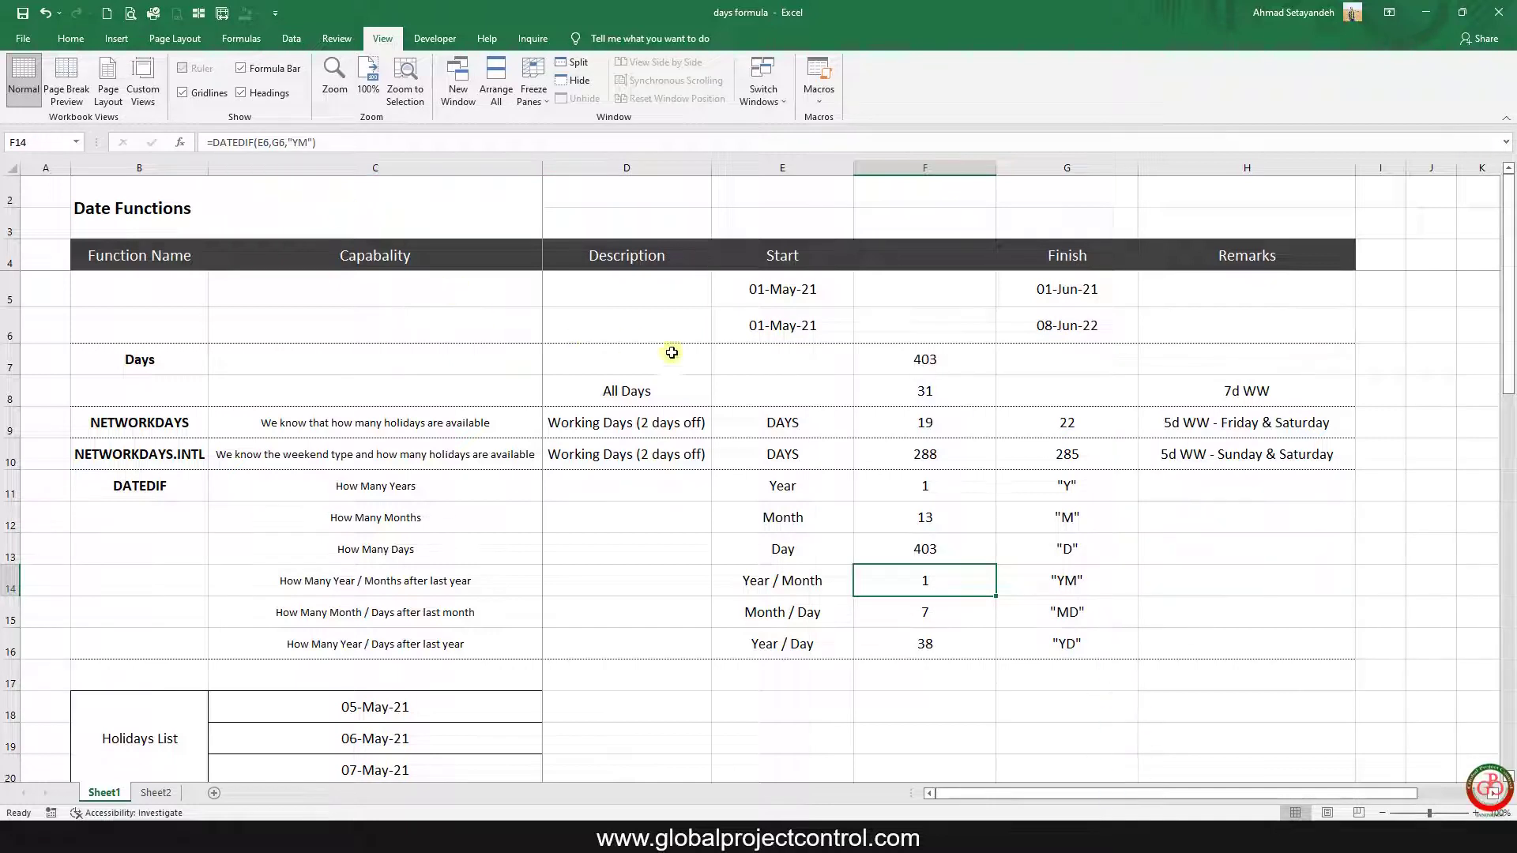
Step: Set the finish date in G6 to =TODAY()
{"action": "left_click", "coordinate": [1060, 324]}
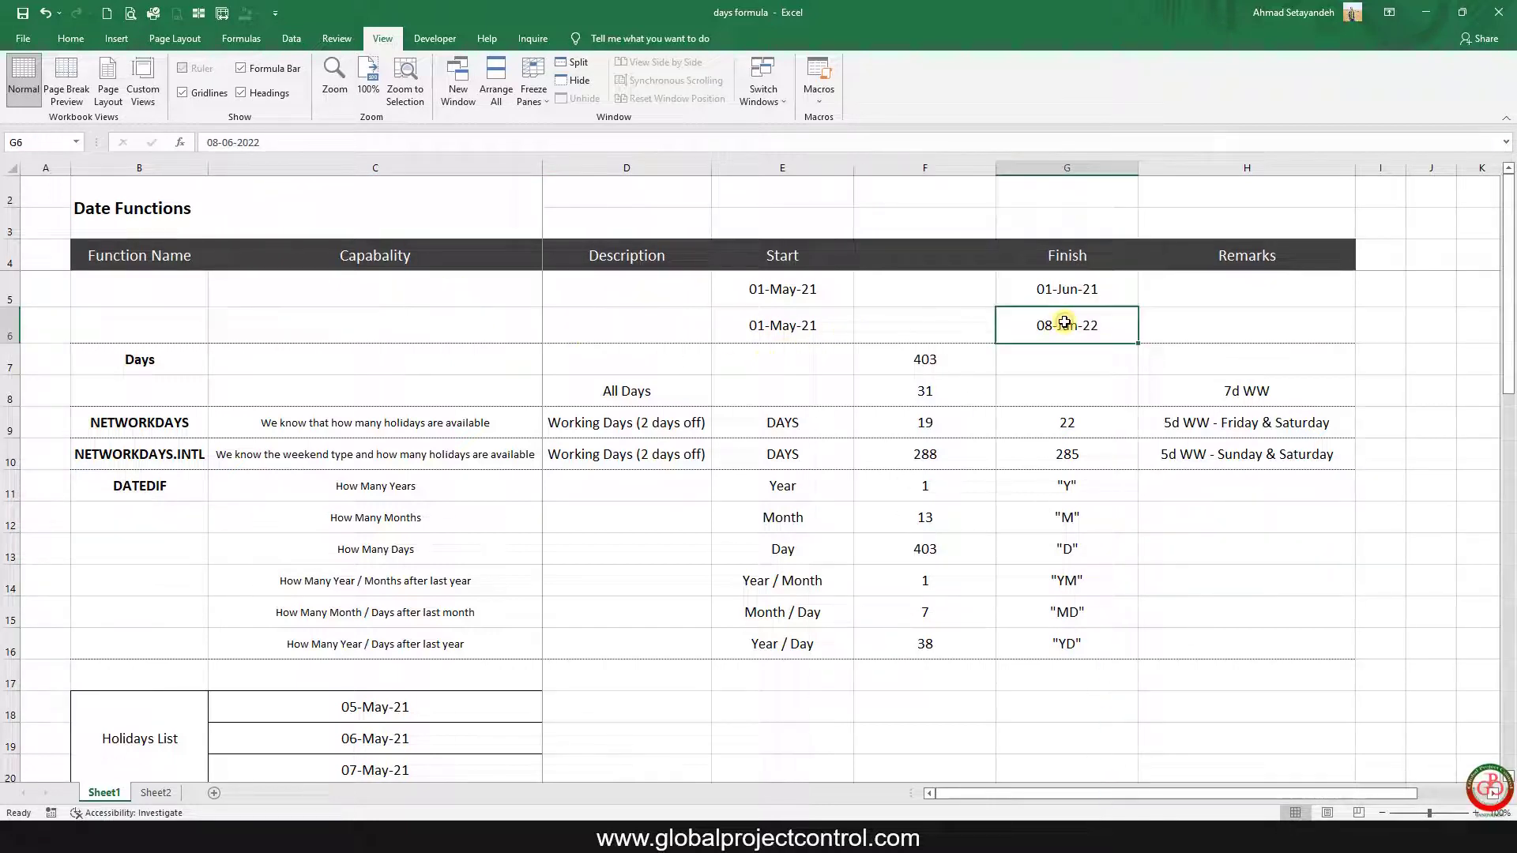
{"action": "type", "text": "=t"}
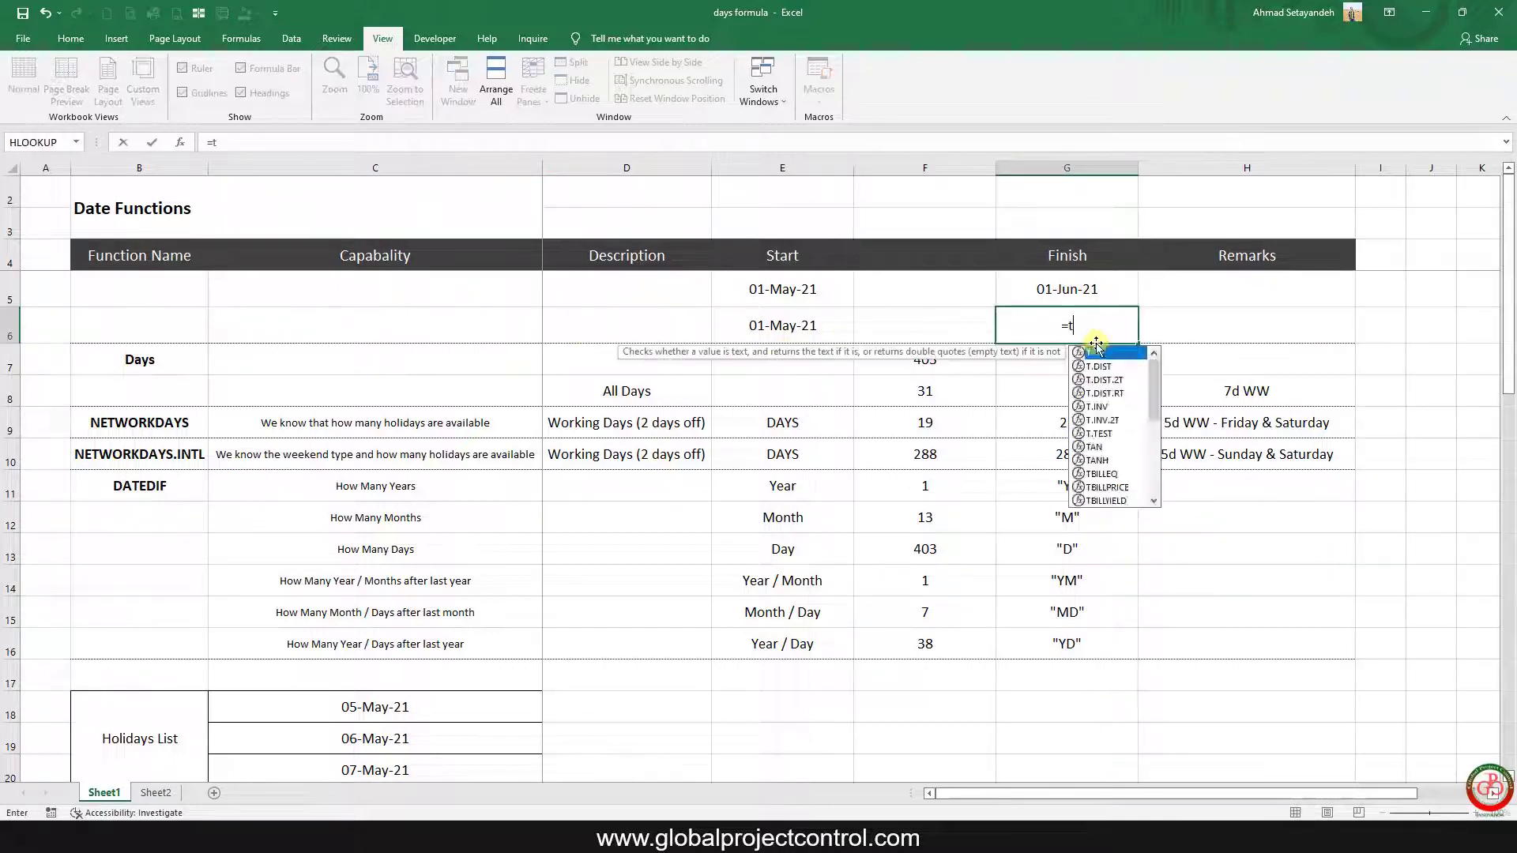
{"action": "type", "text": "oday("}
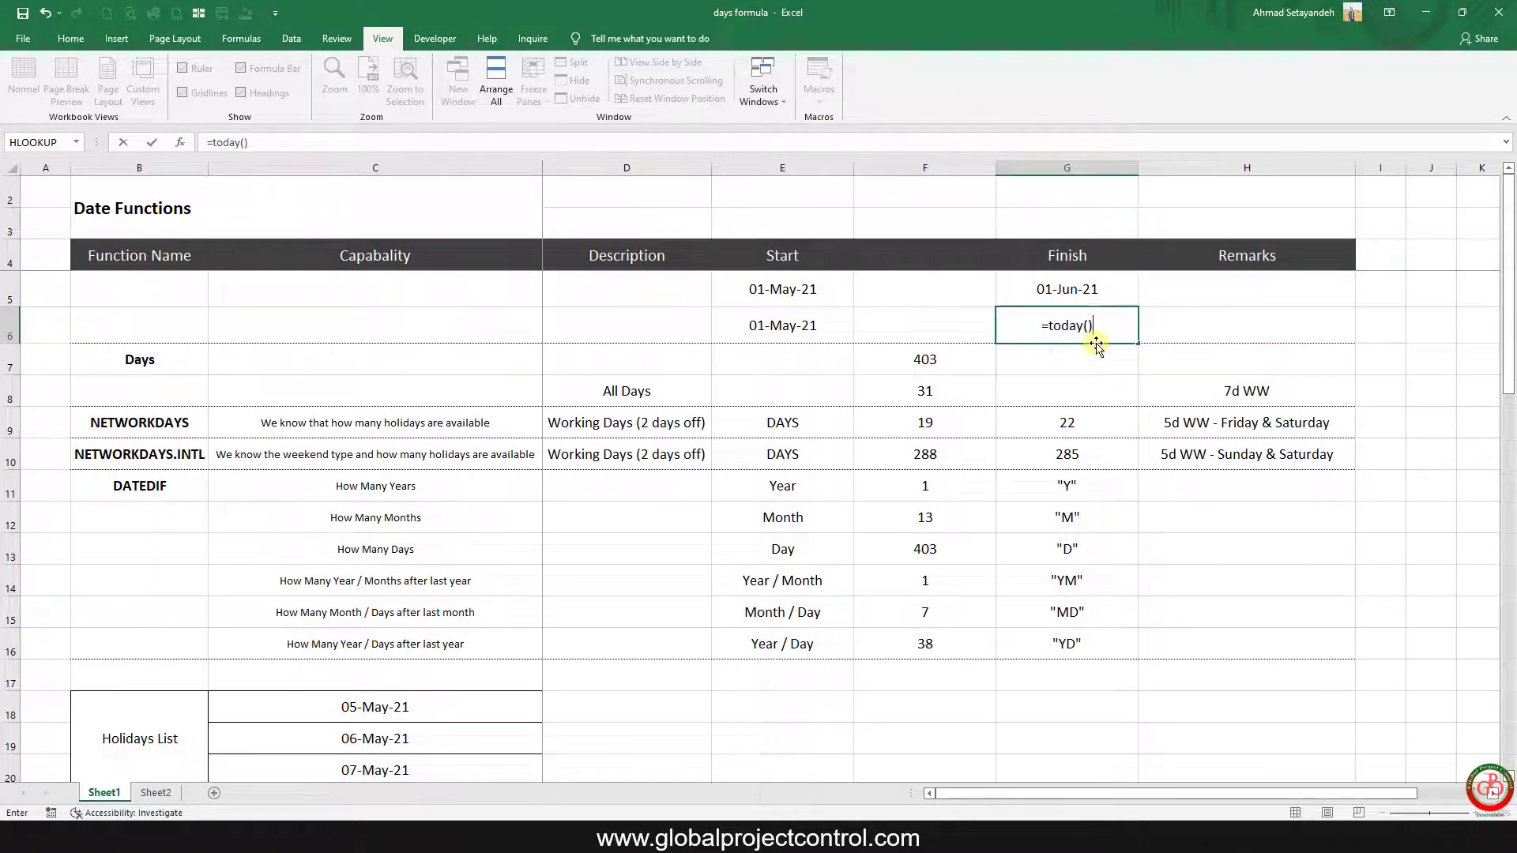
{"action": "key", "text": "Return"}
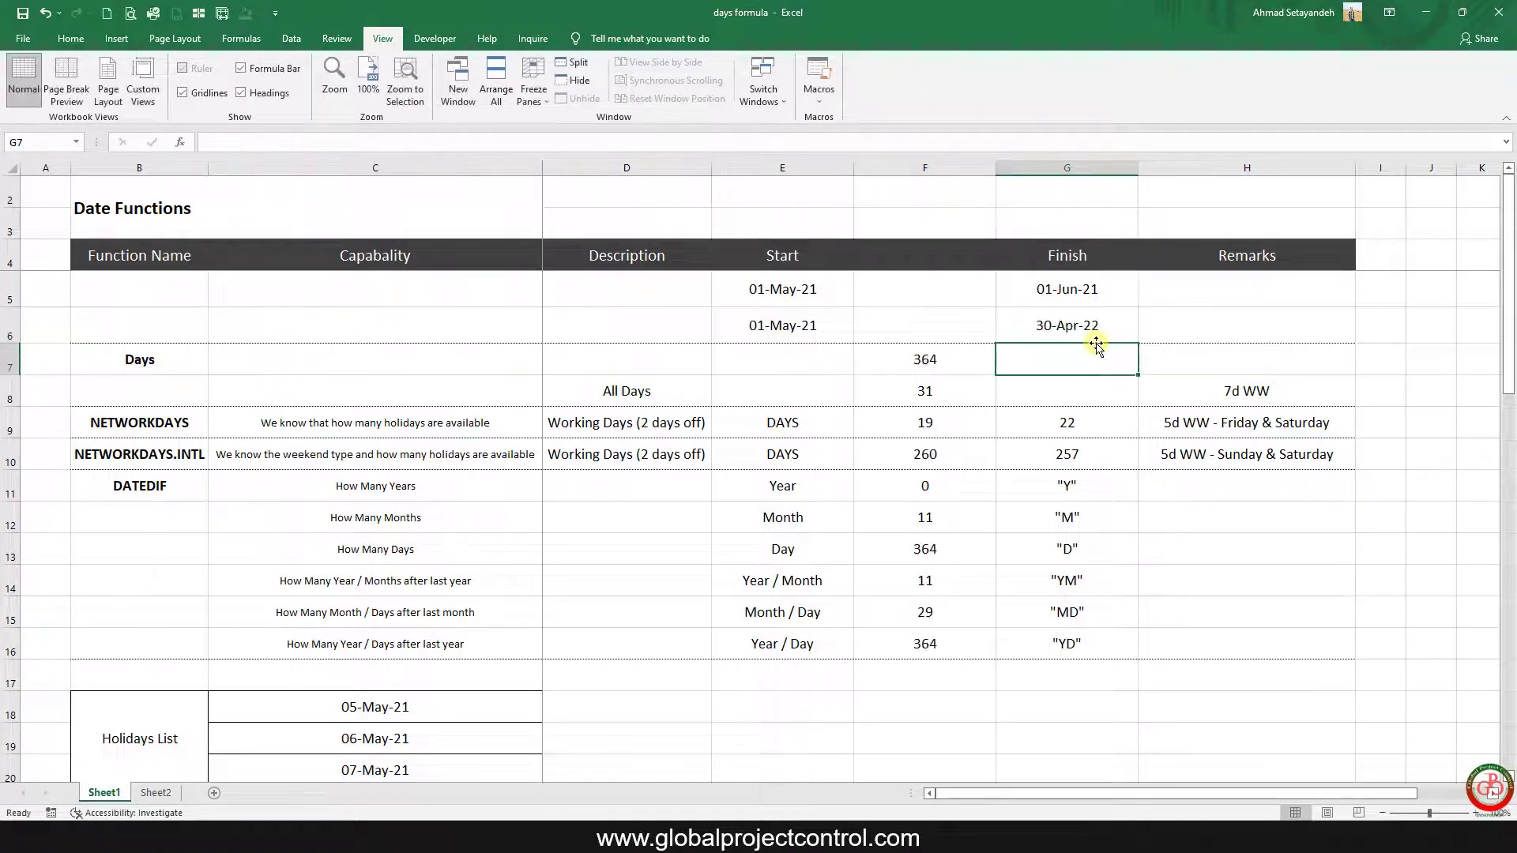
Step: Change the start date in E6 to 01-jan-2000
{"action": "key", "text": "Left"}
{"action": "key", "text": "Left"}
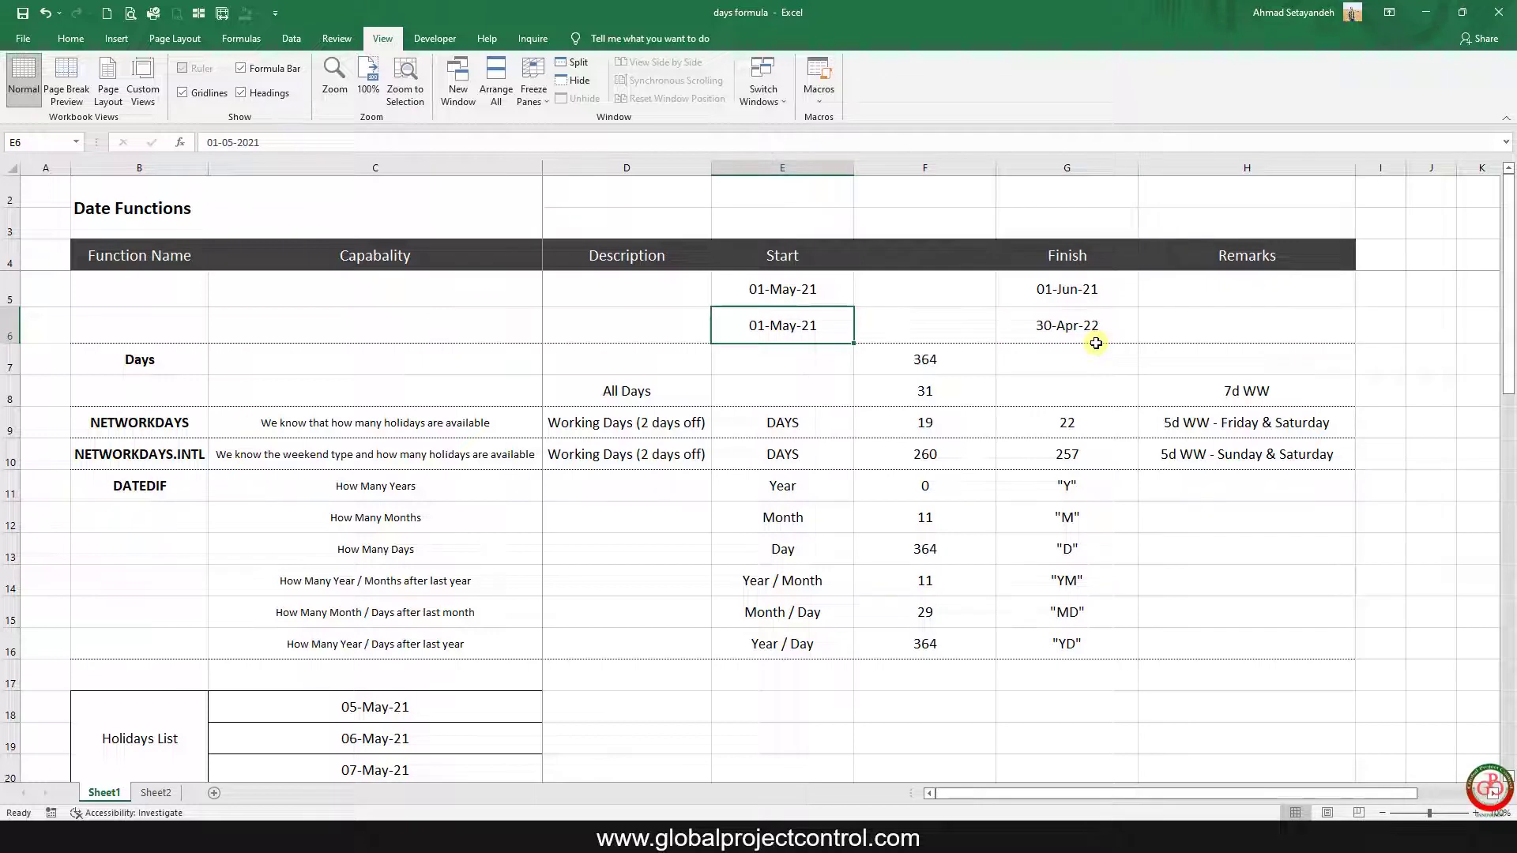
{"action": "type", "text": "01-jan-"}
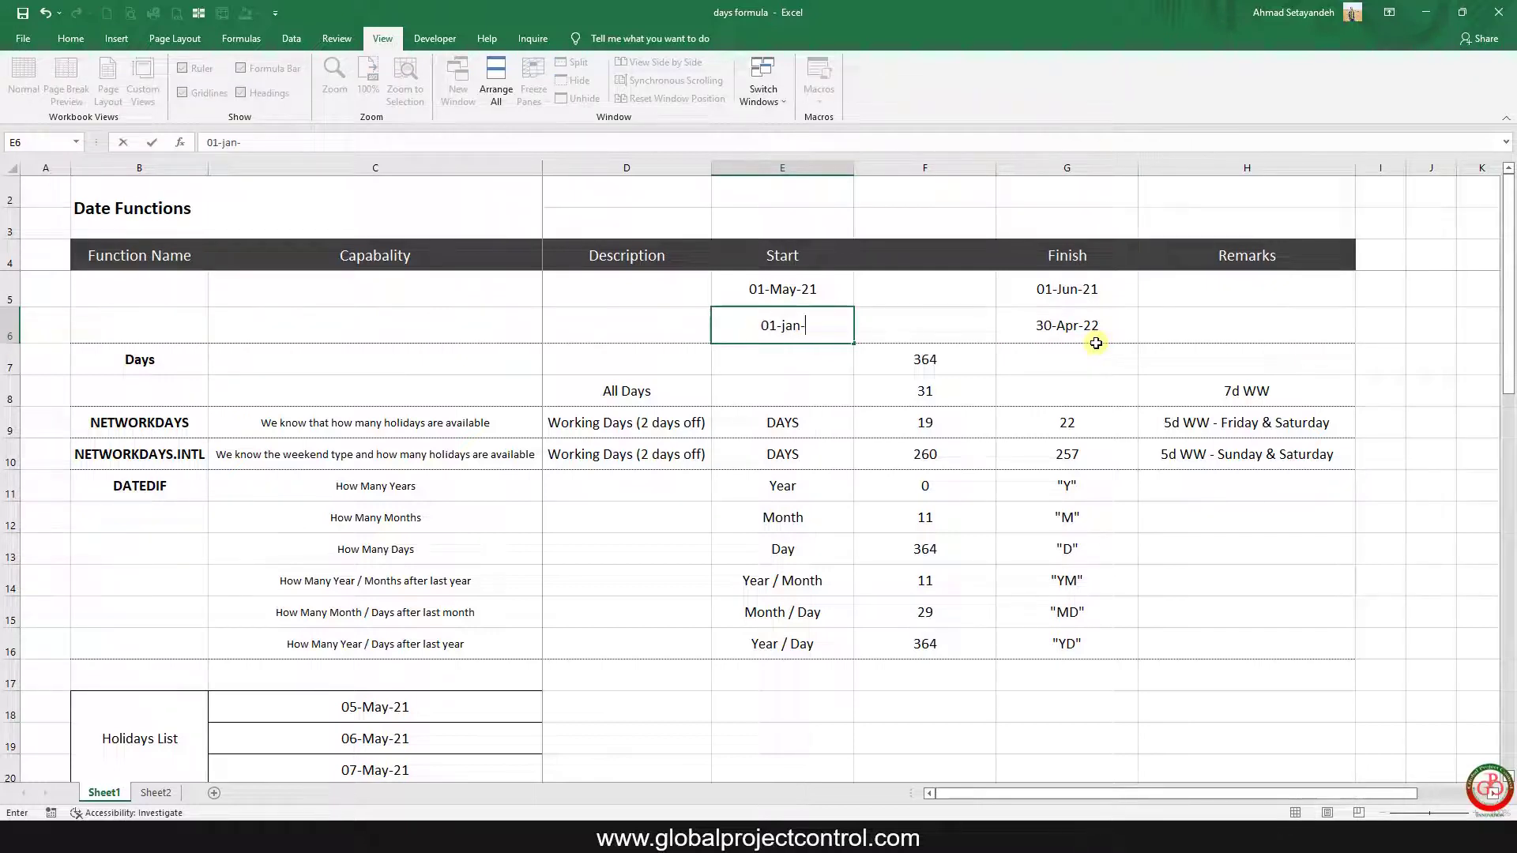
{"action": "type", "text": "2000"}
{"action": "key", "text": "Return"}
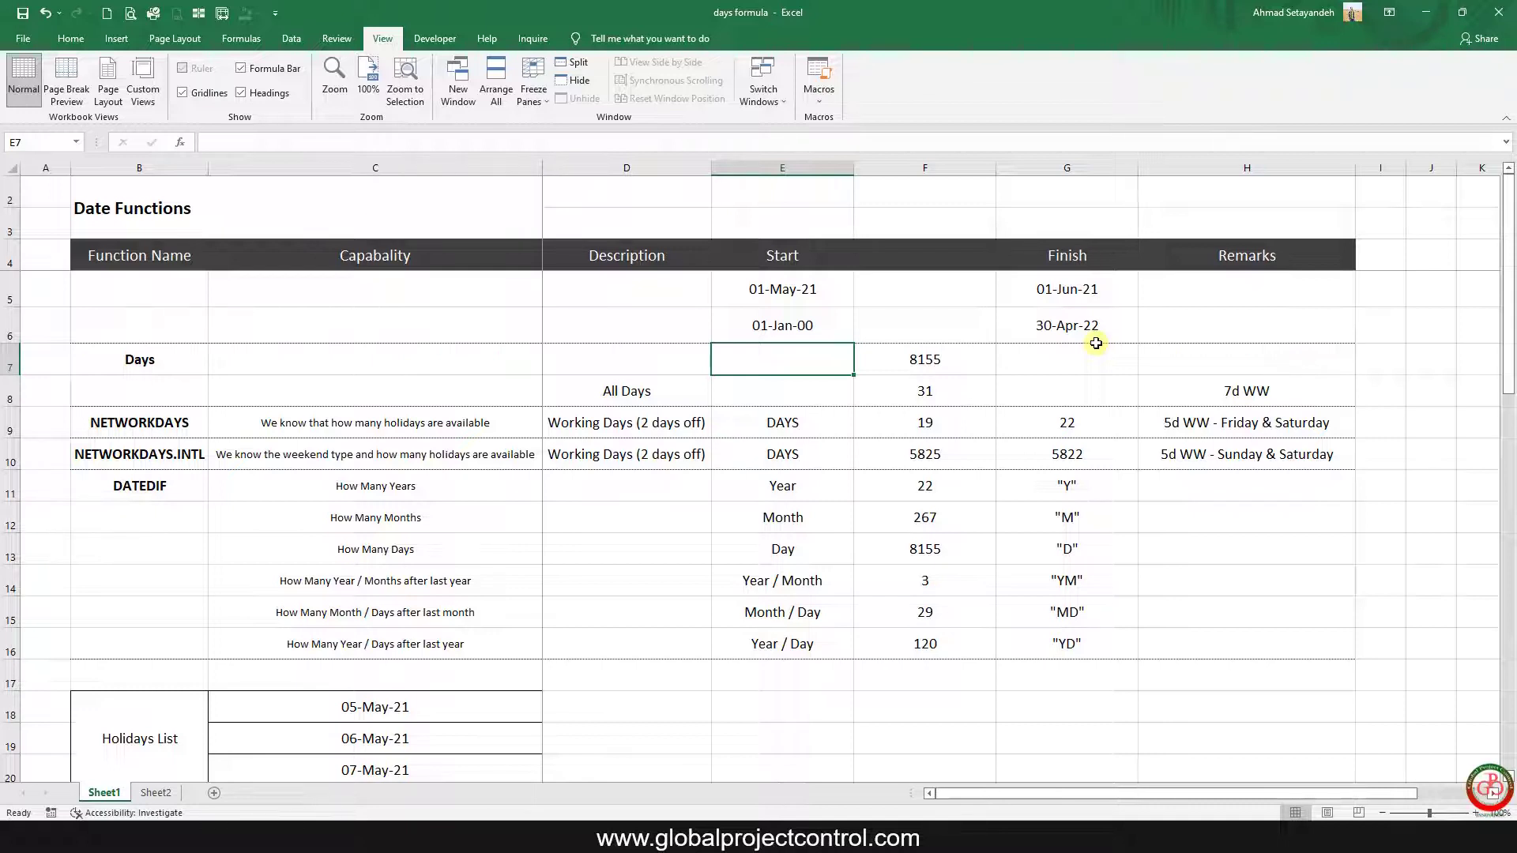
Step: Give the 22-year DATEDIF result in F11 a Yellow standard fill, then check the G6 finish date
{"action": "left_click", "coordinate": [942, 487]}
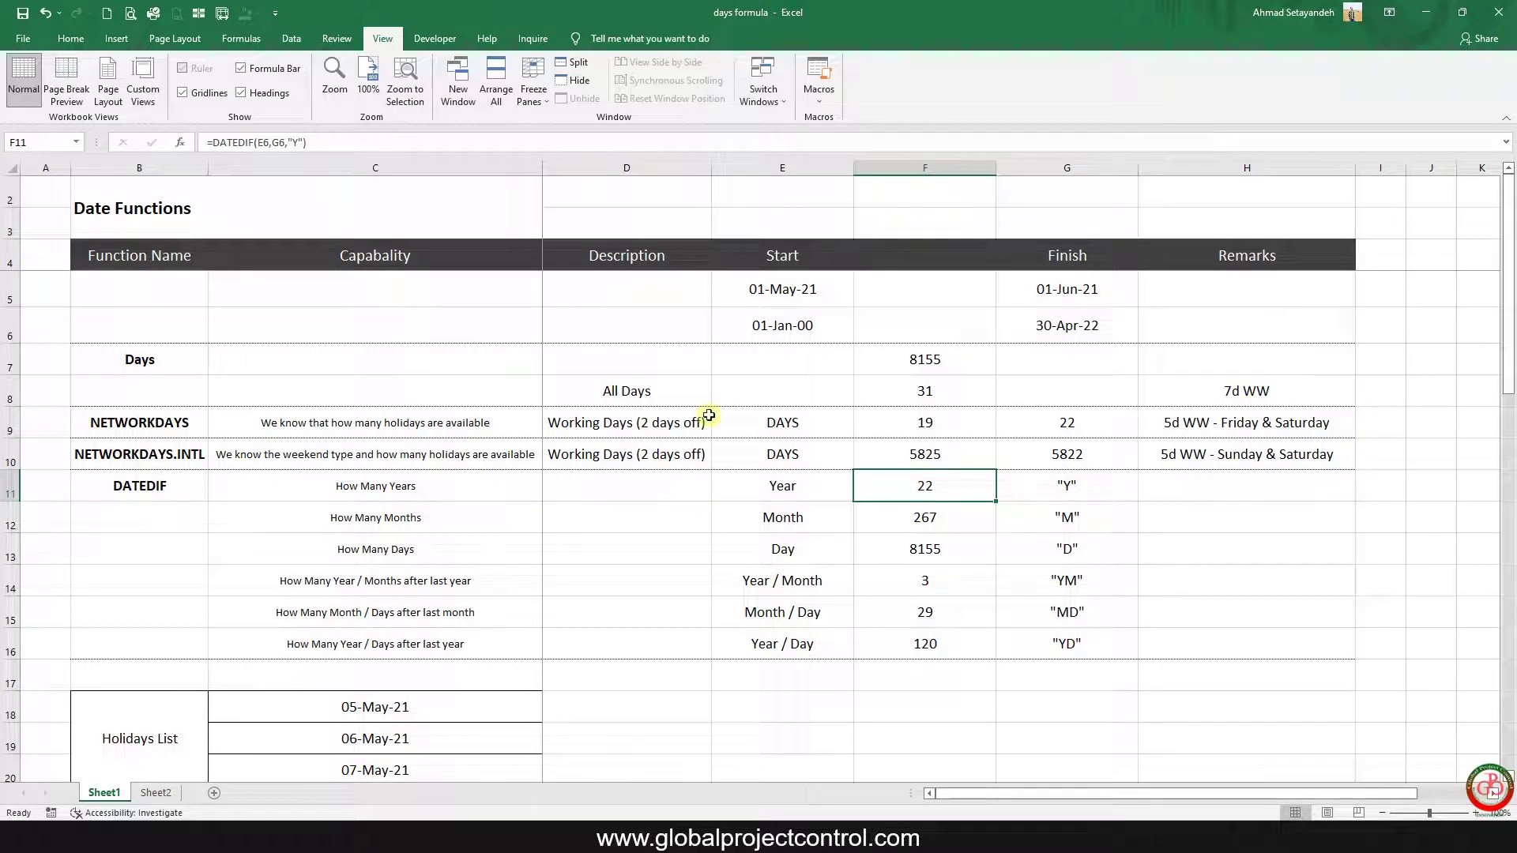
{"action": "left_click", "coordinate": [71, 38]}
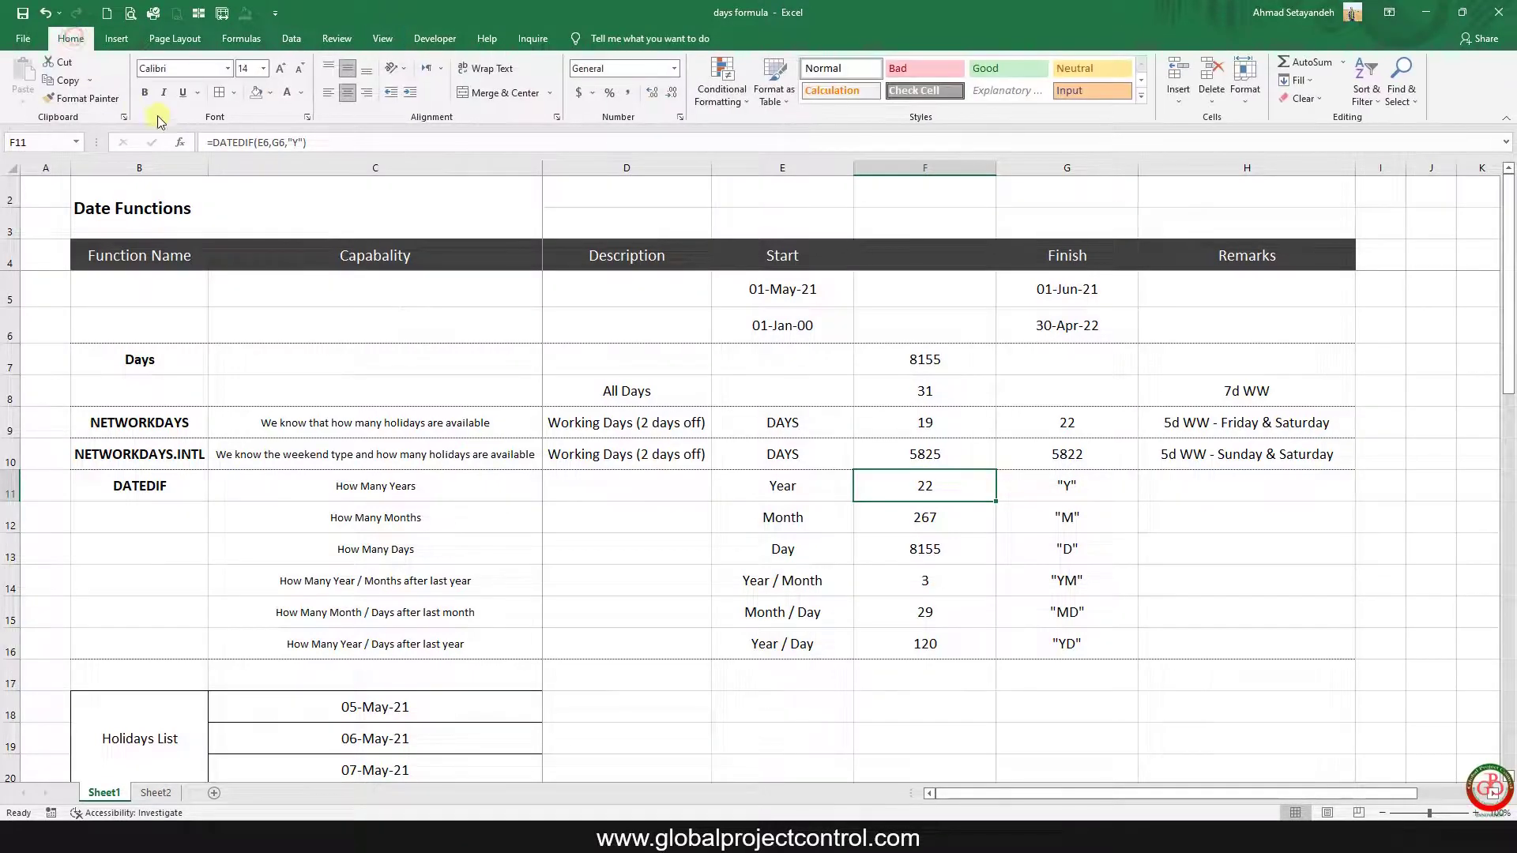
{"action": "left_click", "coordinate": [270, 92]}
{"action": "left_click", "coordinate": [295, 214]}
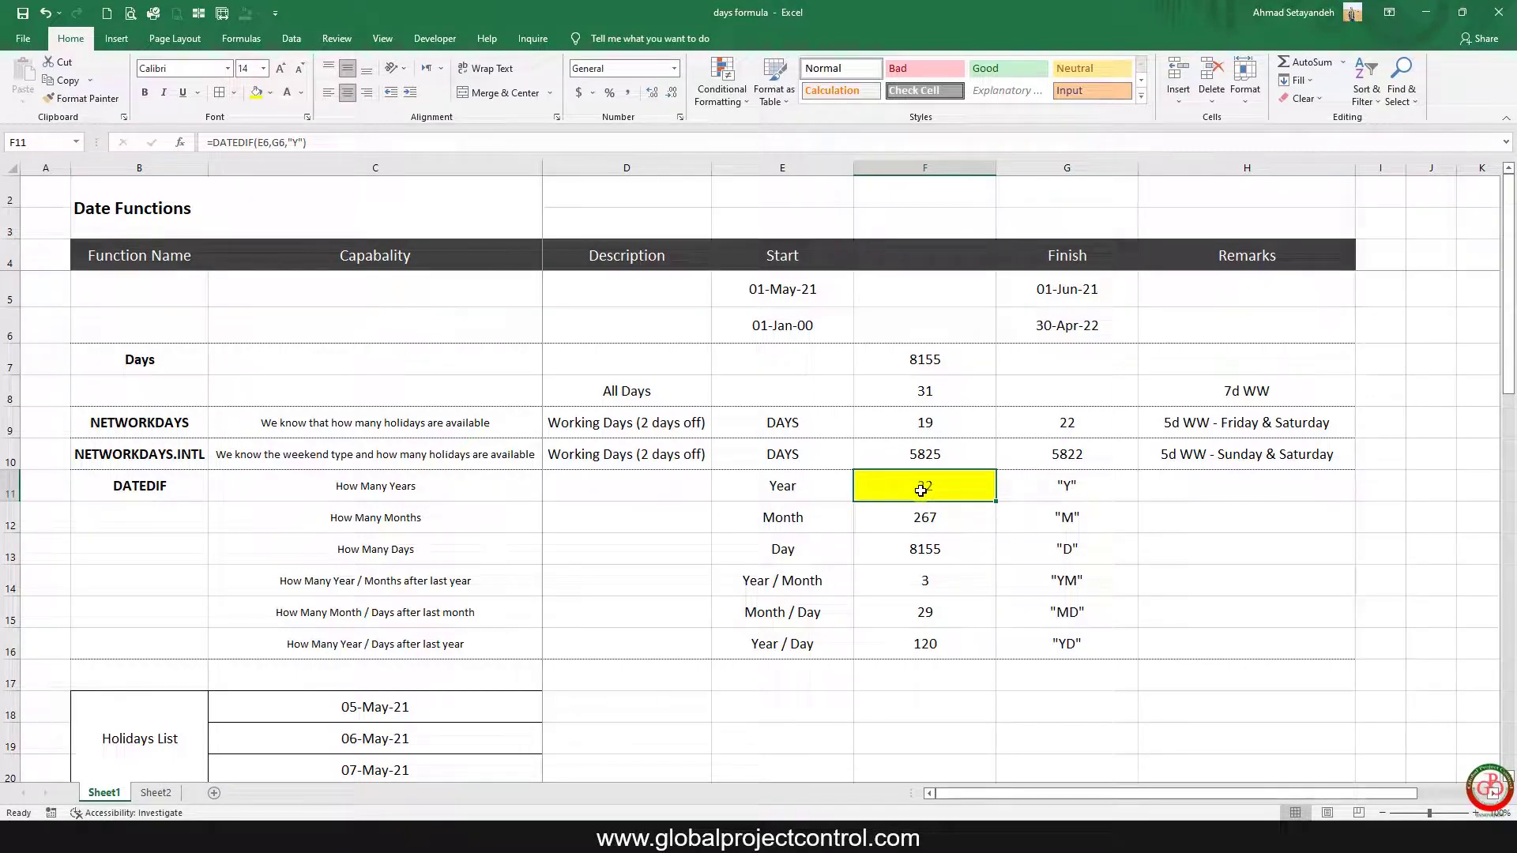
{"action": "left_click", "coordinate": [1050, 329]}
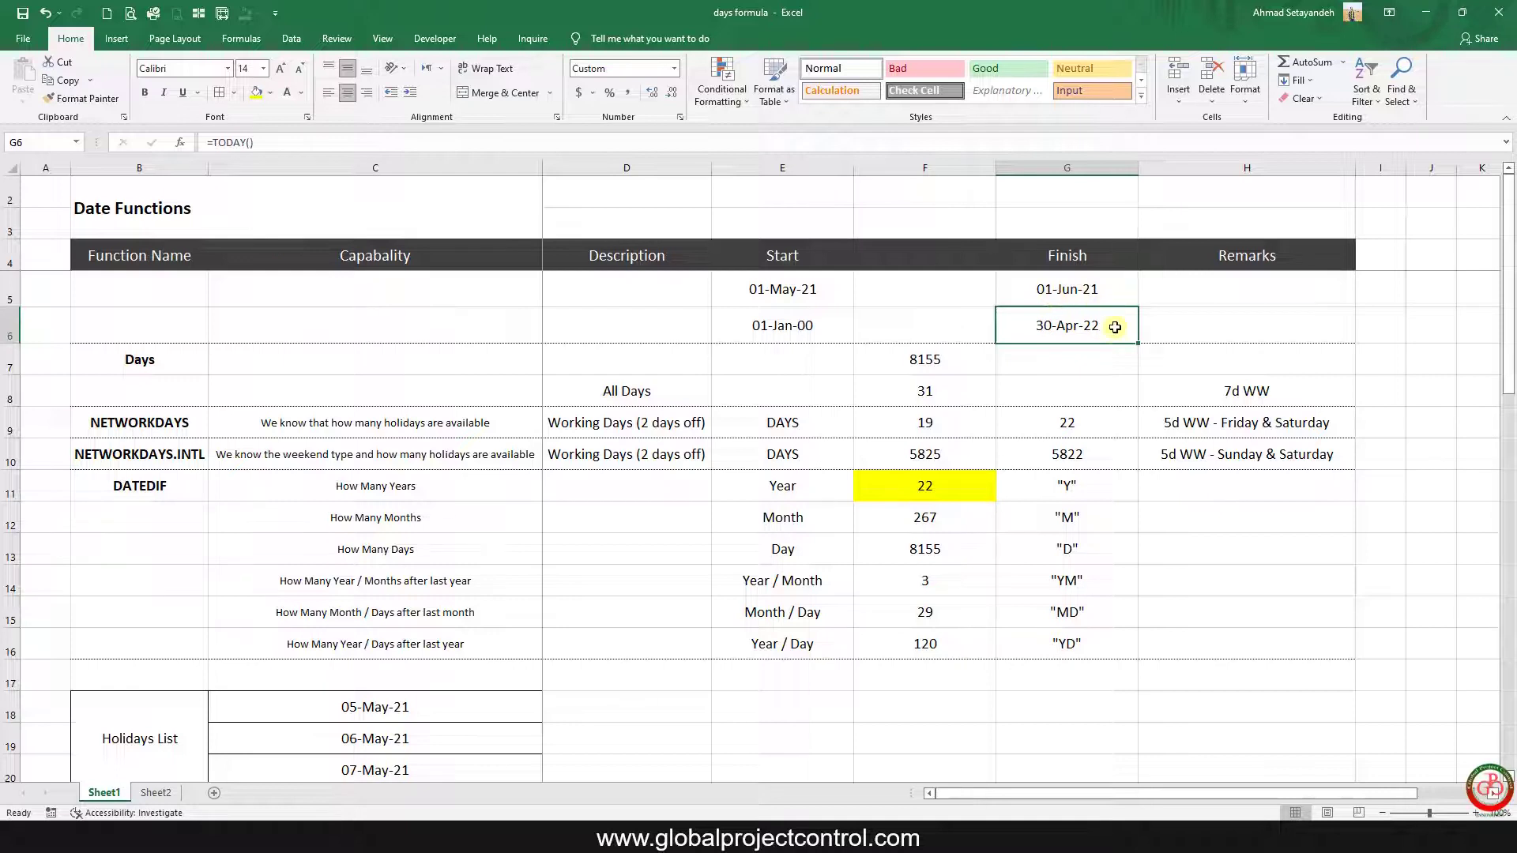
{"action": "left_click", "coordinate": [923, 491]}
Step: Recommit F14's =DATEDIF(E6,G6,"YM") formula, which returns 3 months past the last whole year
{"action": "left_click", "coordinate": [924, 579]}
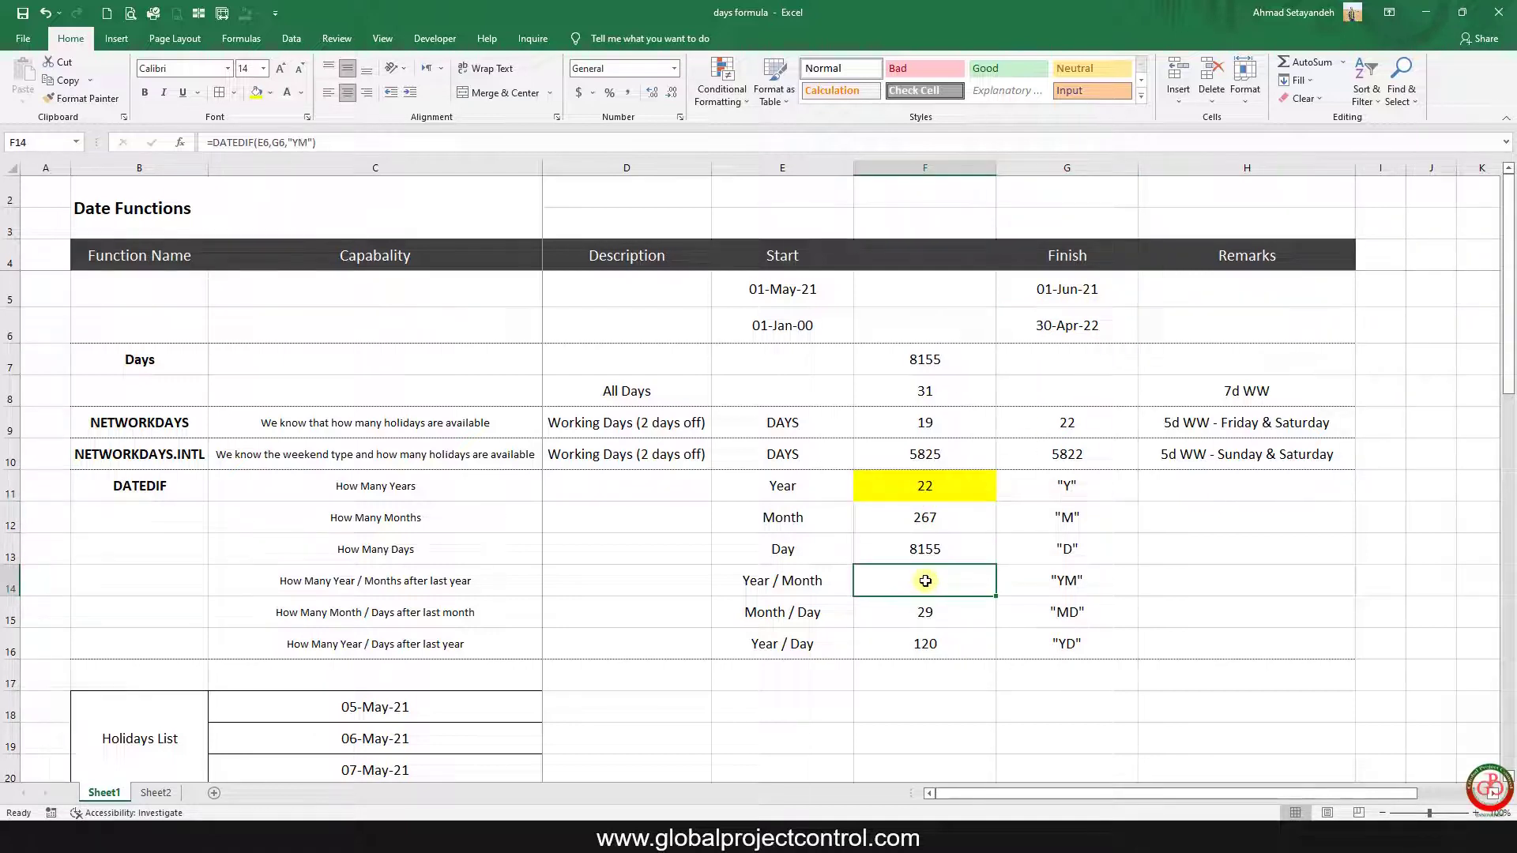
{"action": "left_click", "coordinate": [308, 146]}
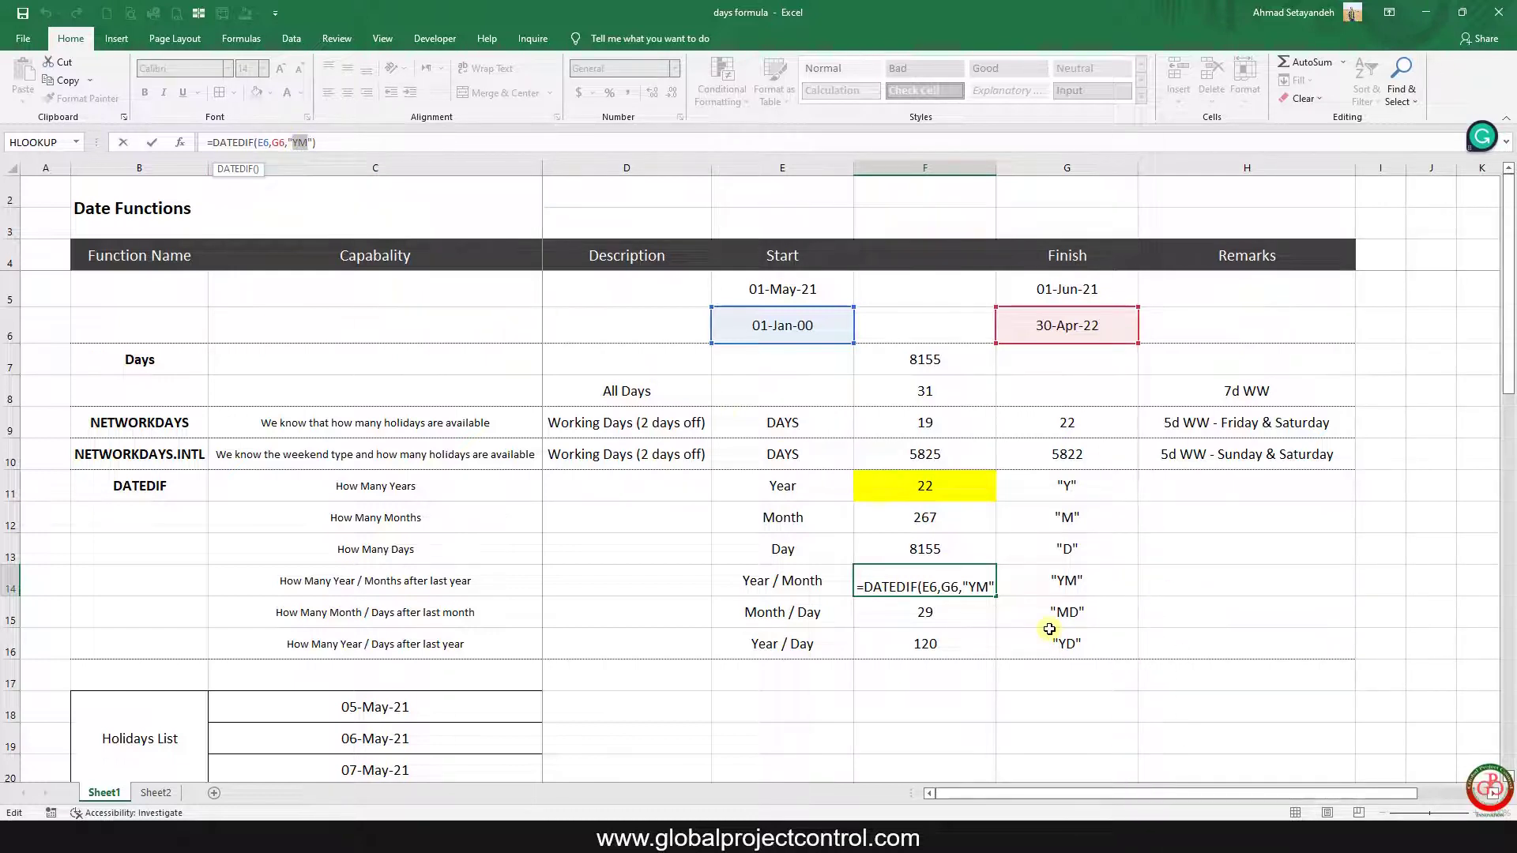
{"action": "key", "text": "Return"}
{"action": "left_click", "coordinate": [944, 581]}
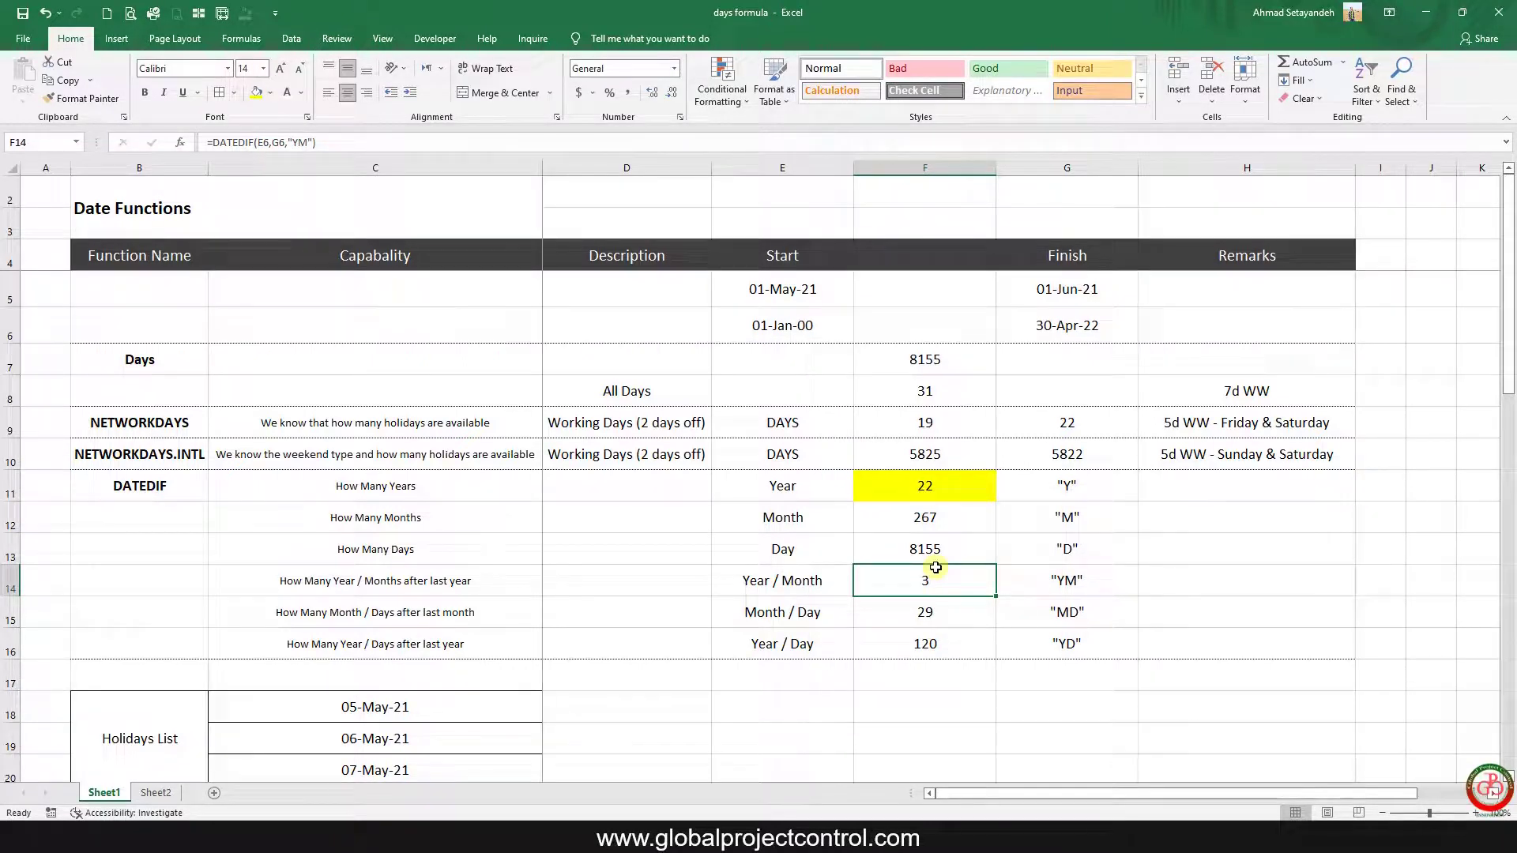
{"action": "left_click", "coordinate": [364, 587]}
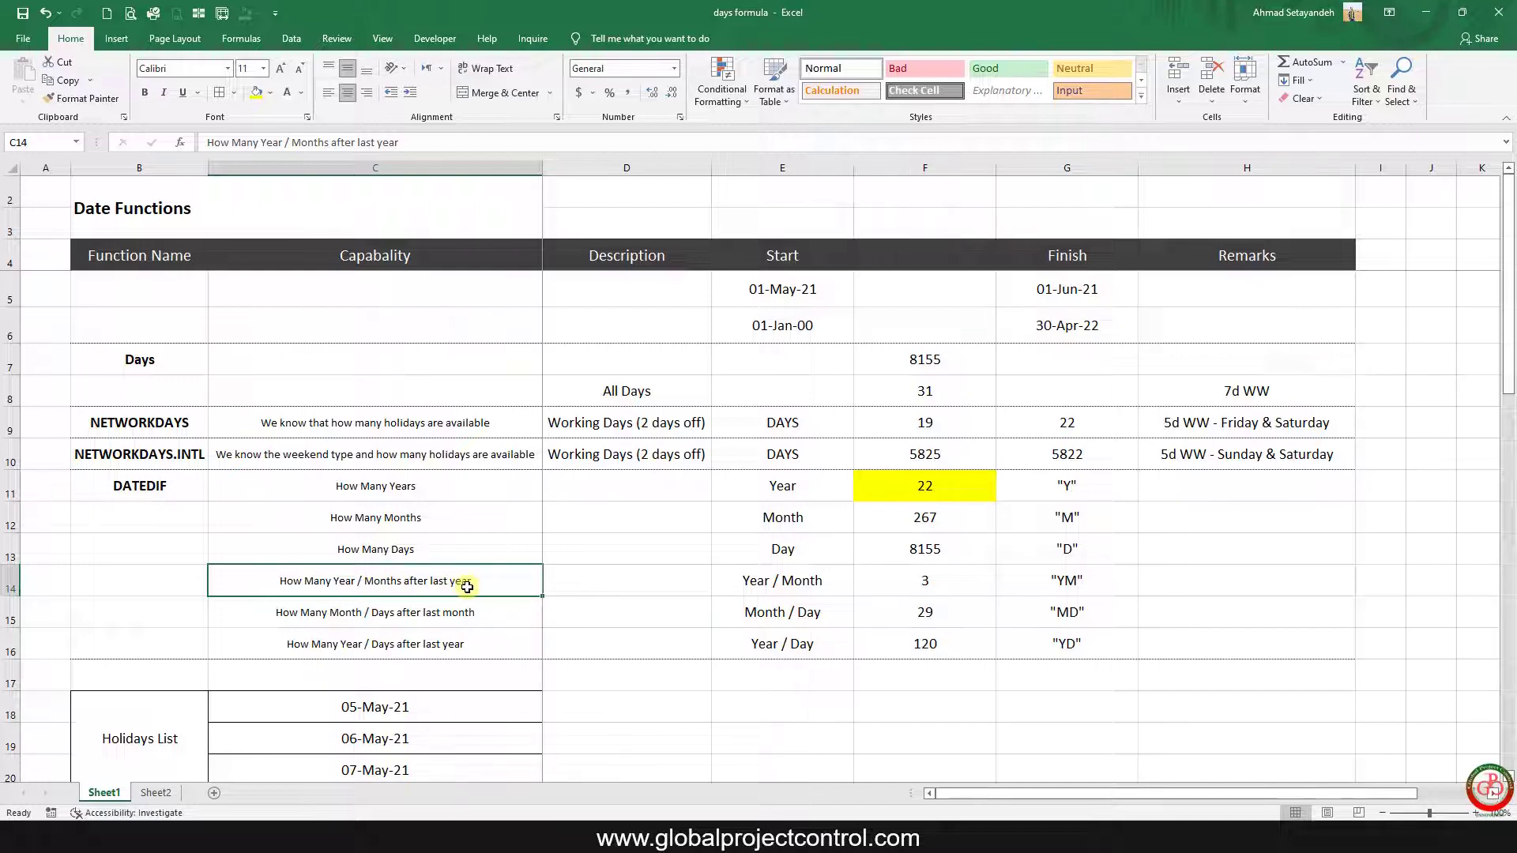
Step: Delete the extra 'Year /' wording from the C14 capability description
{"action": "double_click", "coordinate": [358, 579]}
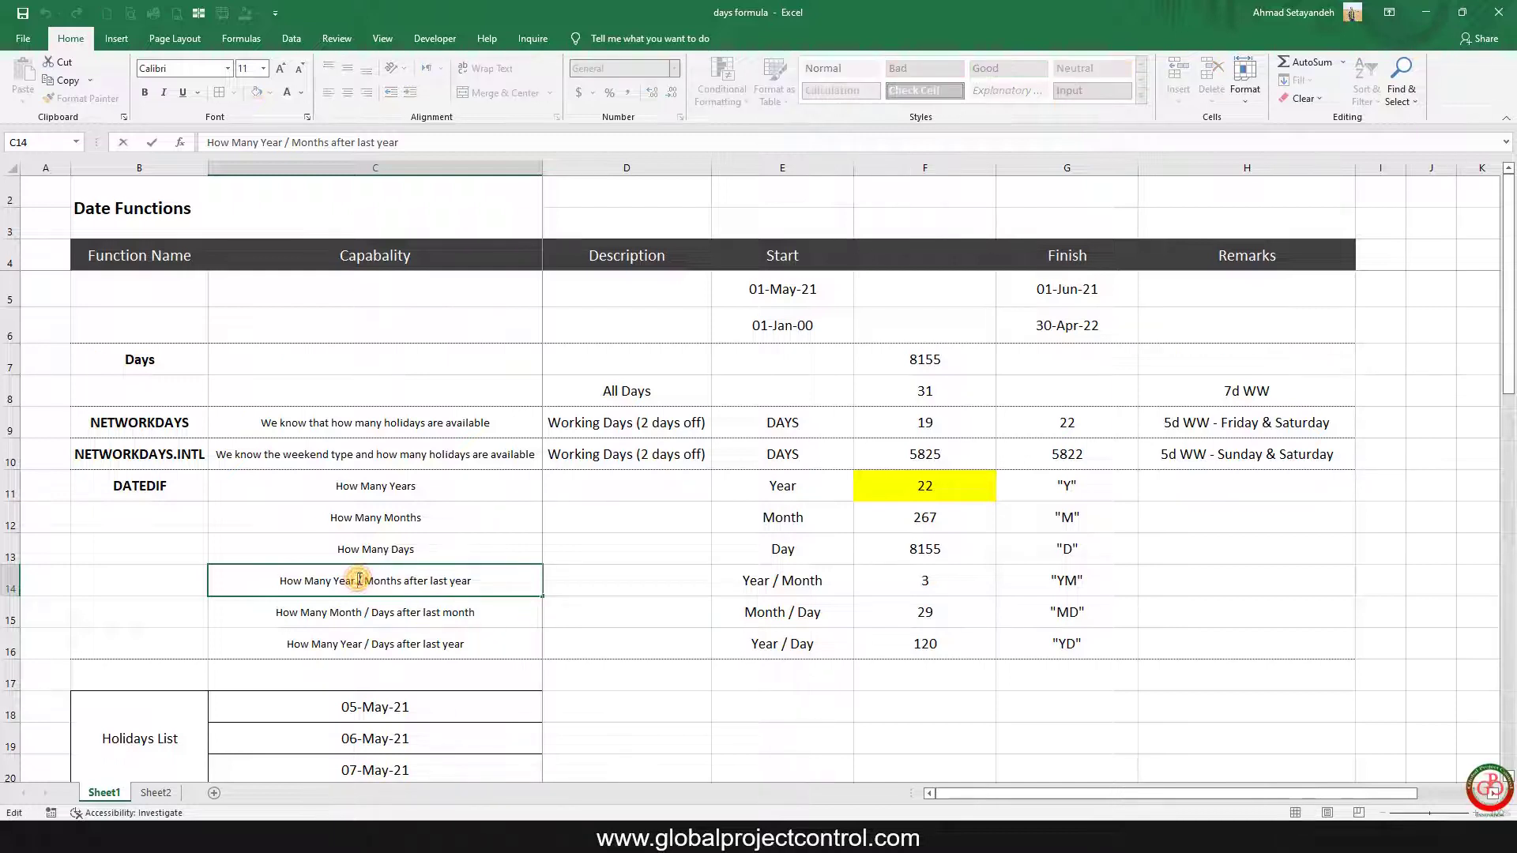
{"action": "left_click_drag", "start_coordinate": [355, 580], "coordinate": [336, 583]}
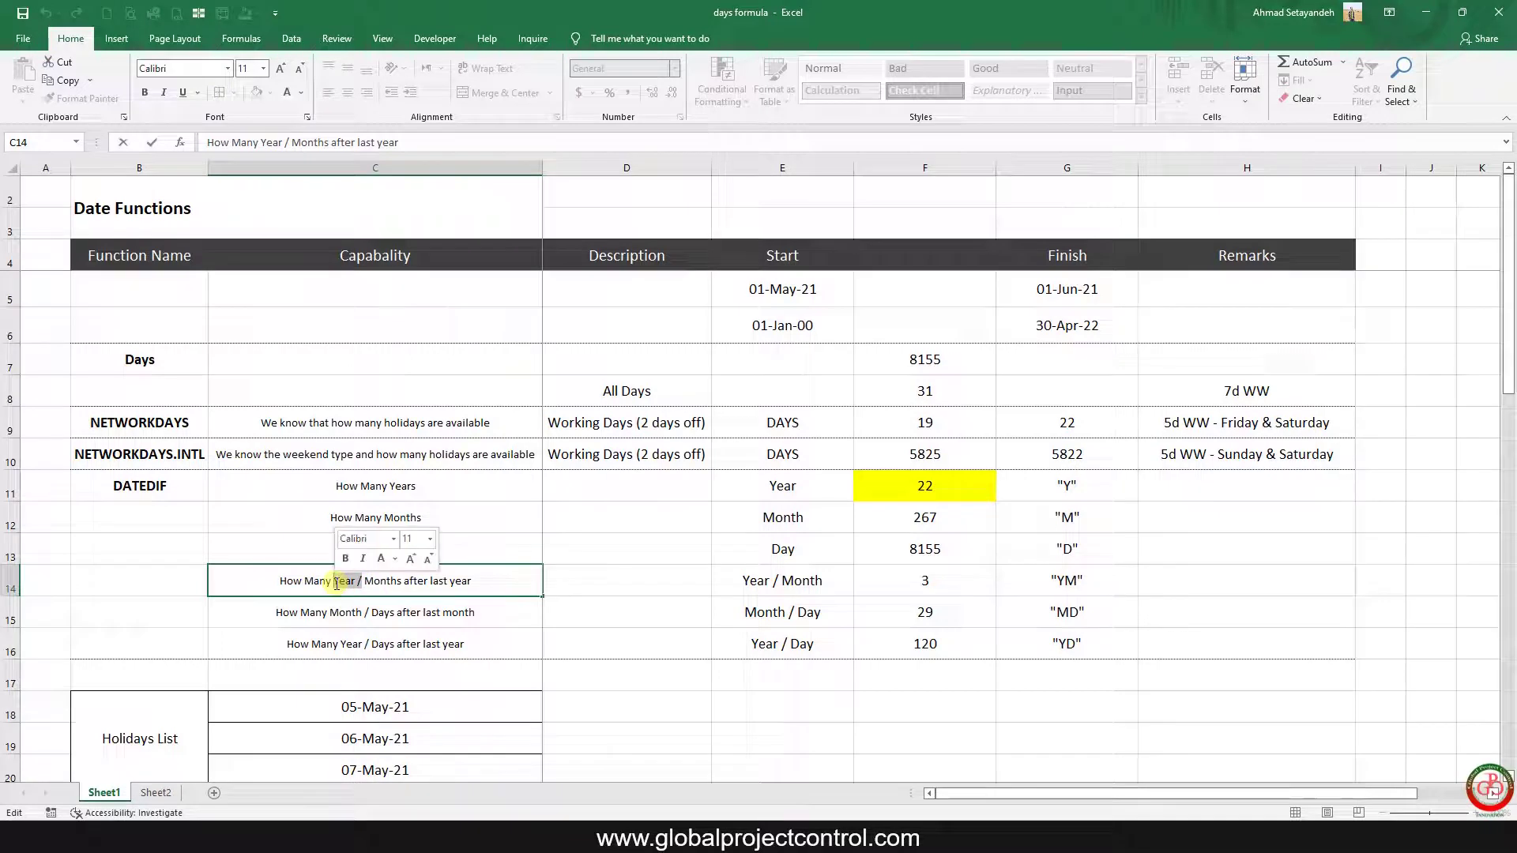
{"action": "key", "text": "Delete"}
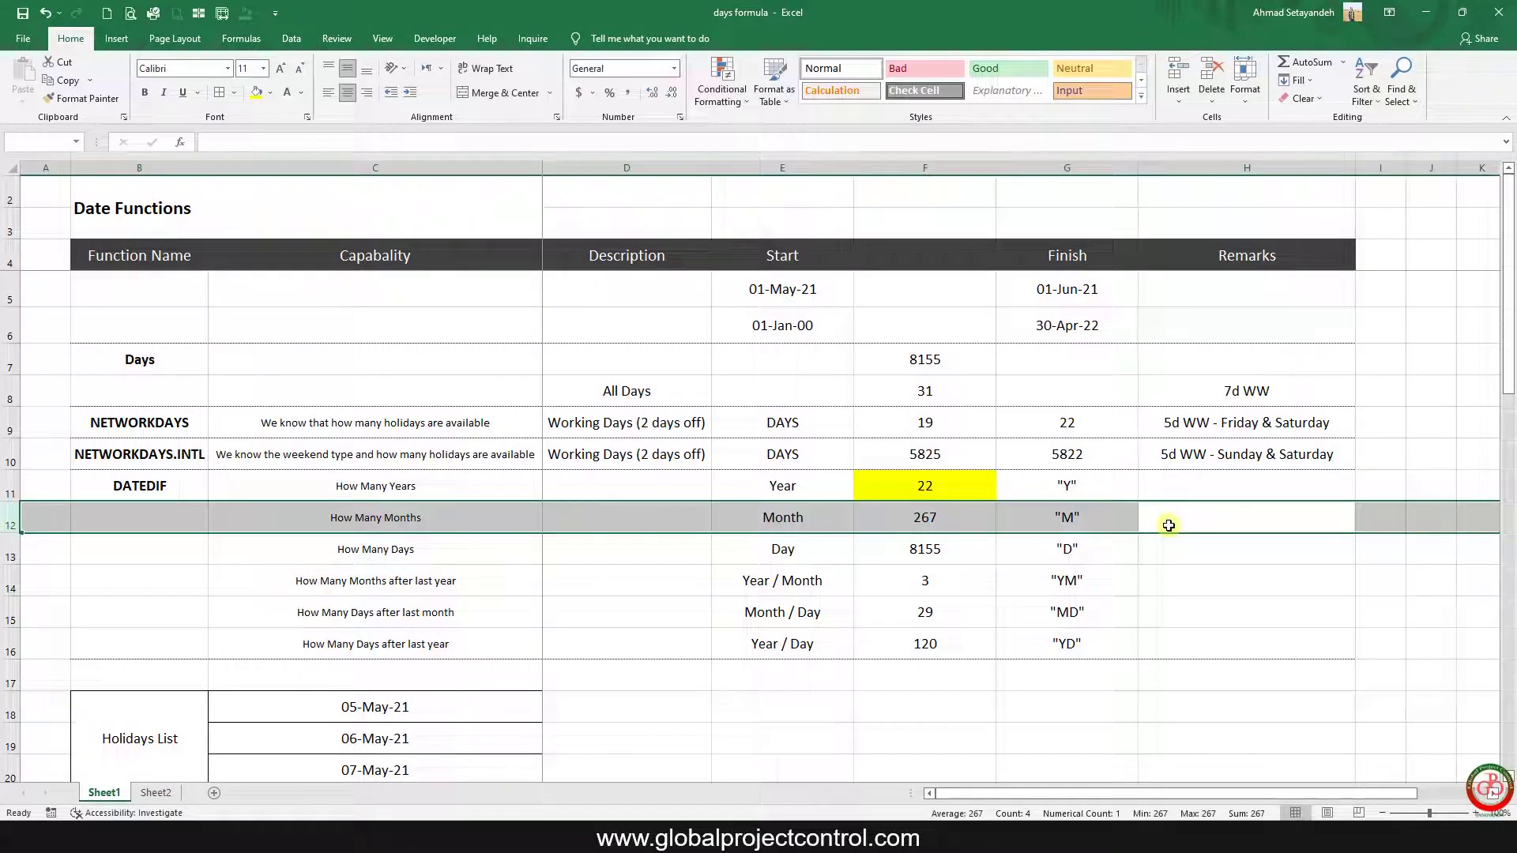
{"action": "left_click", "coordinate": [1169, 525]}
Step: Give the Year / Month result 3 in F14 a yellow fill
{"action": "left_click", "coordinate": [1063, 523]}
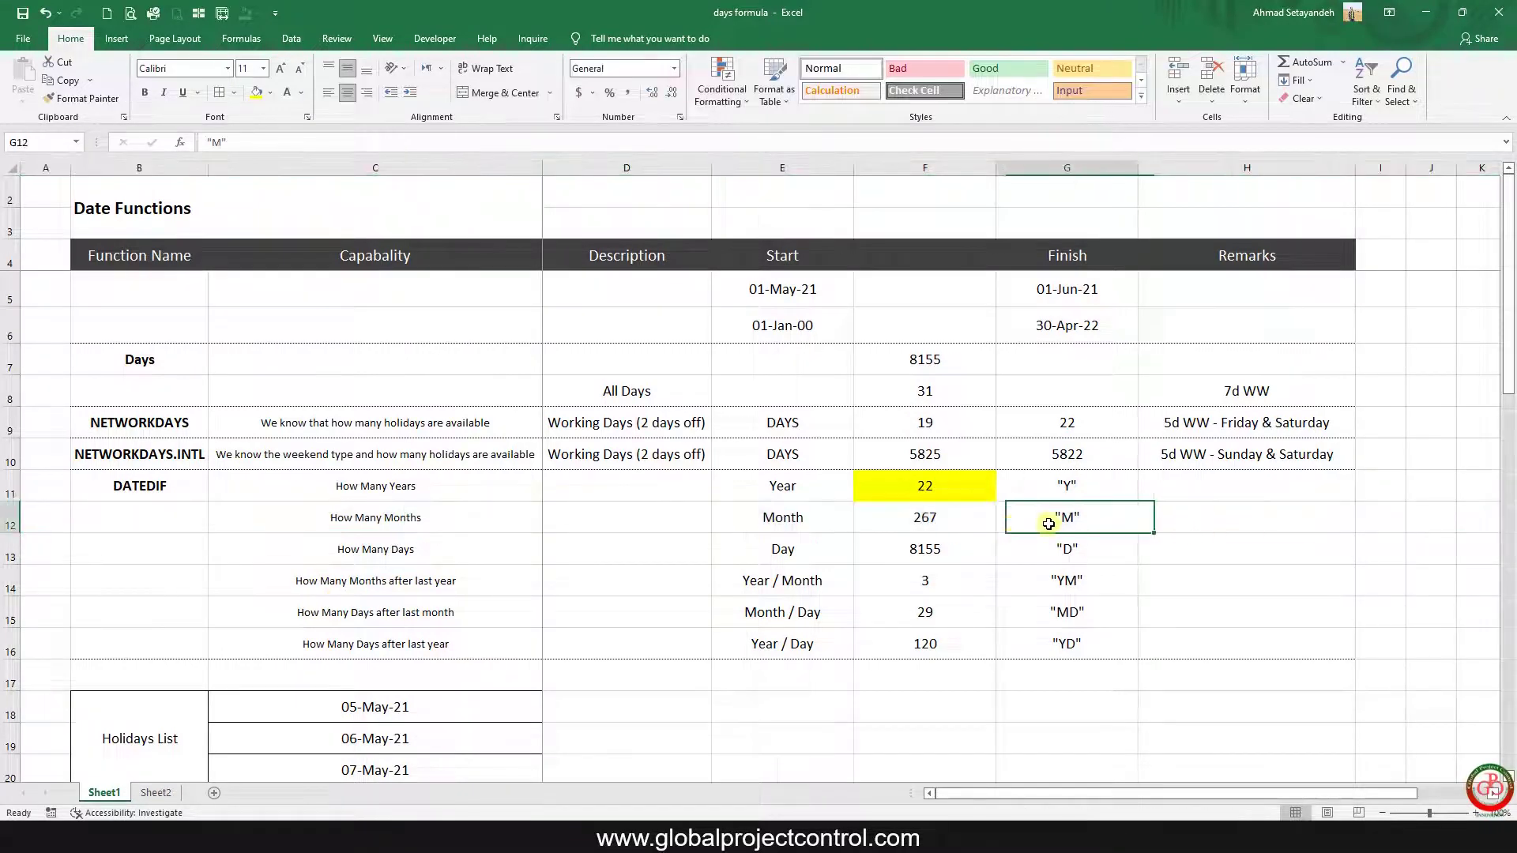
{"action": "left_click", "coordinate": [938, 489]}
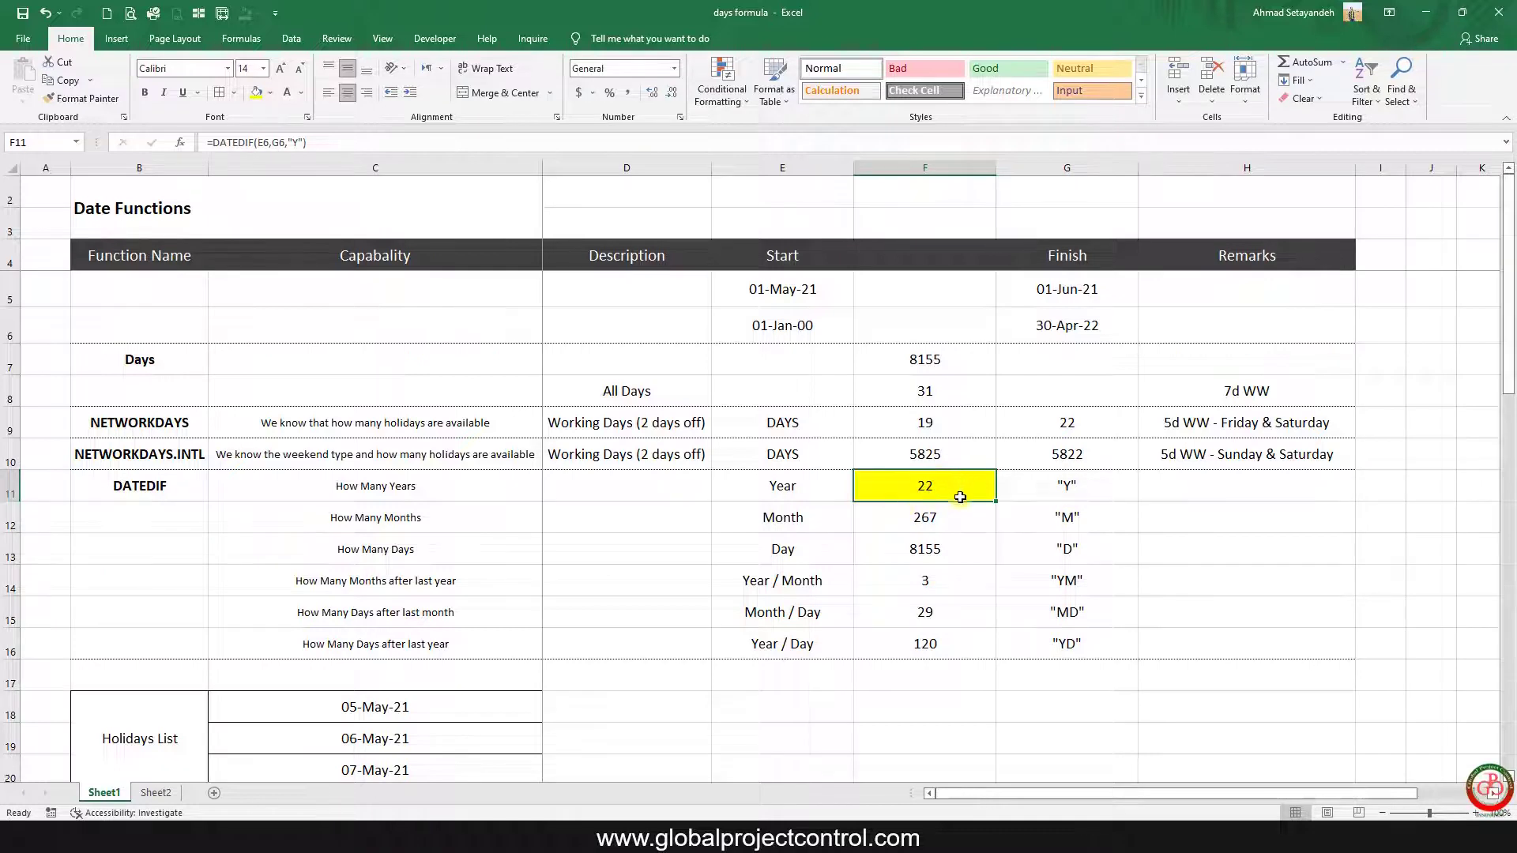
{"action": "left_click", "coordinate": [943, 580]}
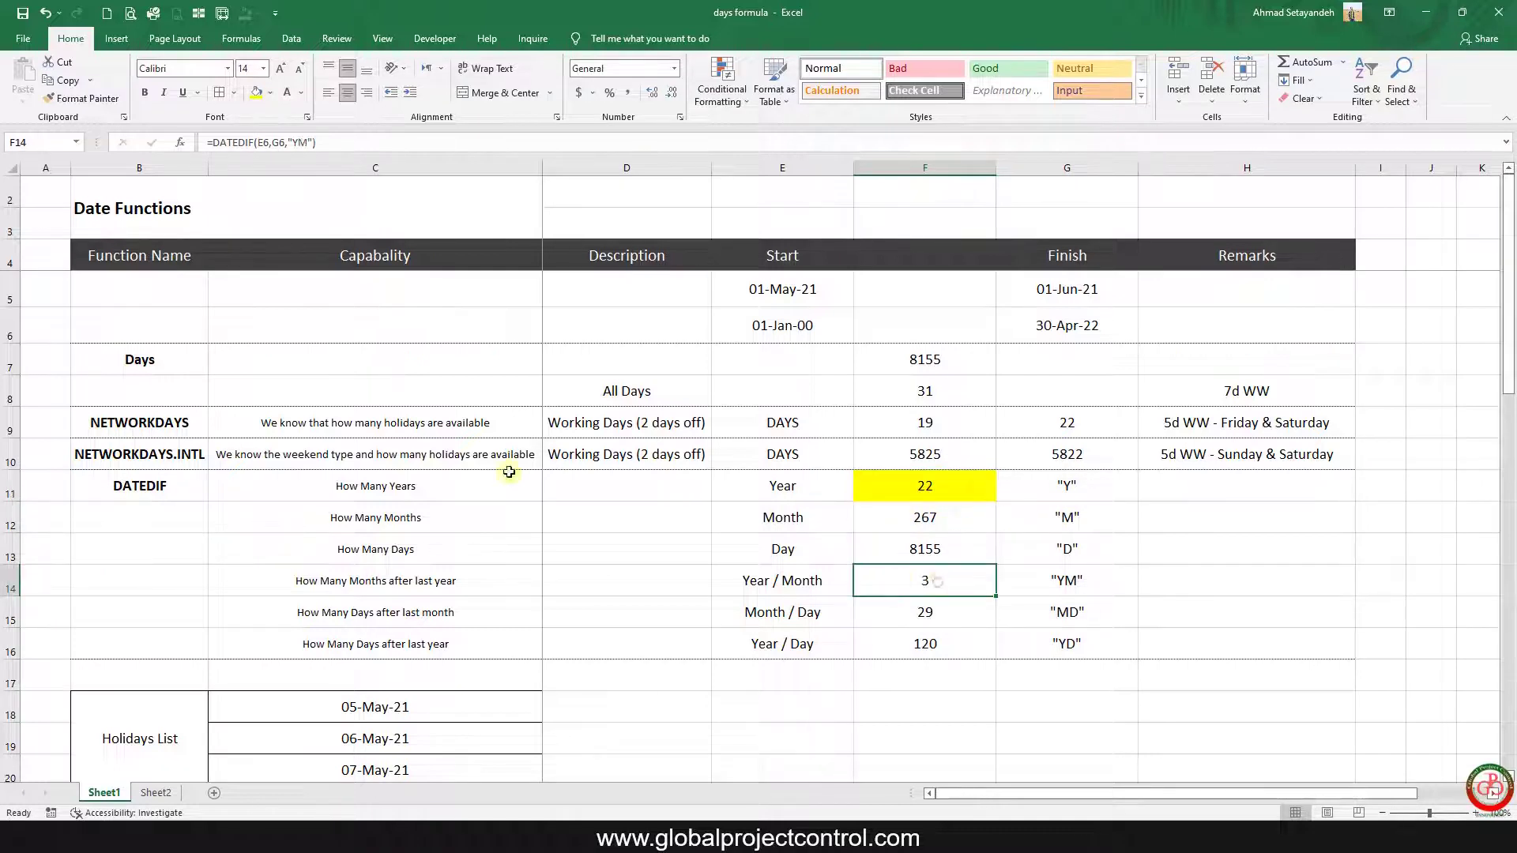
{"action": "left_click", "coordinate": [260, 98]}
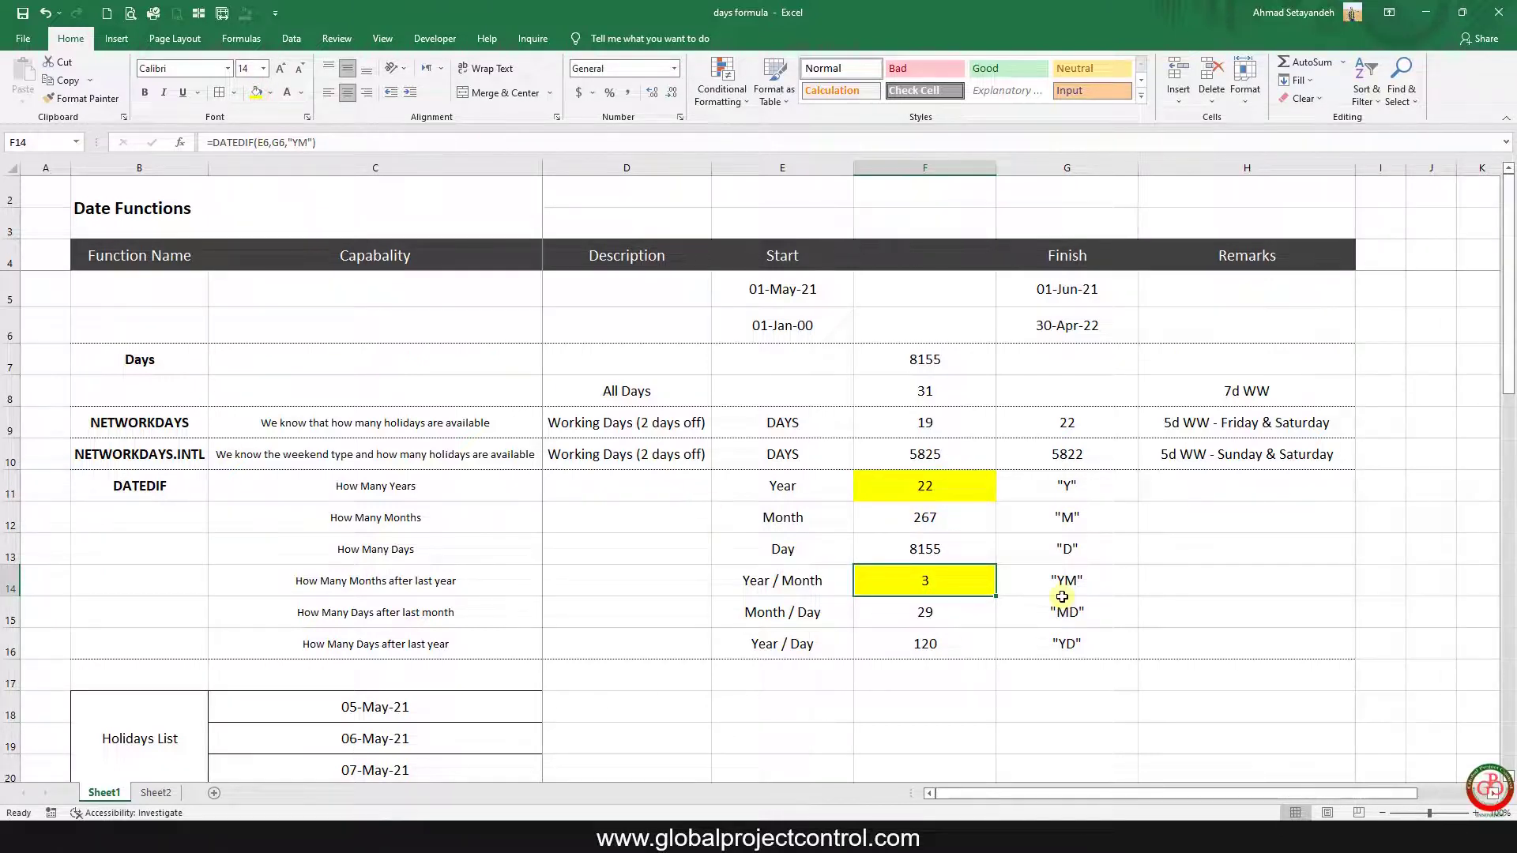
{"action": "left_click", "coordinate": [921, 616]}
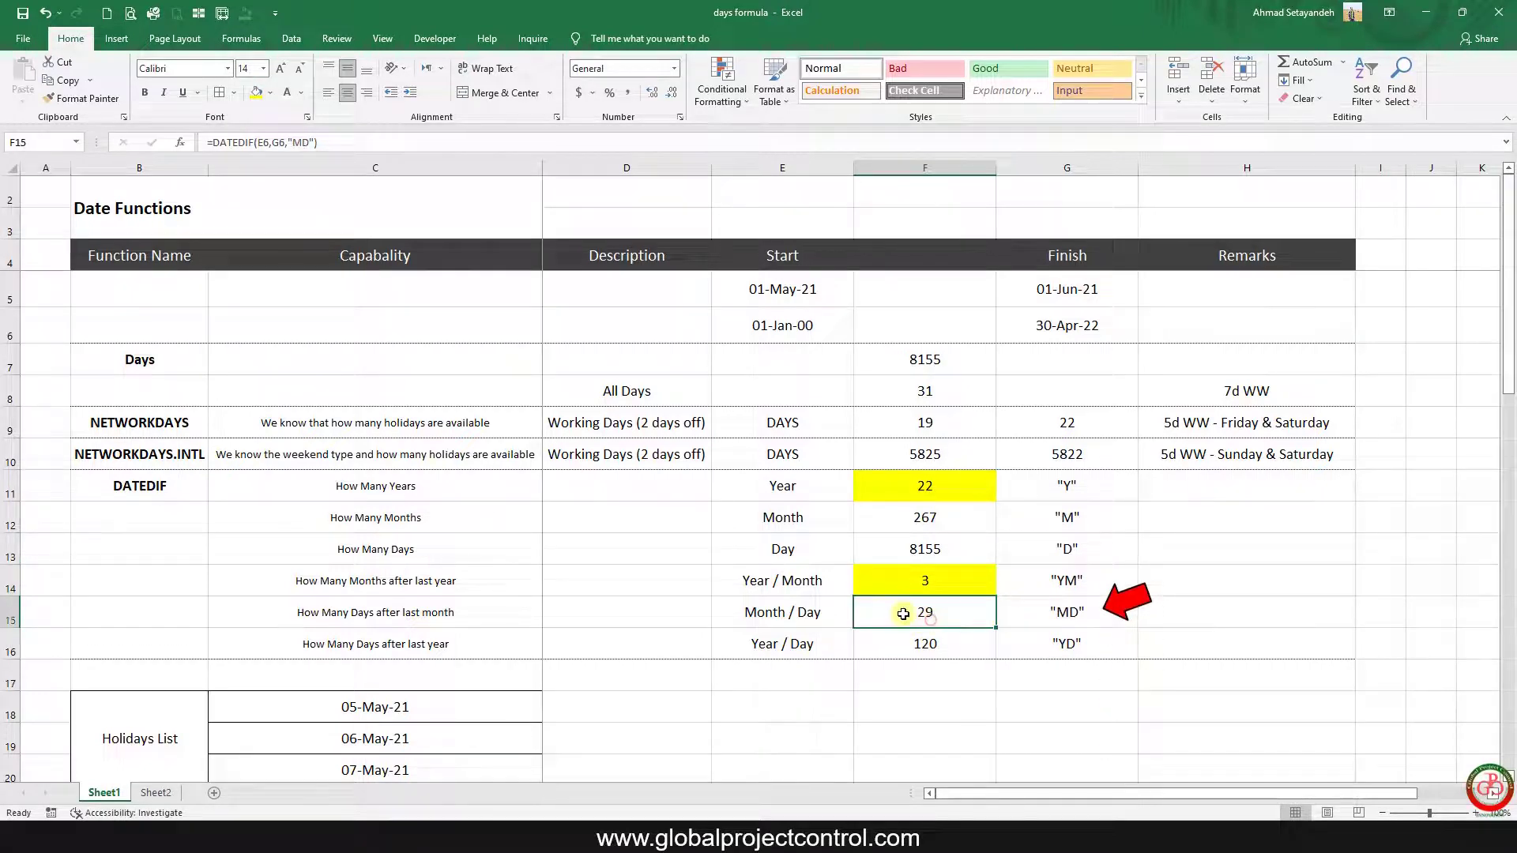
Step: Review and recommit F15's unchanged =DATEDIF(E6,G6,"MD") formula returning 29
{"action": "left_click", "coordinate": [297, 145]}
{"action": "left_click_drag", "start_coordinate": [293, 143], "coordinate": [310, 143]}
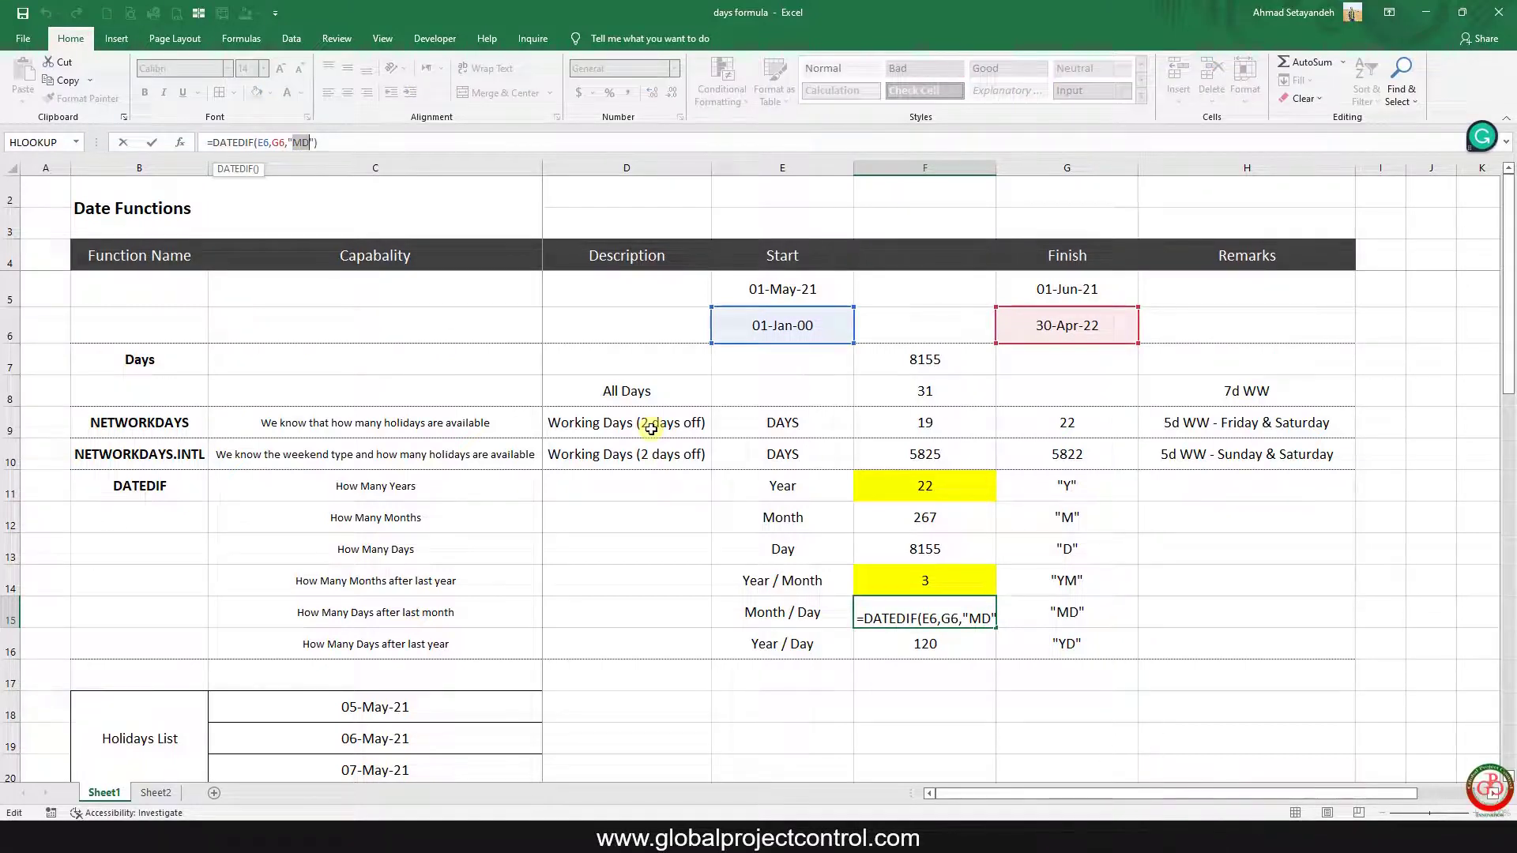
{"action": "key", "text": "Return"}
{"action": "left_click", "coordinate": [938, 612]}
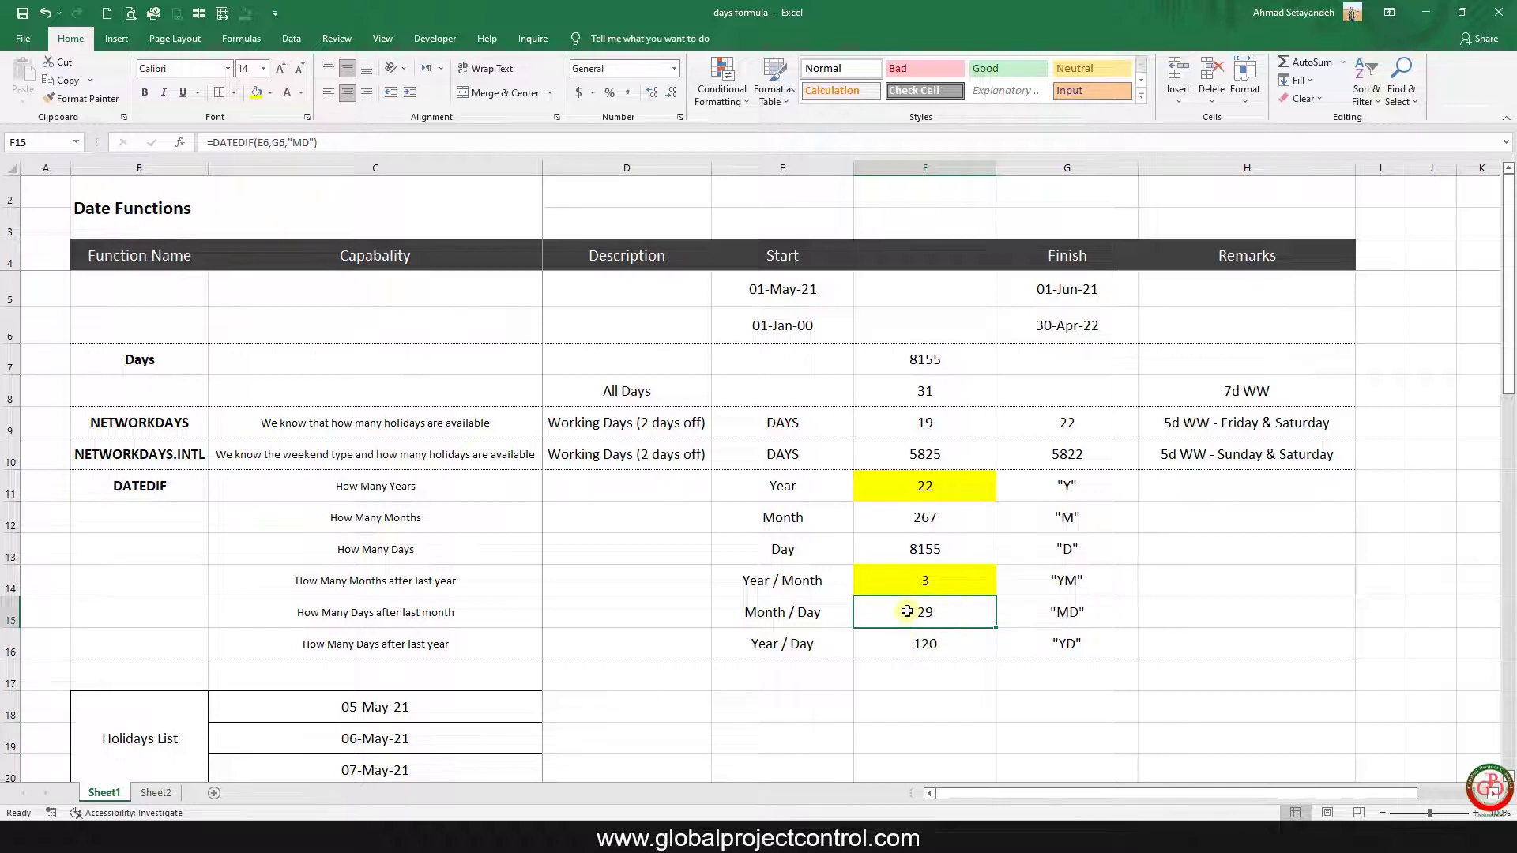
Step: Fill the Month / Day result 29 in F15 yellow, then select F11 and F14 alongside it
{"action": "left_click", "coordinate": [929, 583]}
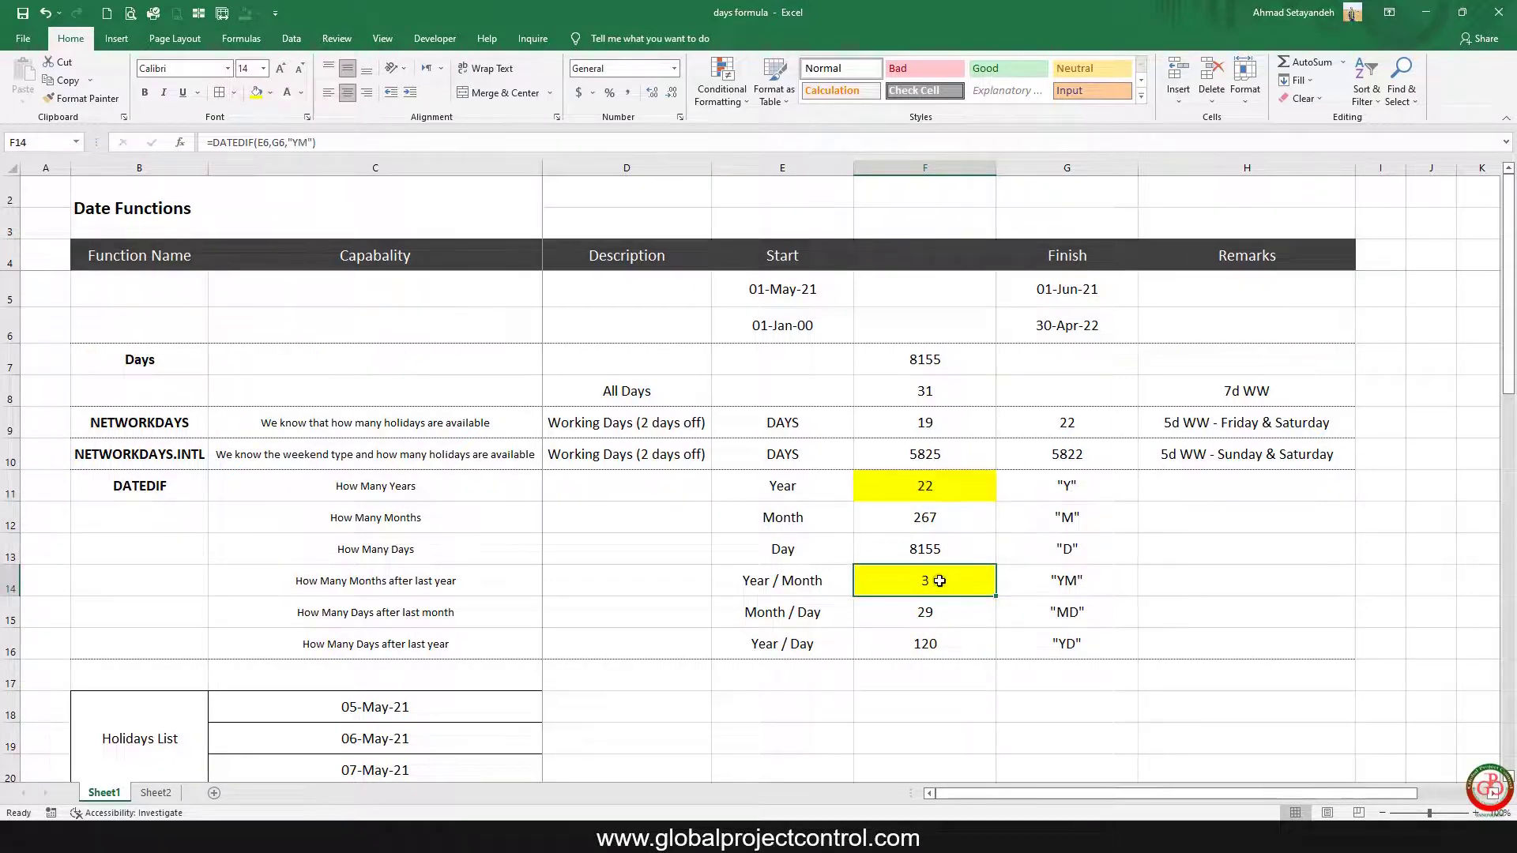
{"action": "left_click", "coordinate": [934, 614]}
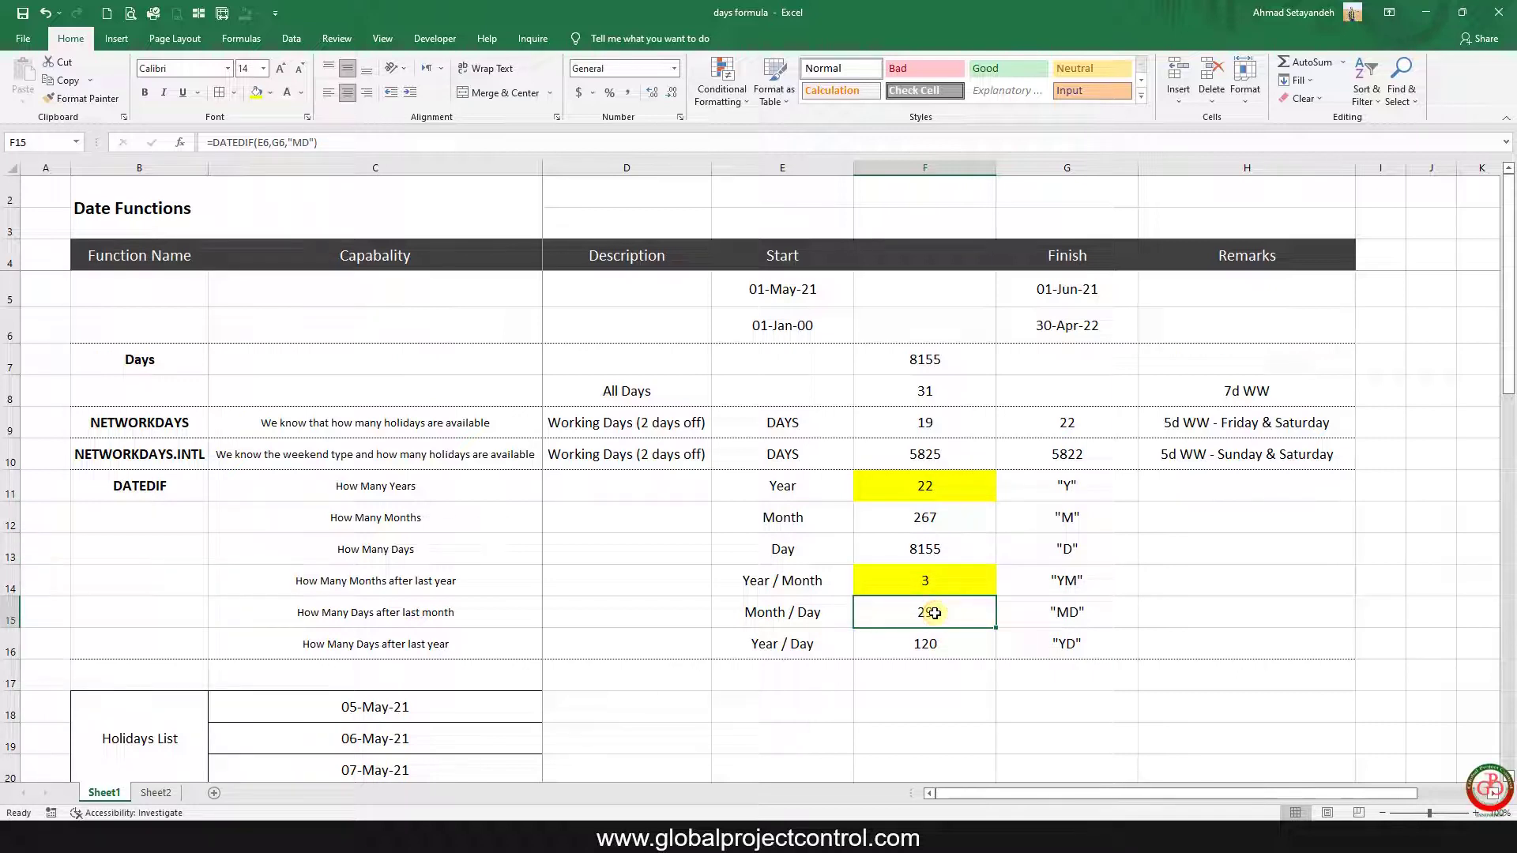
{"action": "left_click", "coordinate": [256, 92]}
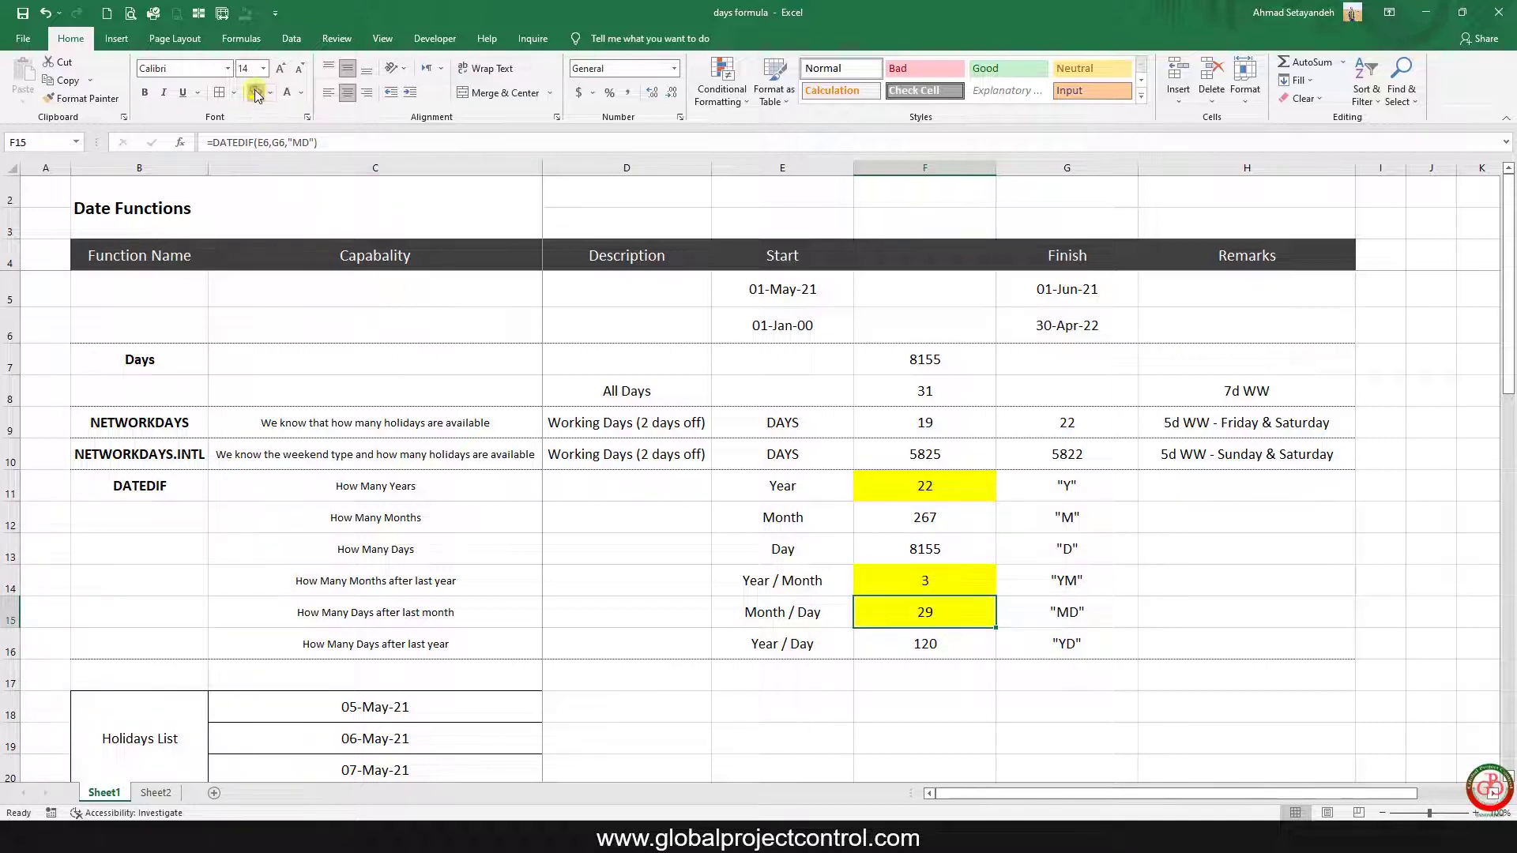
{"action": "left_click", "coordinate": [945, 490], "text": "ctrl"}
{"action": "left_click", "coordinate": [944, 583], "text": "ctrl"}
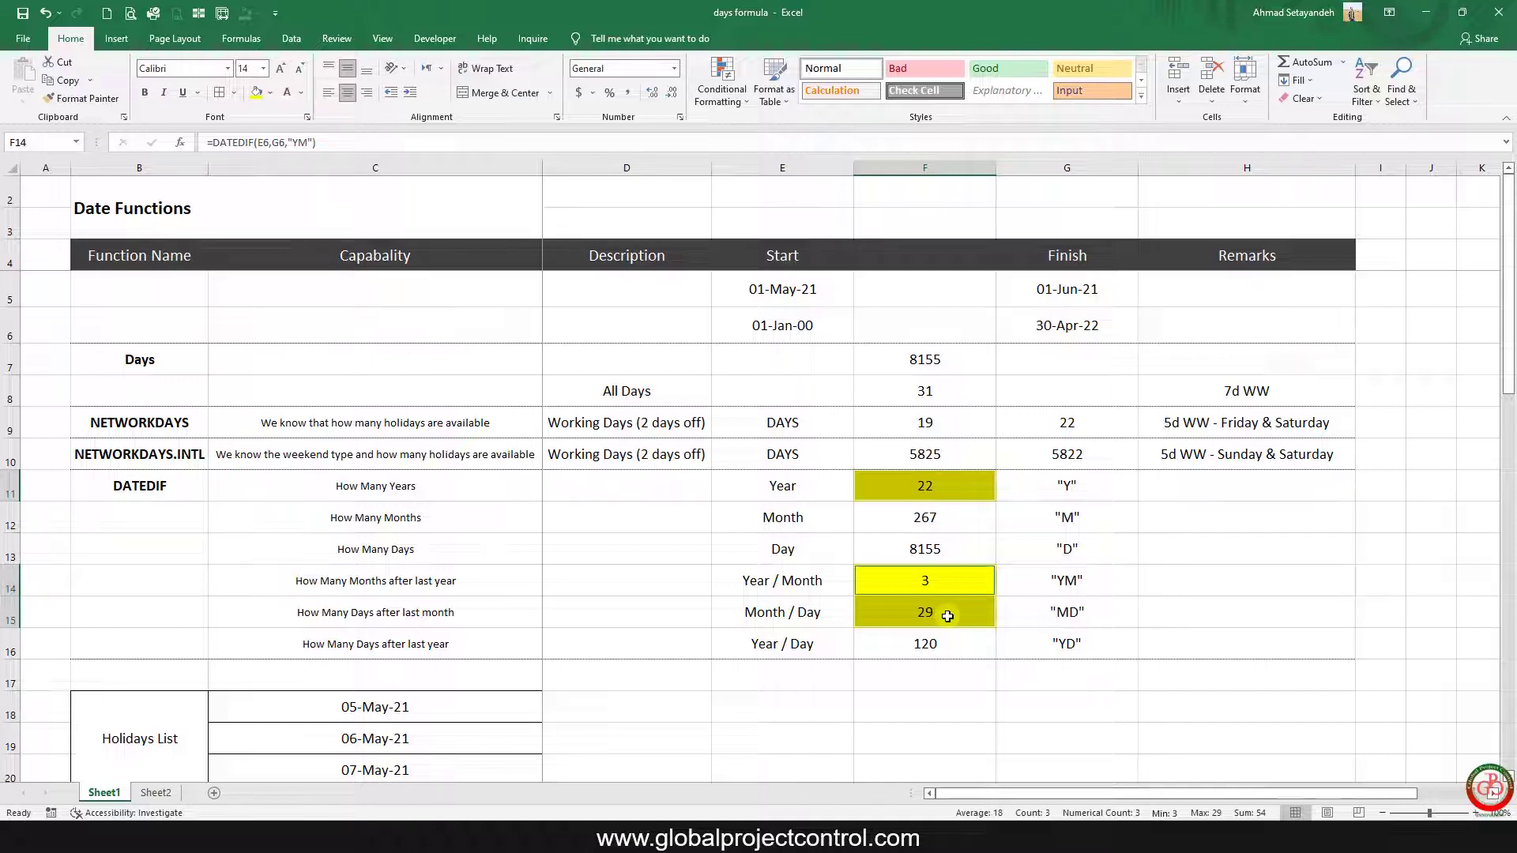
Step: Check F16's =DATEDIF(E6,G6,"YD") formula returning 120 and give F16 a yellow fill
{"action": "left_click", "coordinate": [948, 616]}
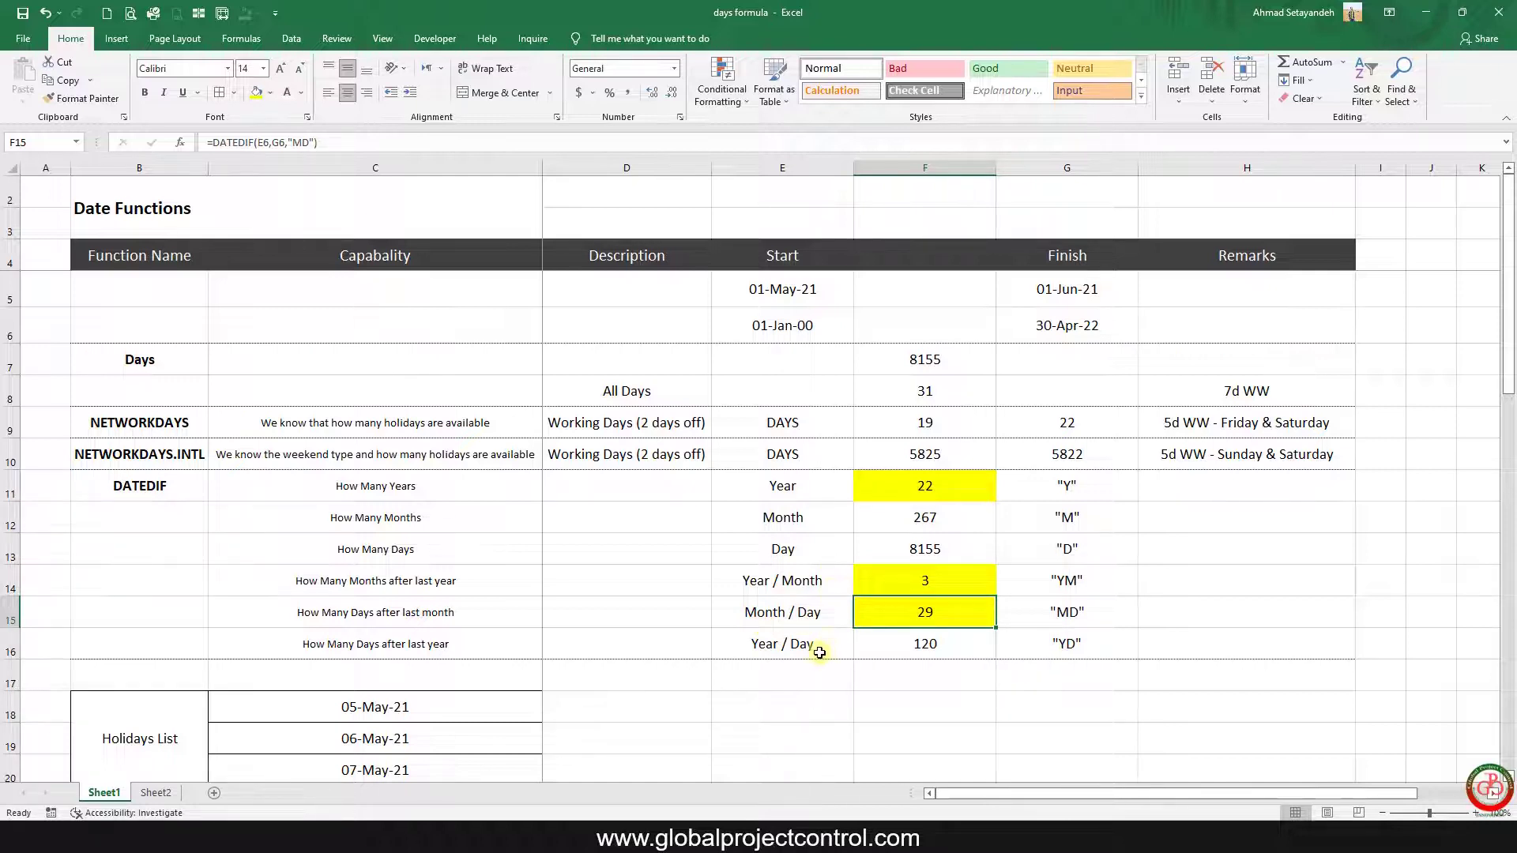
{"action": "left_click", "coordinate": [790, 647]}
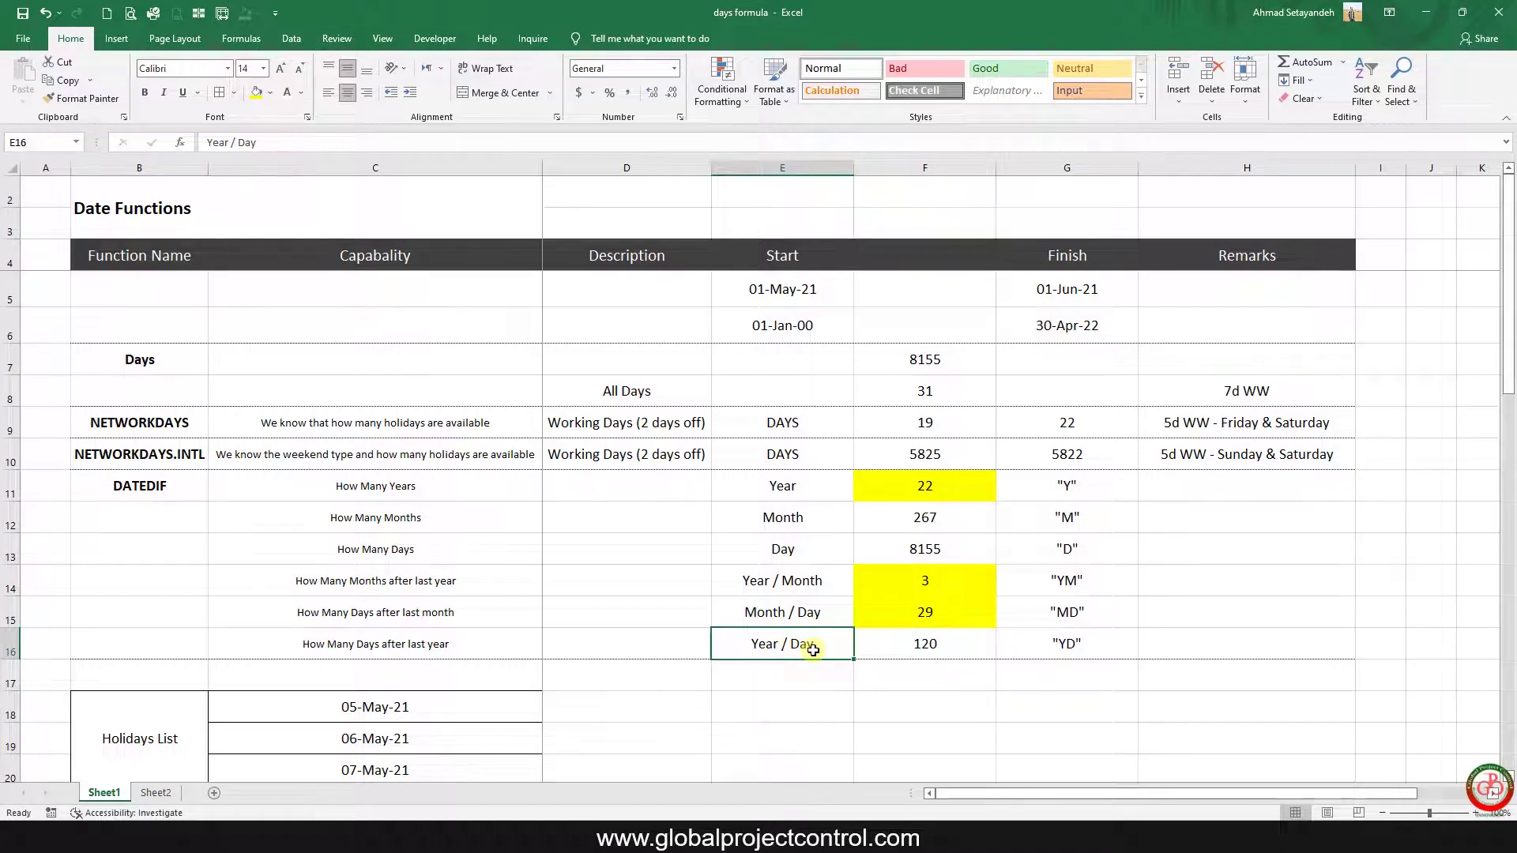
{"action": "left_click", "coordinate": [917, 655]}
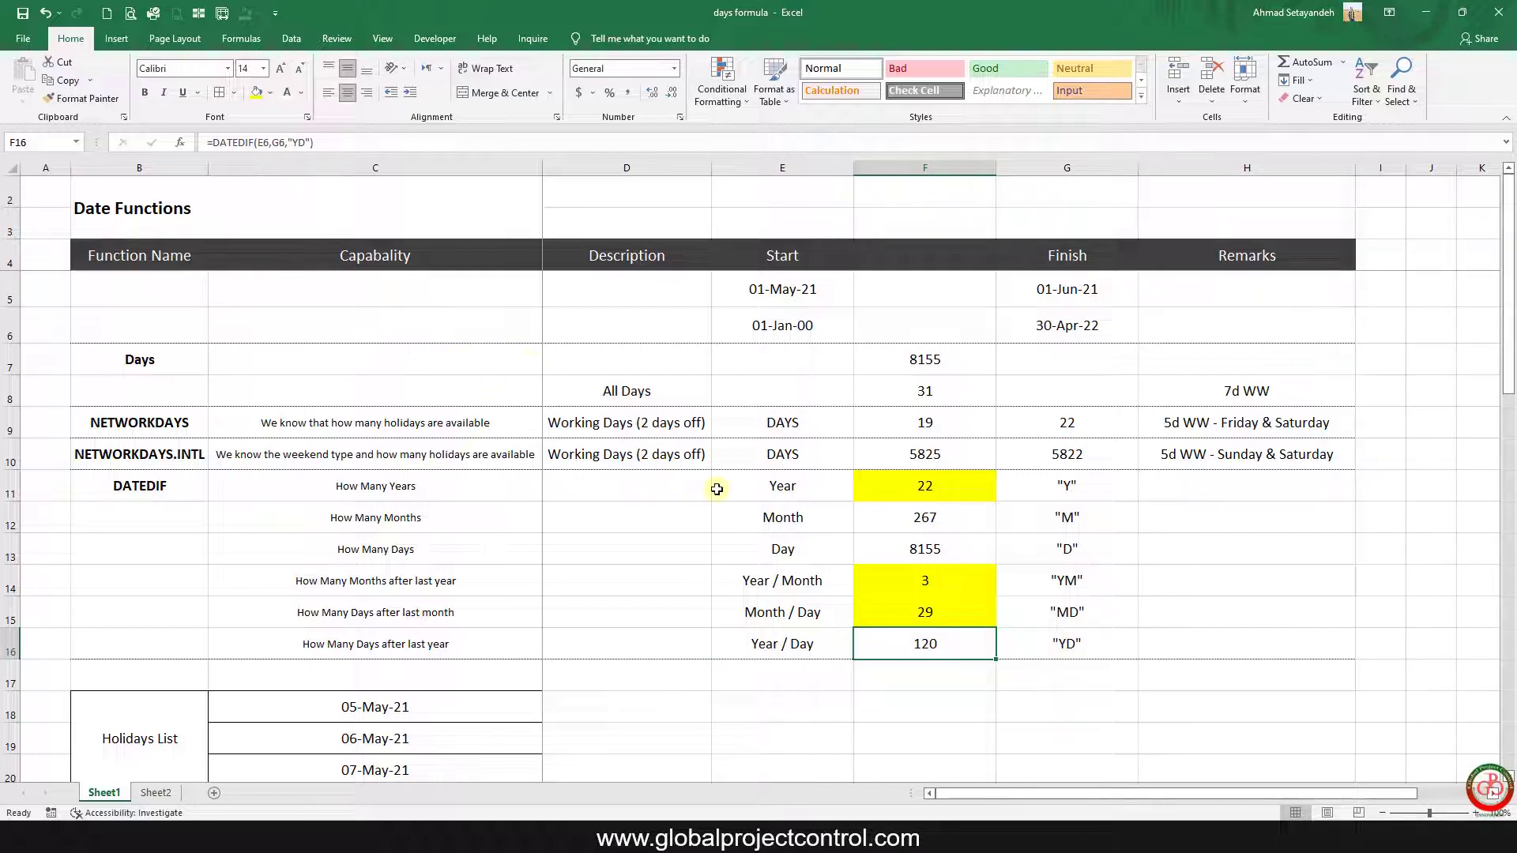
{"action": "left_click", "coordinate": [296, 143]}
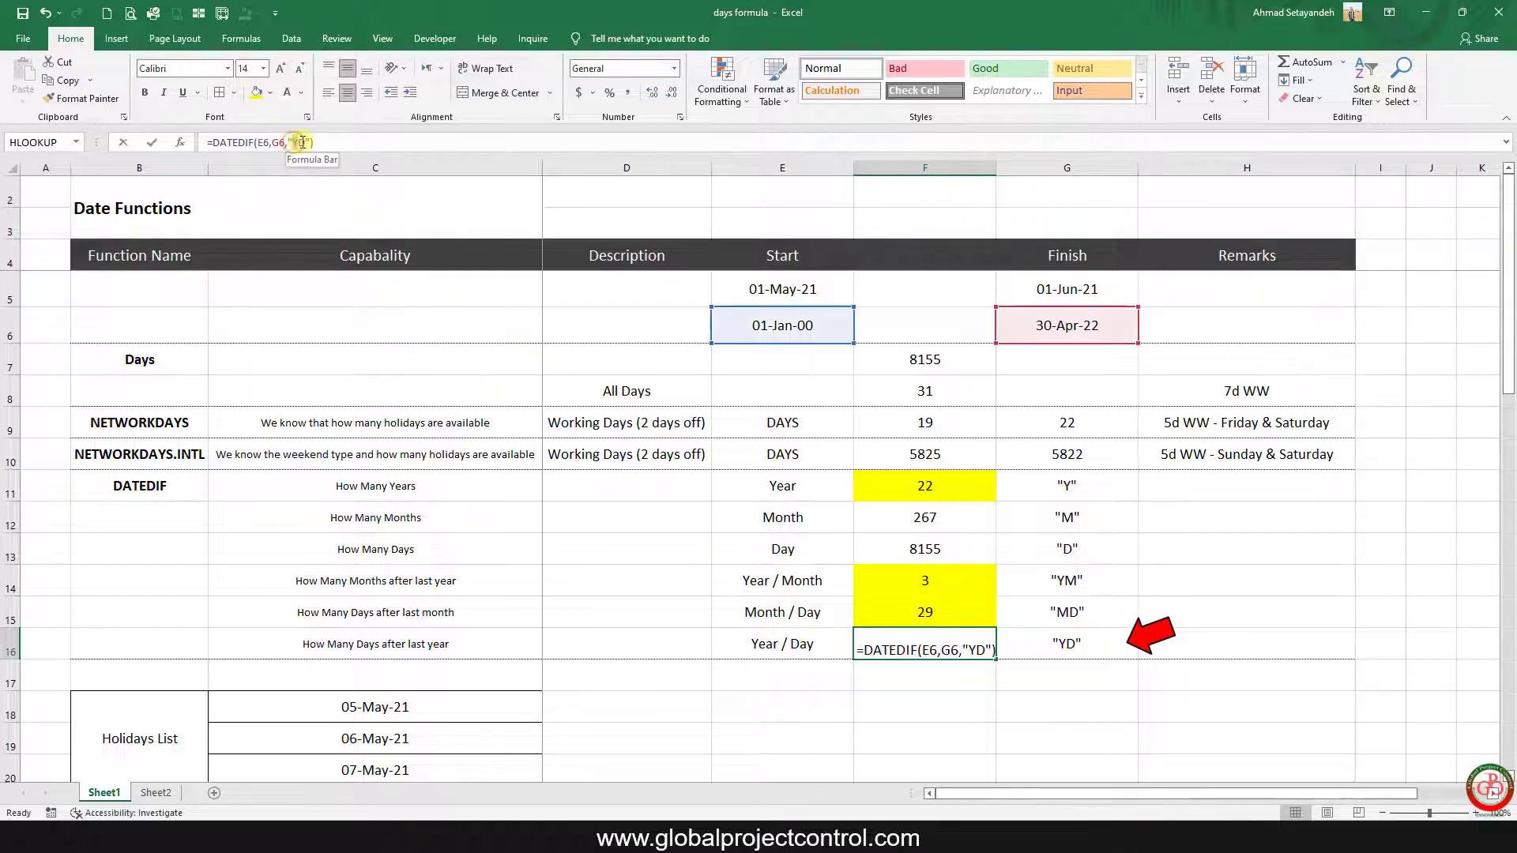
{"action": "double_click", "coordinate": [301, 143]}
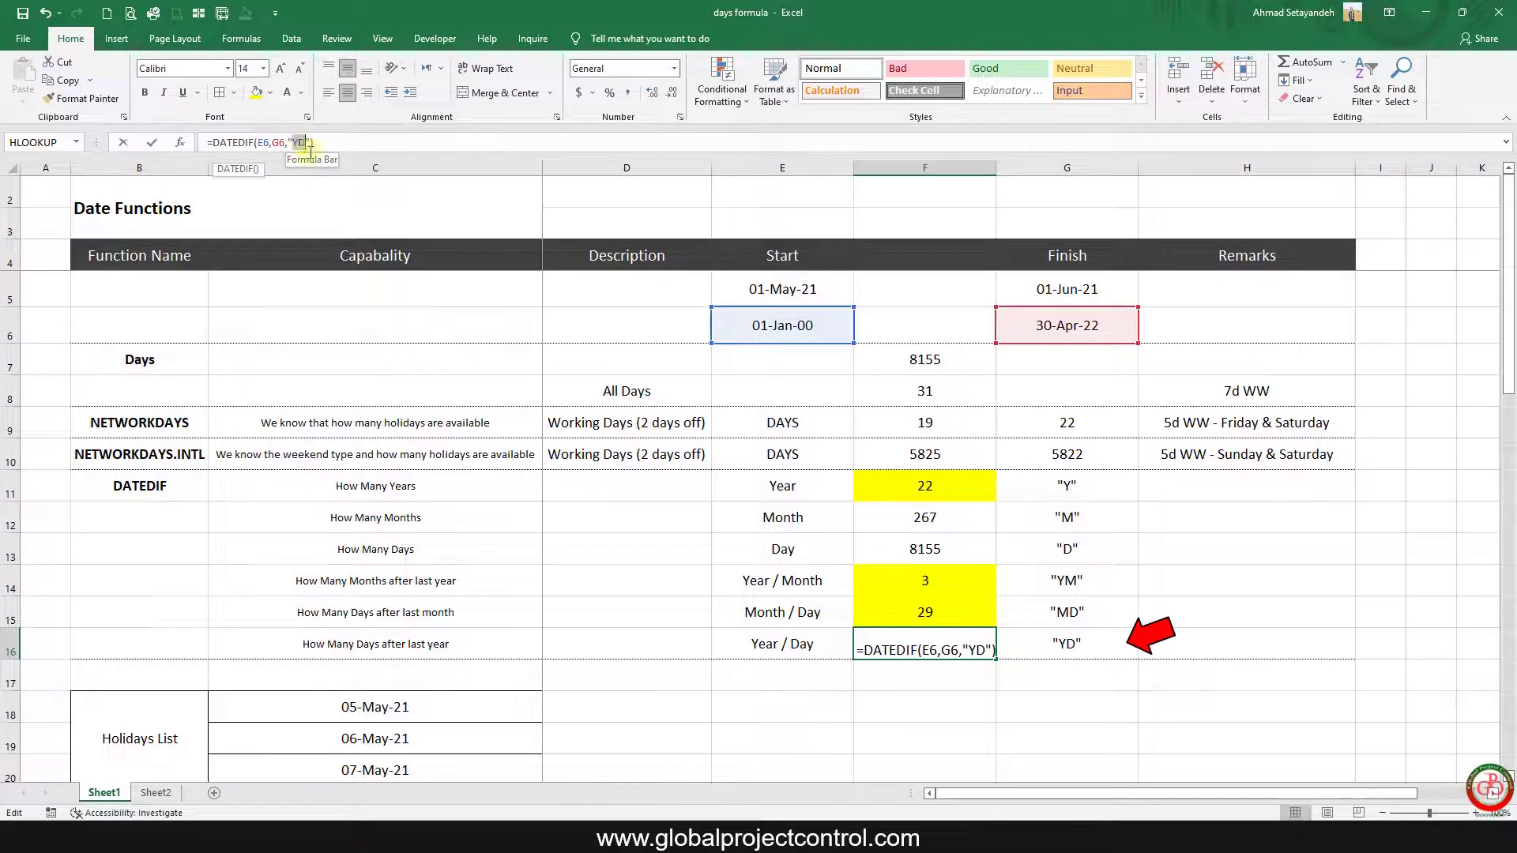
{"action": "left_click", "coordinate": [937, 630]}
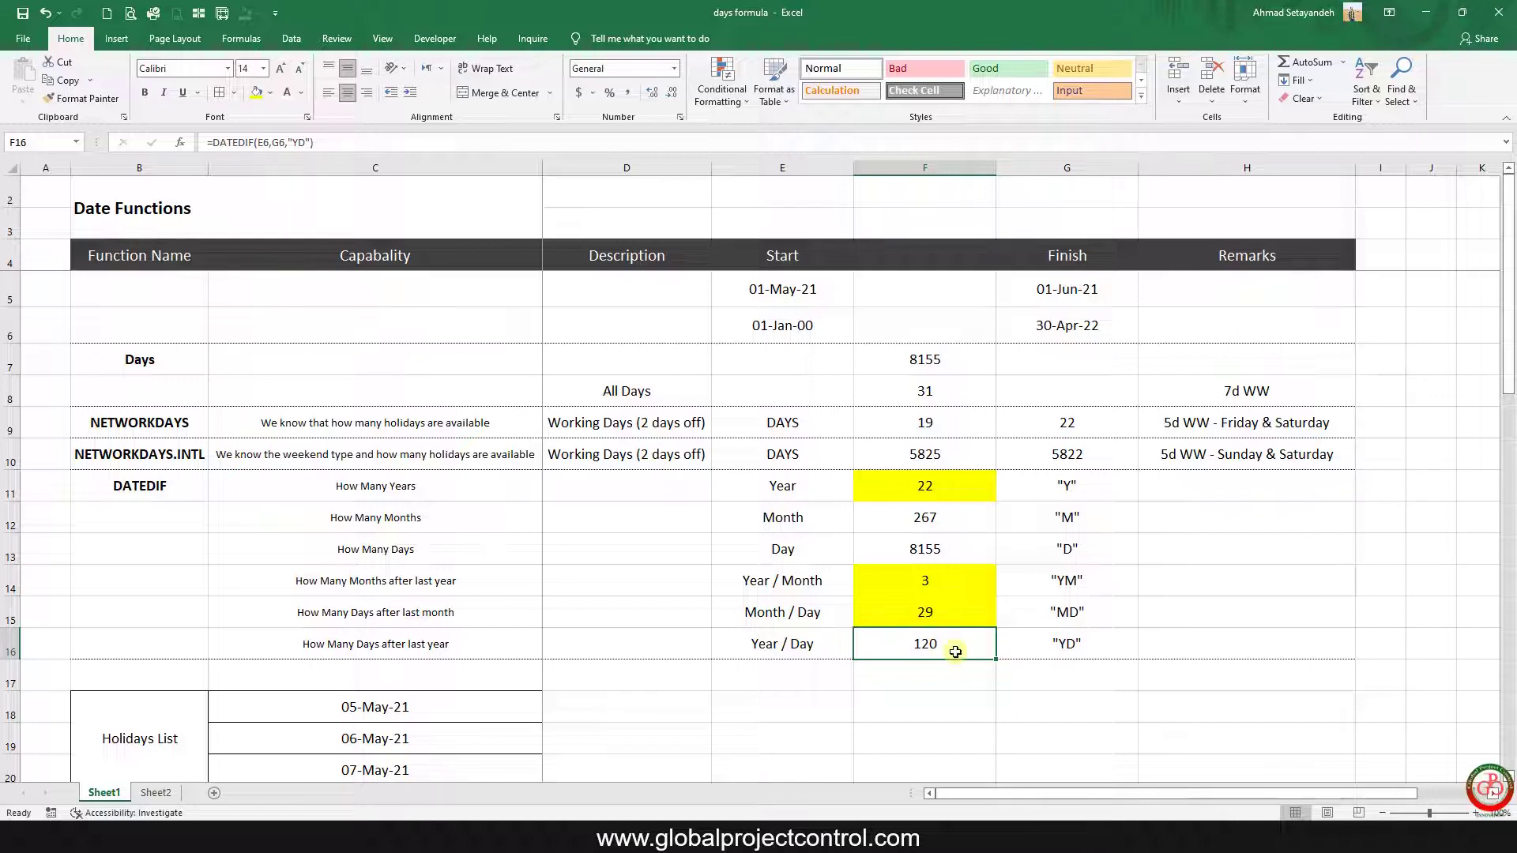
{"action": "left_click", "coordinate": [254, 93]}
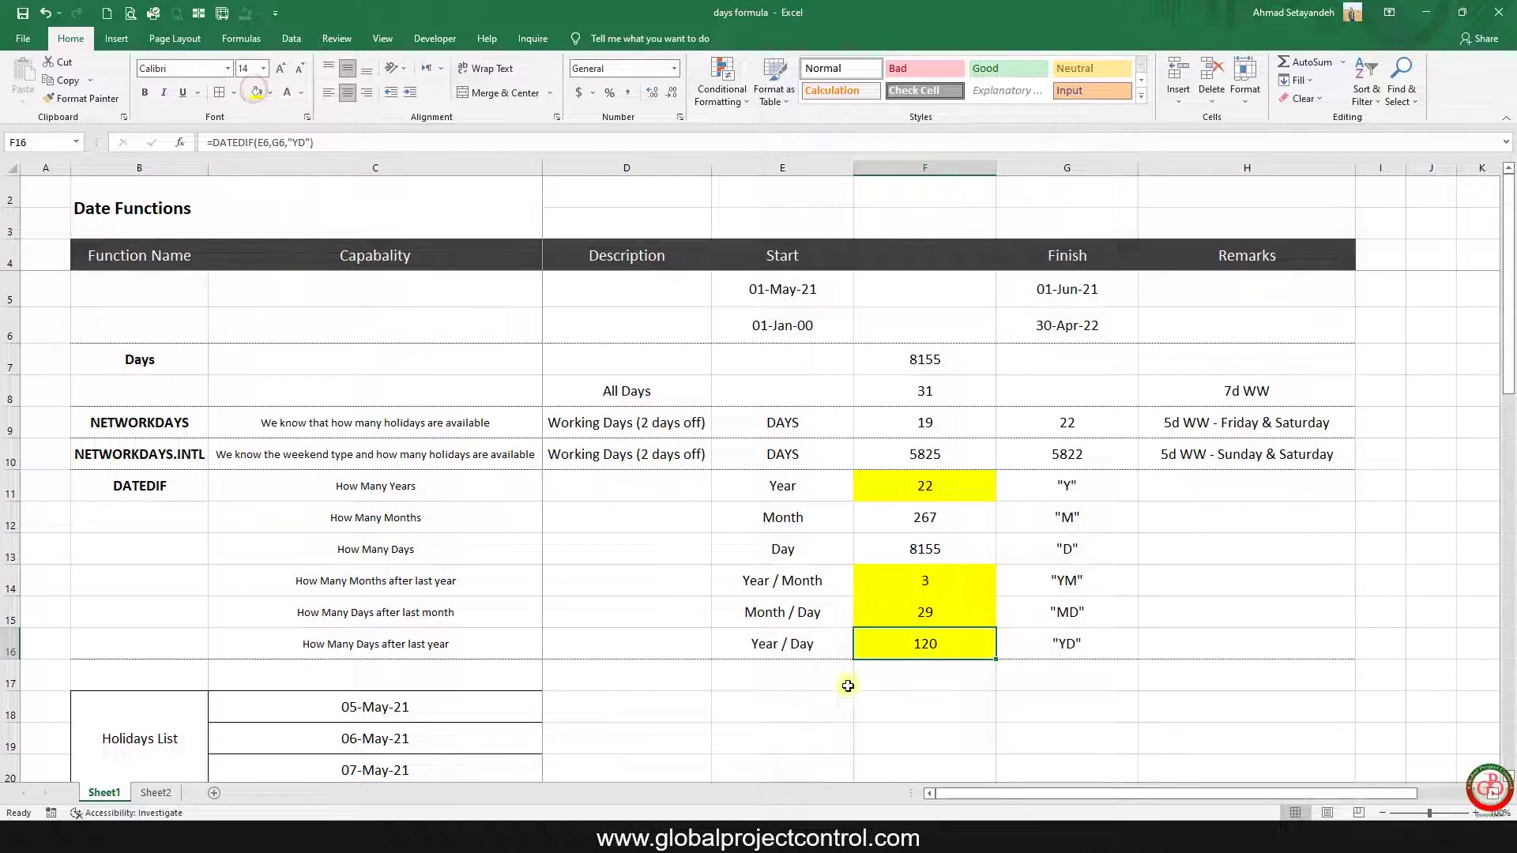
Step: Change the fills of the Year / Day result 120 in F16 and the Year result 22 in F11 to orange
{"action": "left_click", "coordinate": [270, 93]}
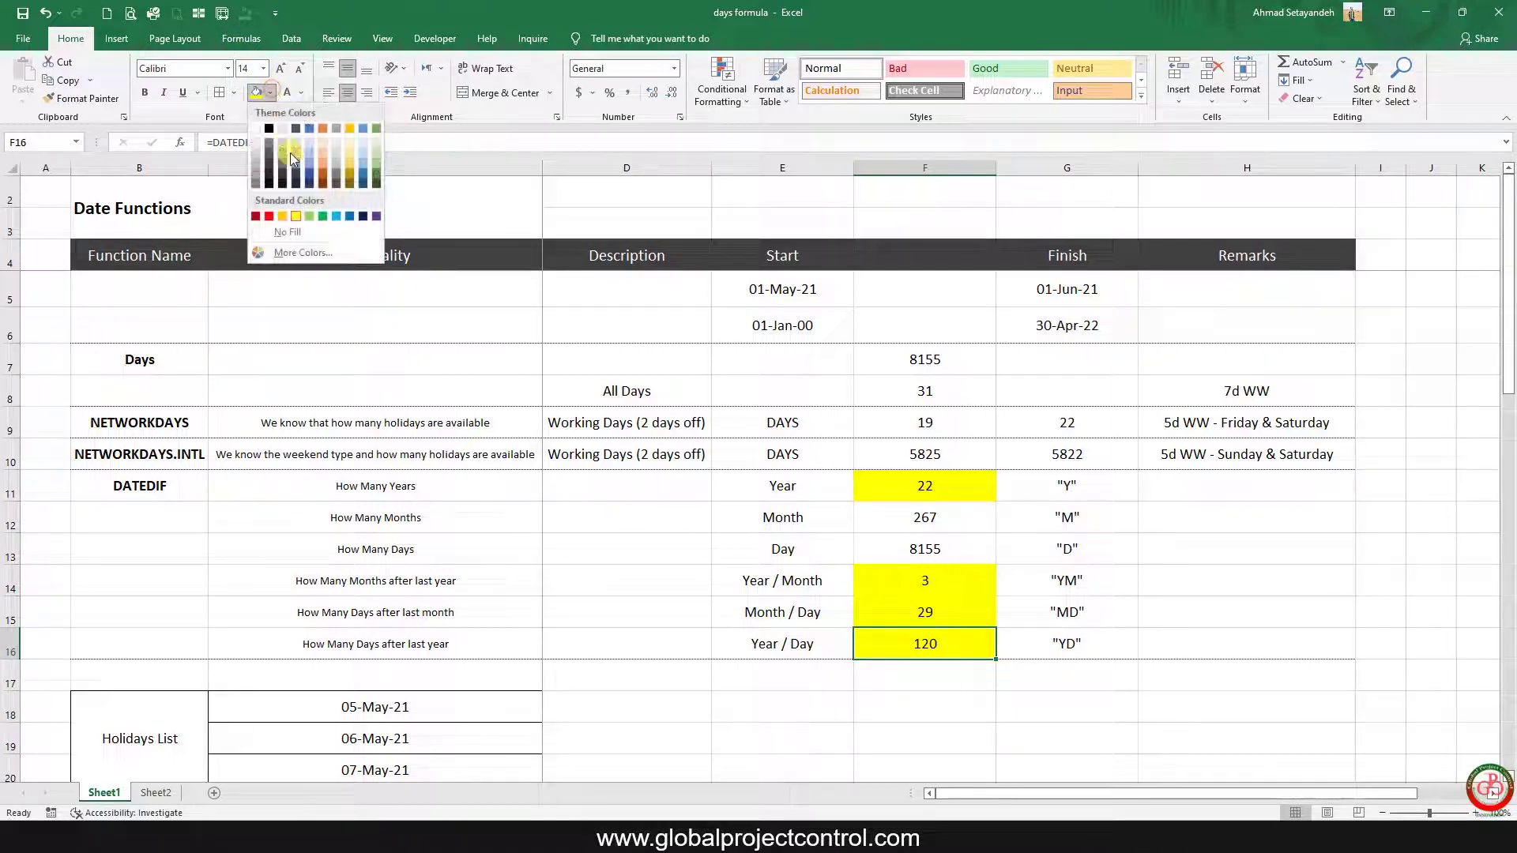
{"action": "left_click", "coordinate": [285, 222]}
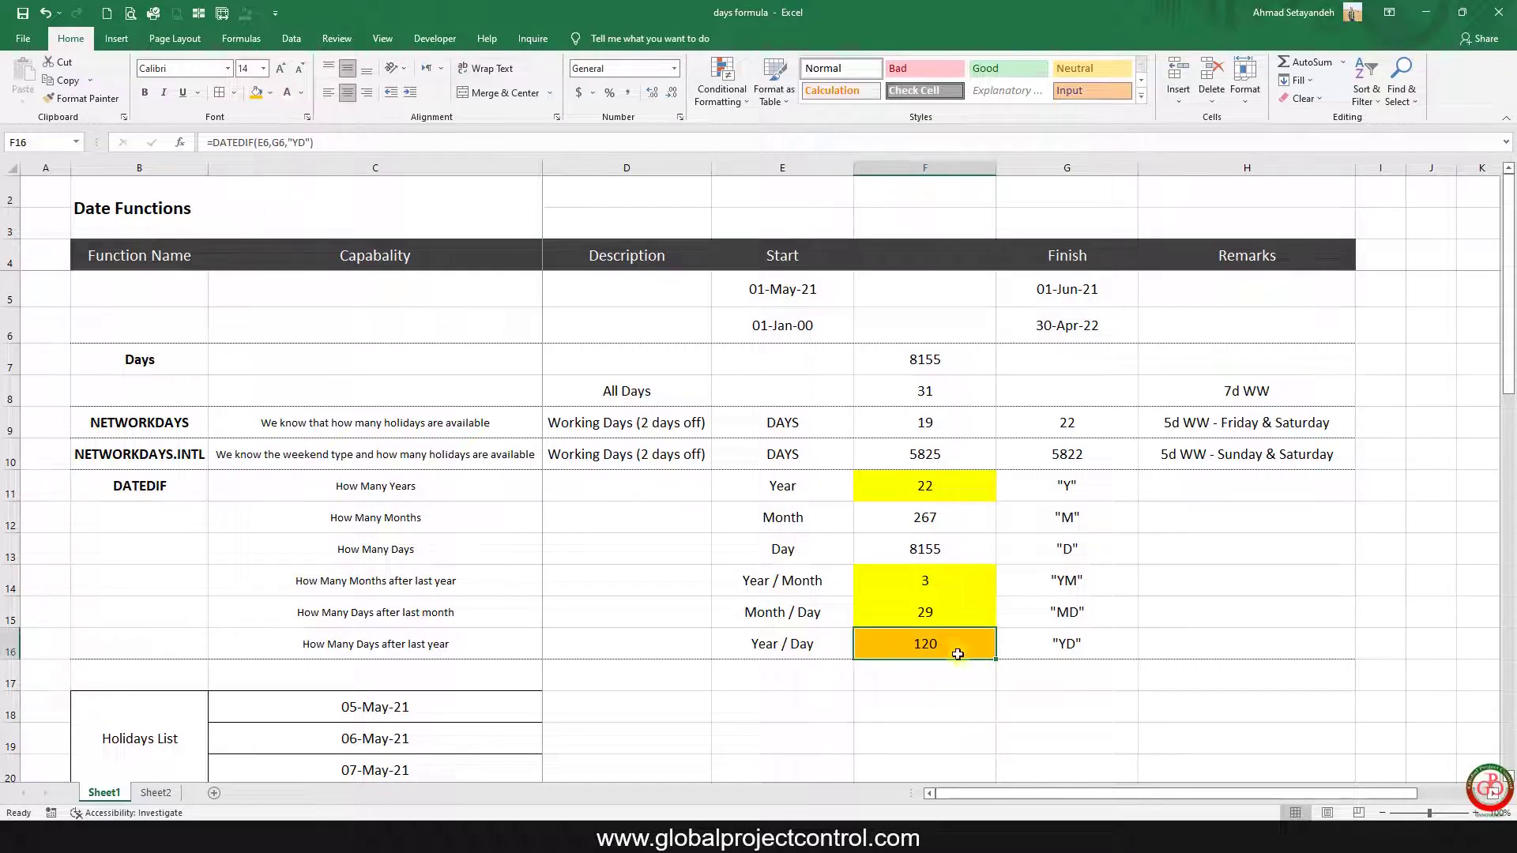
{"action": "left_click", "coordinate": [926, 486], "text": "ctrl"}
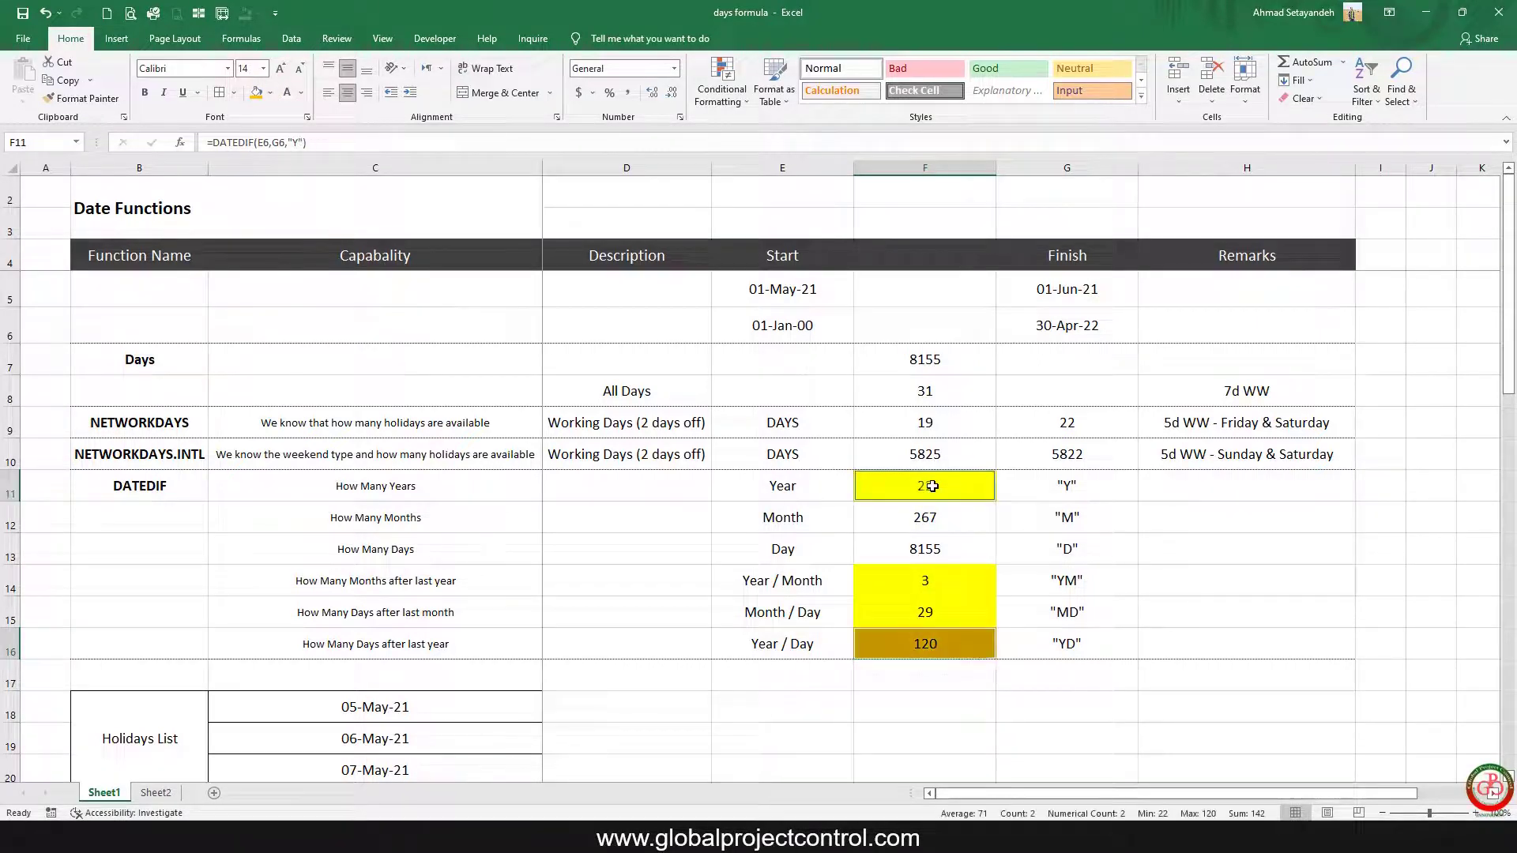
{"action": "left_click", "coordinate": [254, 100]}
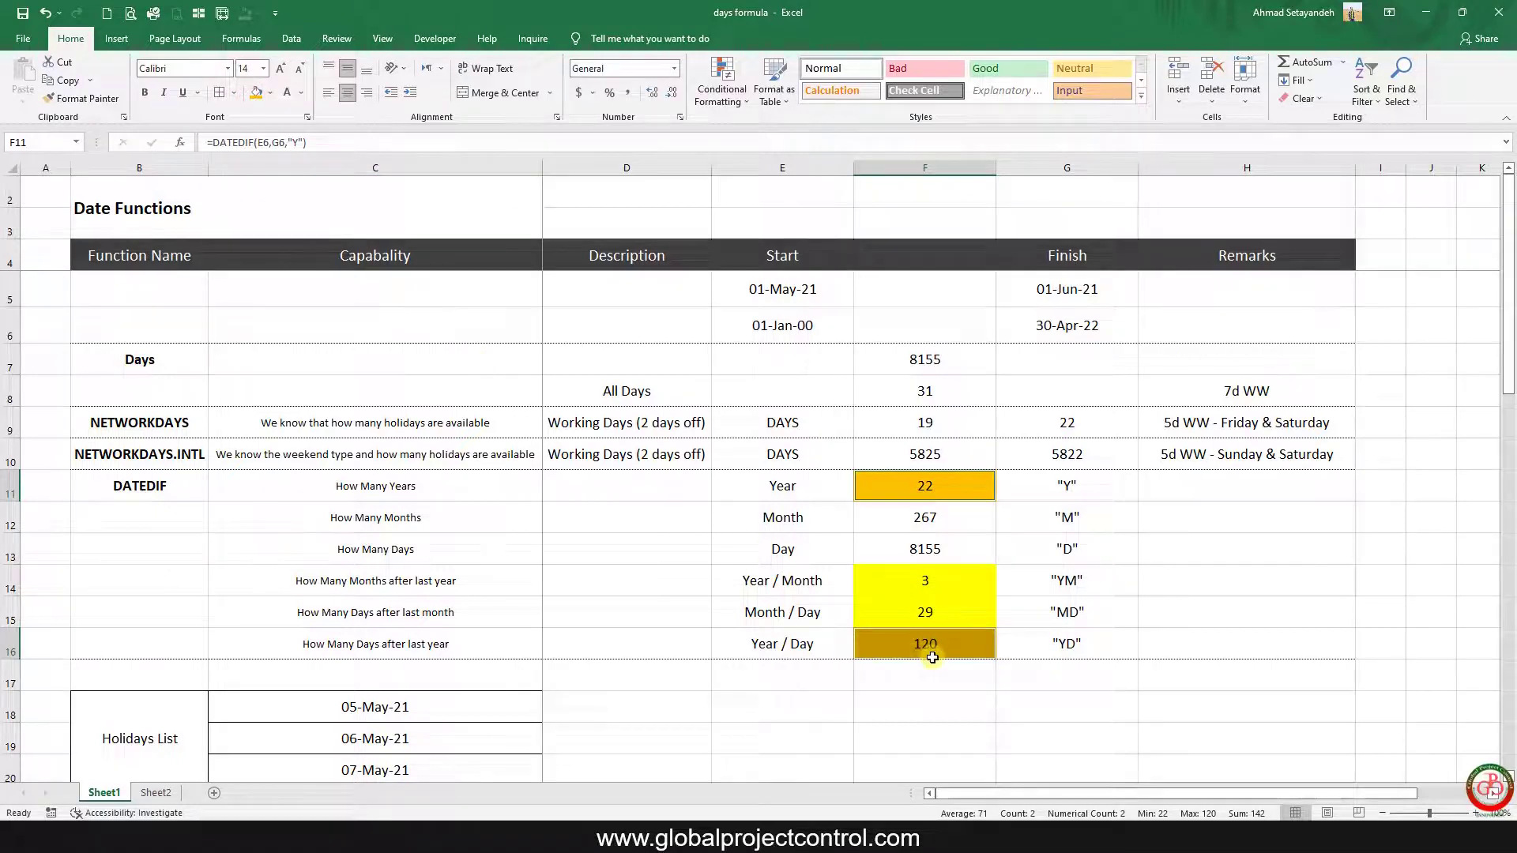
Step: Review the highlighted results in F11, F14 and F15, ending on the empty cell below
{"action": "left_click", "coordinate": [954, 487]}
{"action": "left_click", "coordinate": [943, 582]}
{"action": "left_click", "coordinate": [945, 610]}
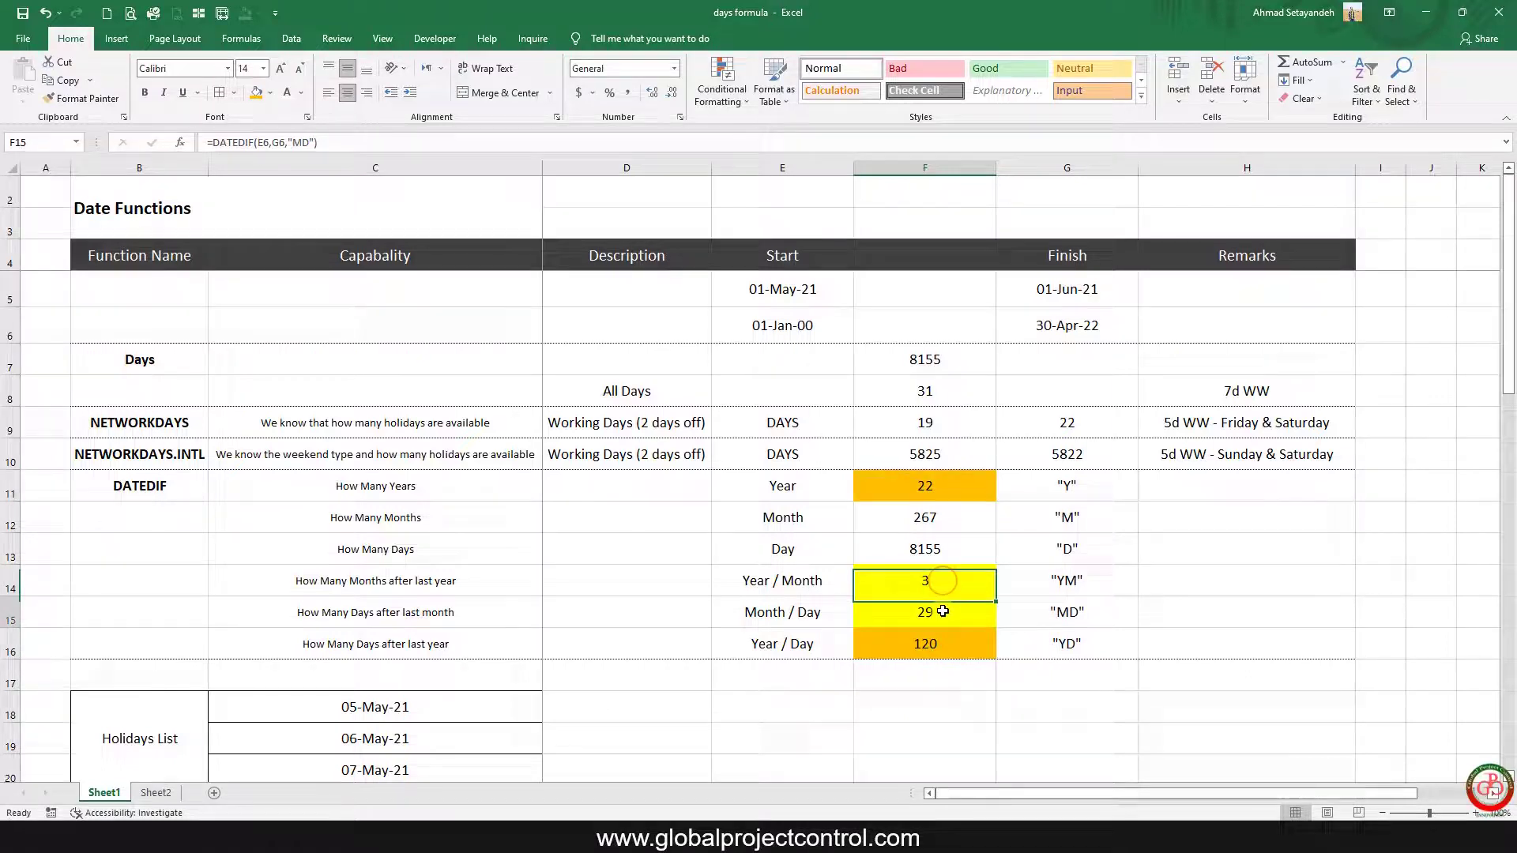
{"action": "left_click", "coordinate": [954, 677]}
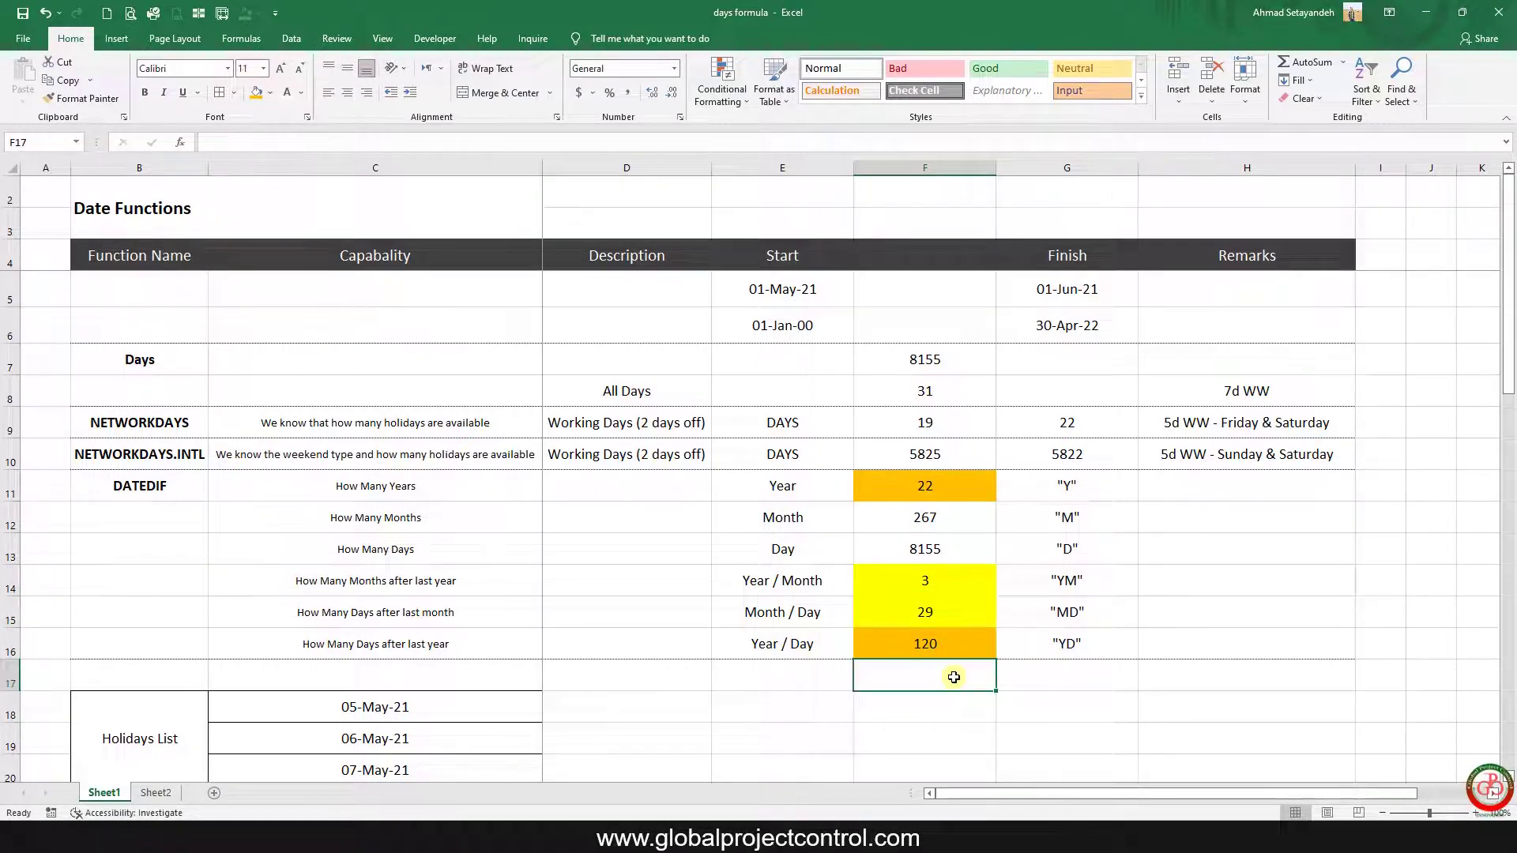